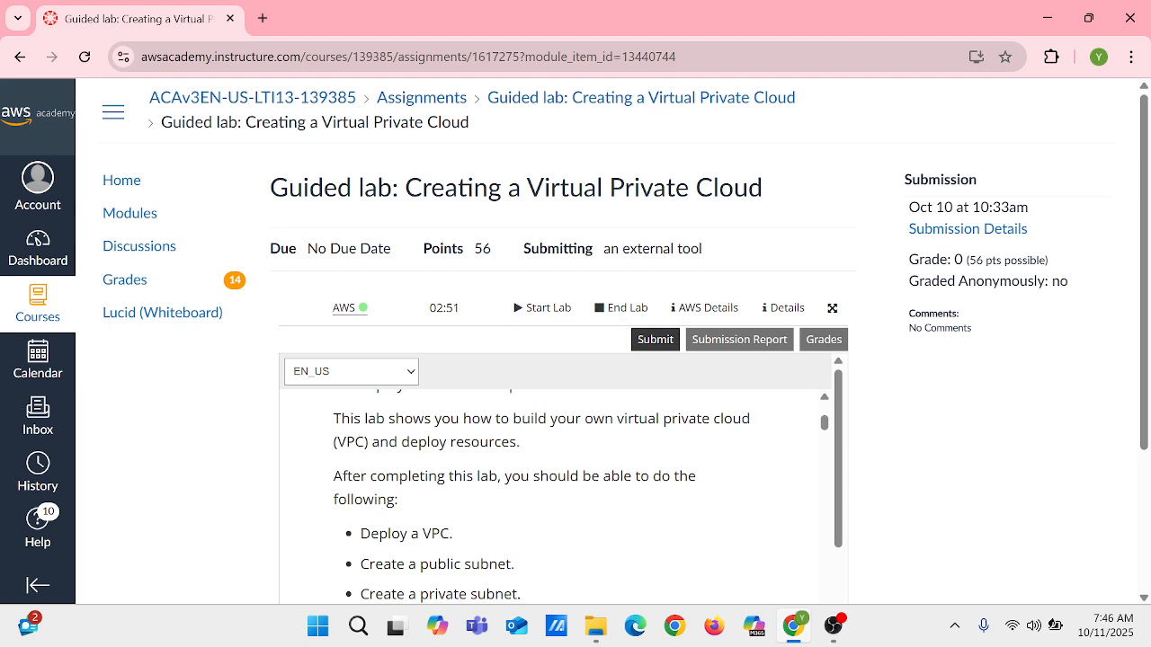
Open the AWS console from the lab page and bring up the VPC creation form in the VPC service.
click(344, 308)
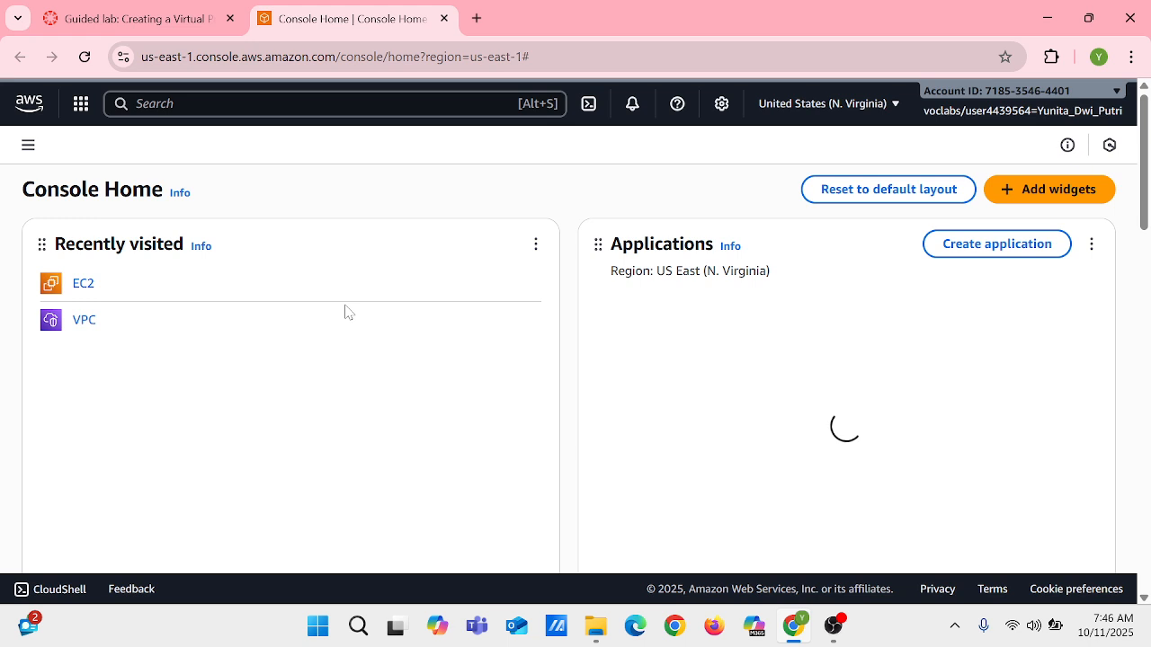
click(84, 322)
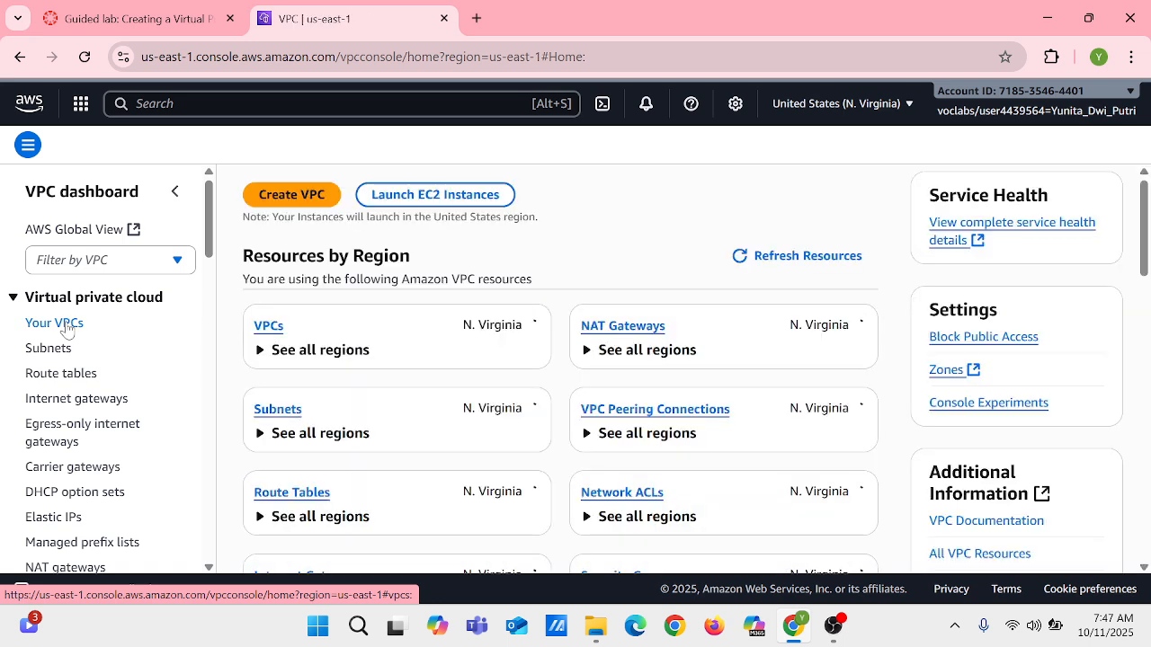
click(56, 323)
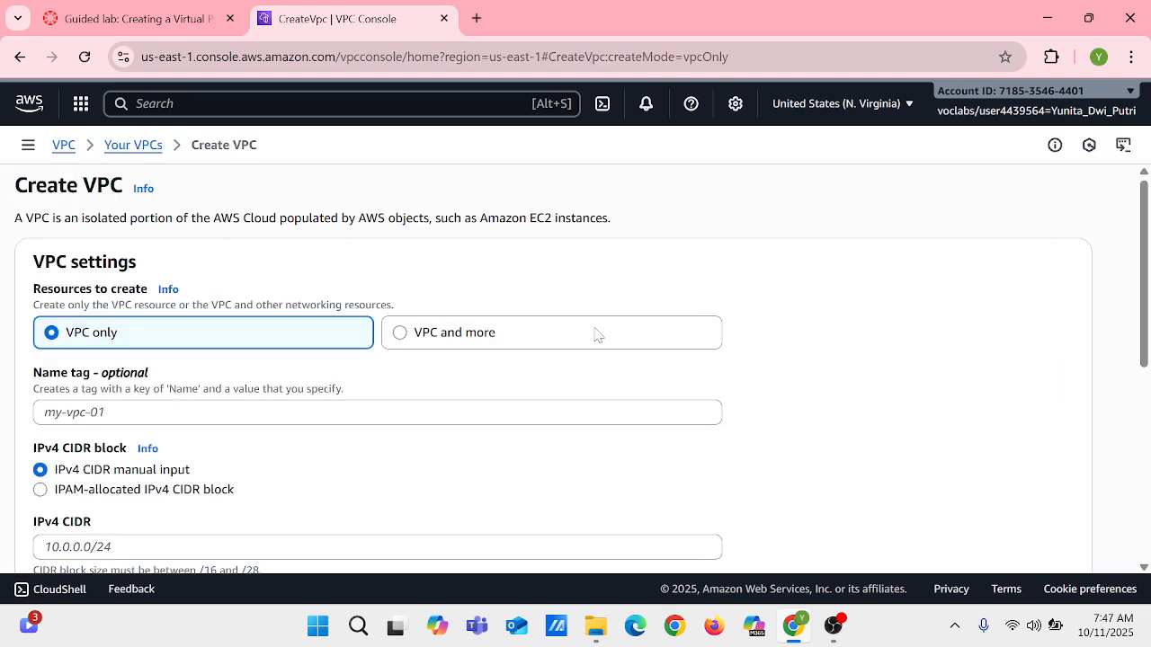
Name the new VPC "Lab pvc" and enter 10.0.0/16 as its IPv4 CIDR.
scroll(595, 334, down, 1)
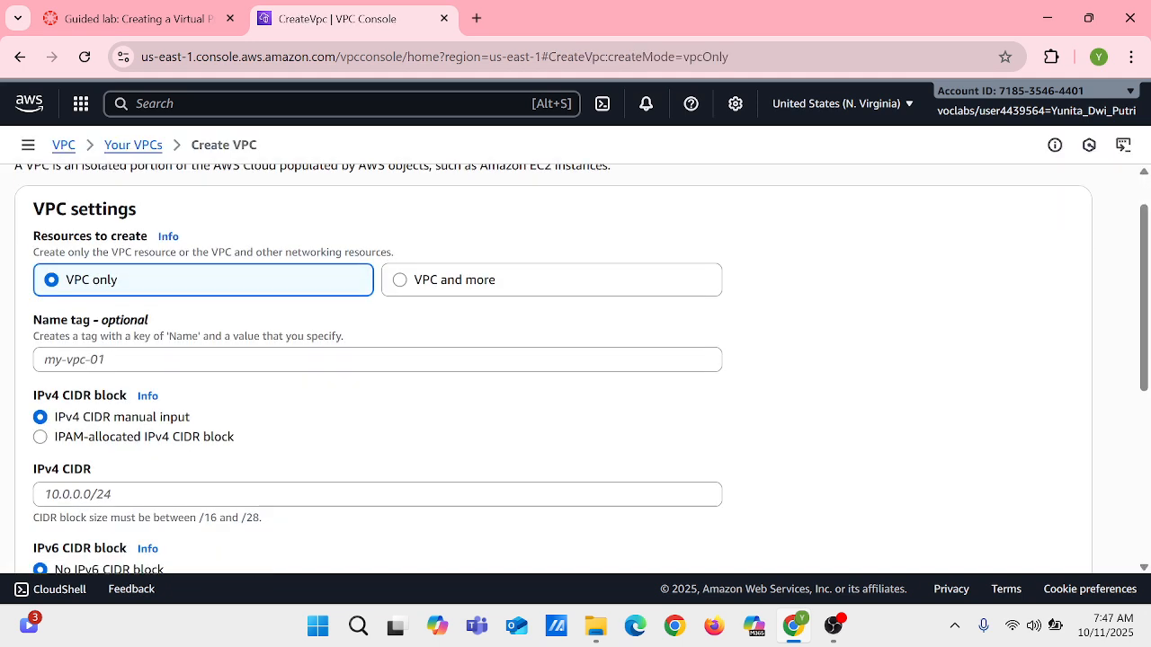
click(378, 360)
text(Lab)
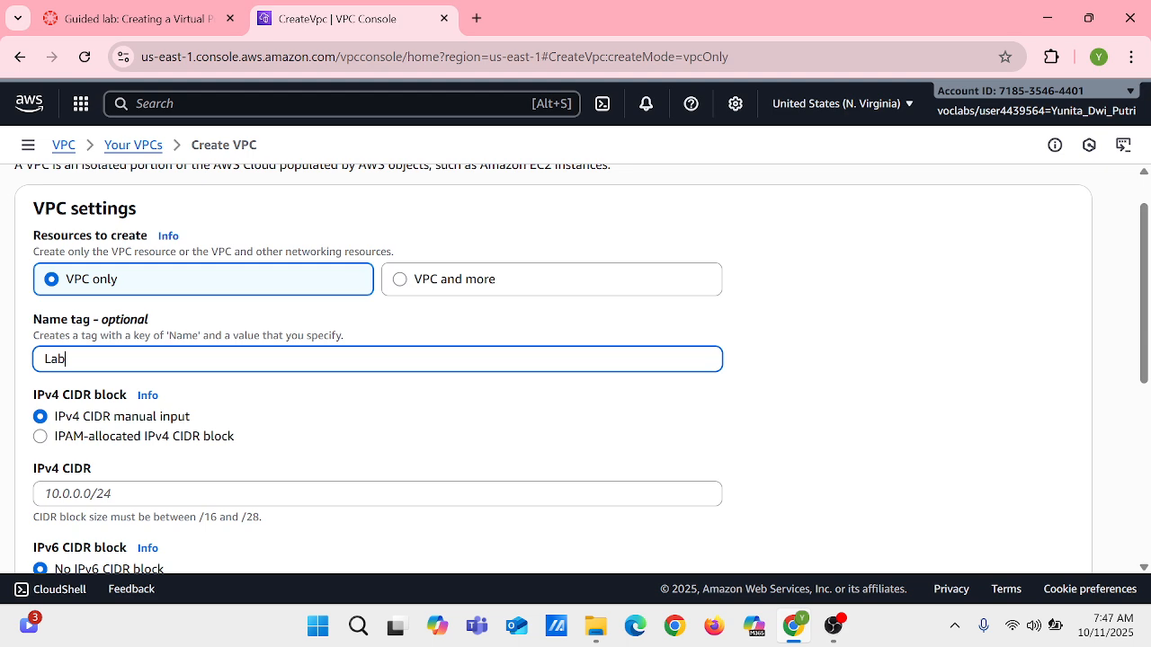
text( pvc)
scroll(480, 464, down, 1)
click(480, 463)
text(10)
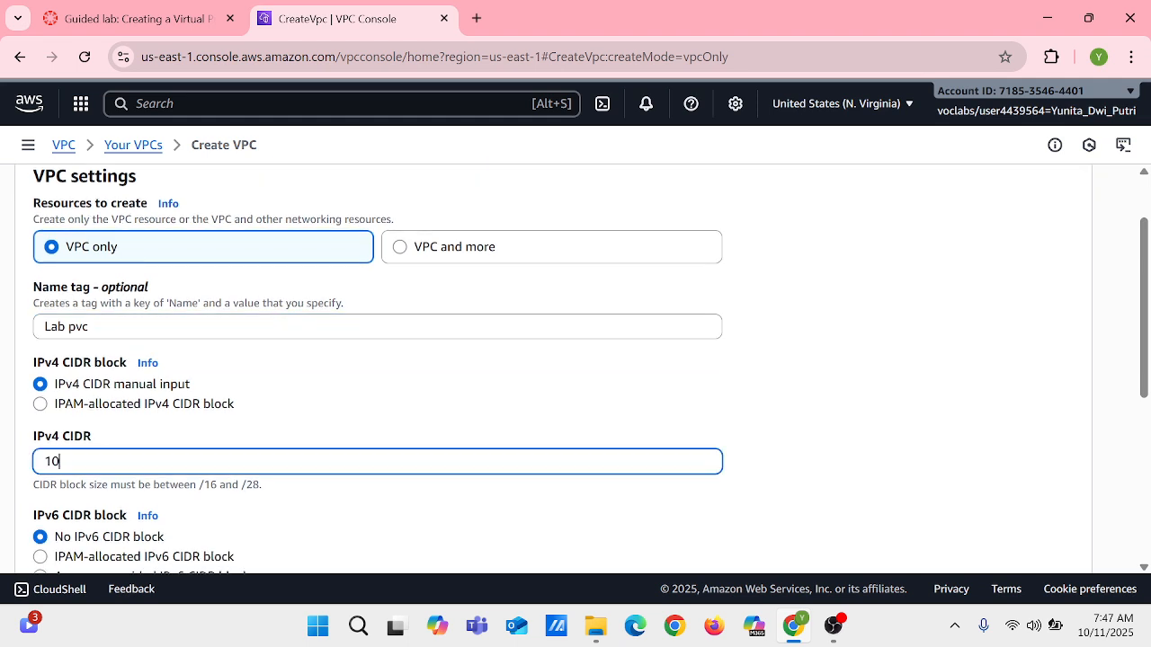
text(.0.0/16)
Correct the IPv4 CIDR to 10.0.0.0/16 and create the VPC.
scroll(858, 495, down, 4)
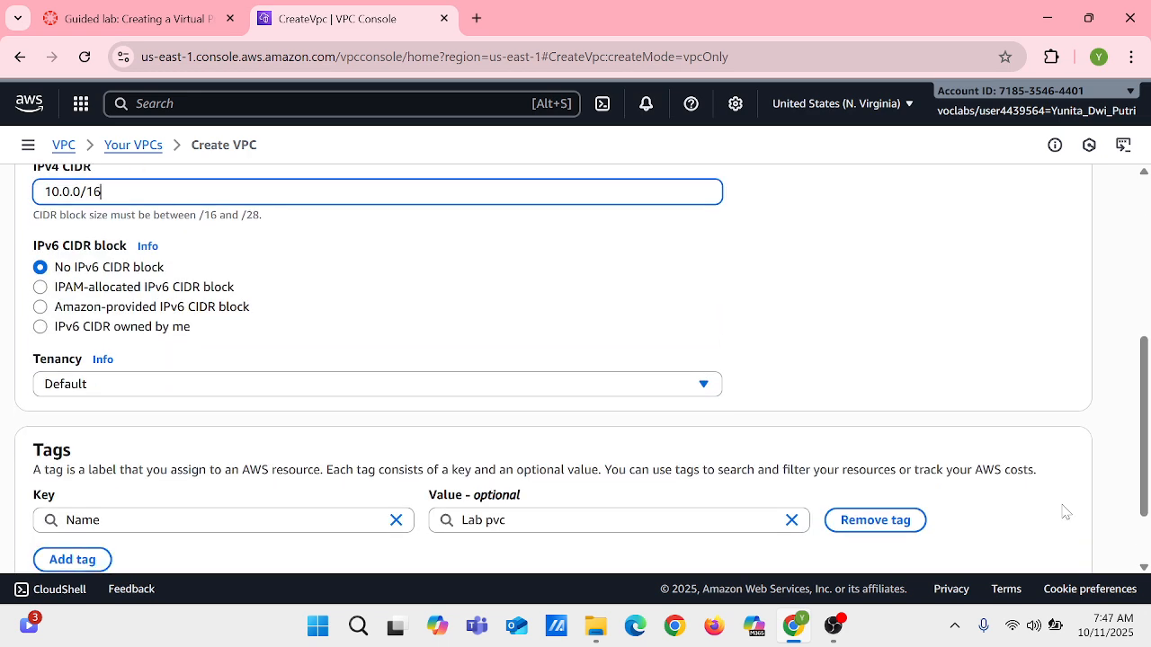
click(1042, 550)
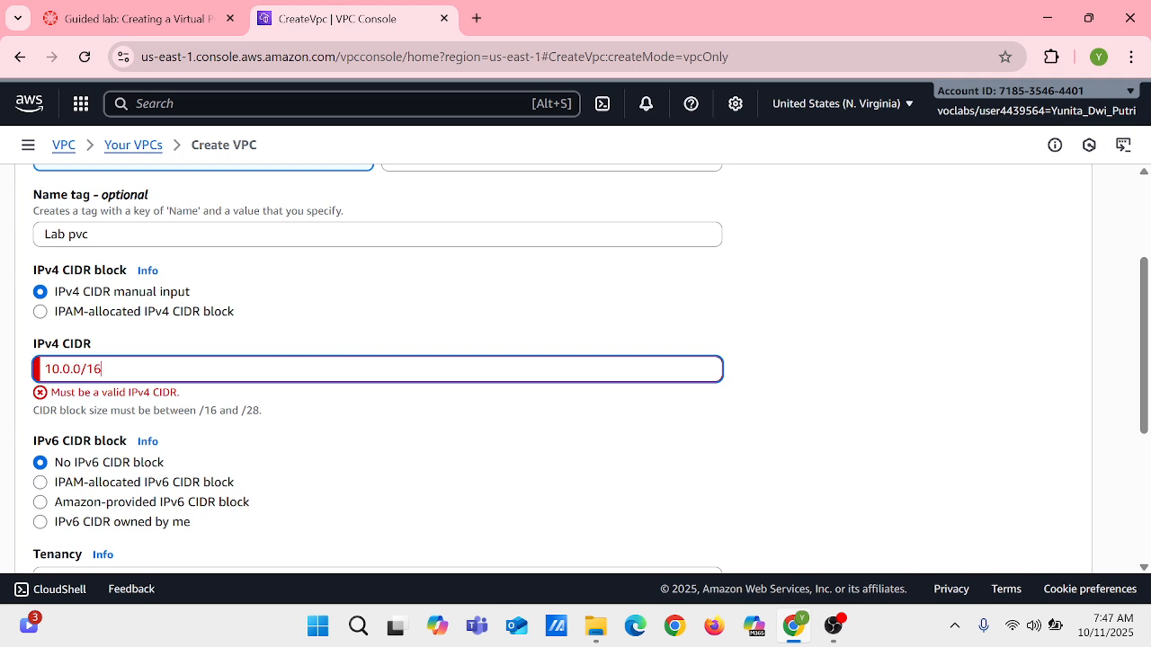
text(.0)
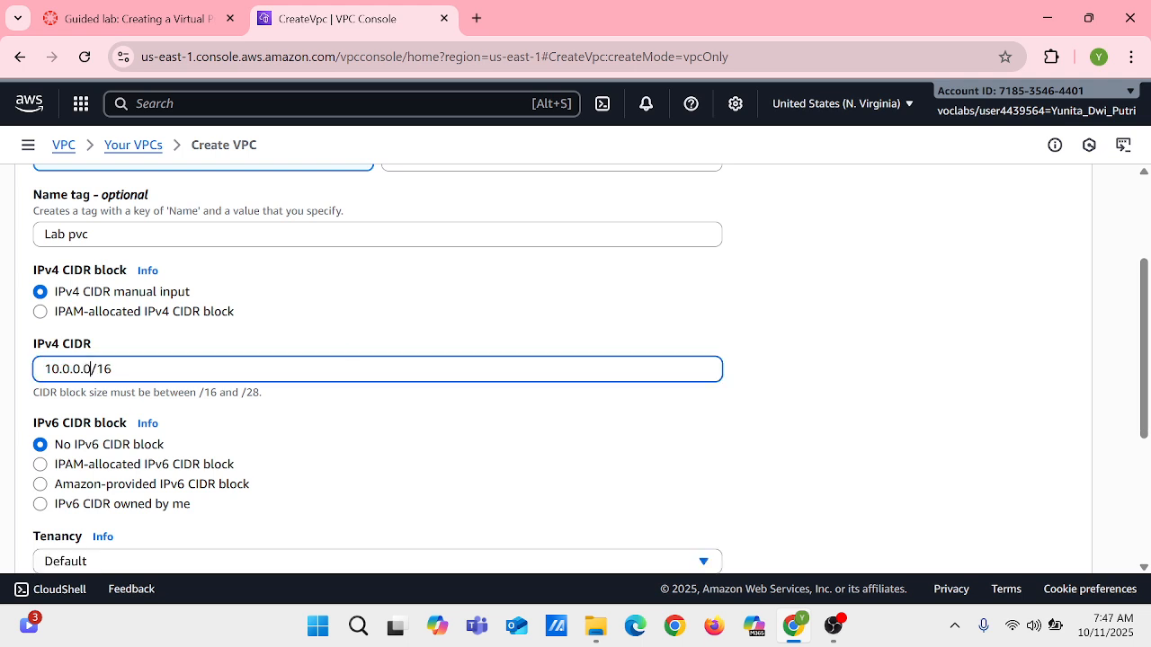
scroll(462, 431, down, 3)
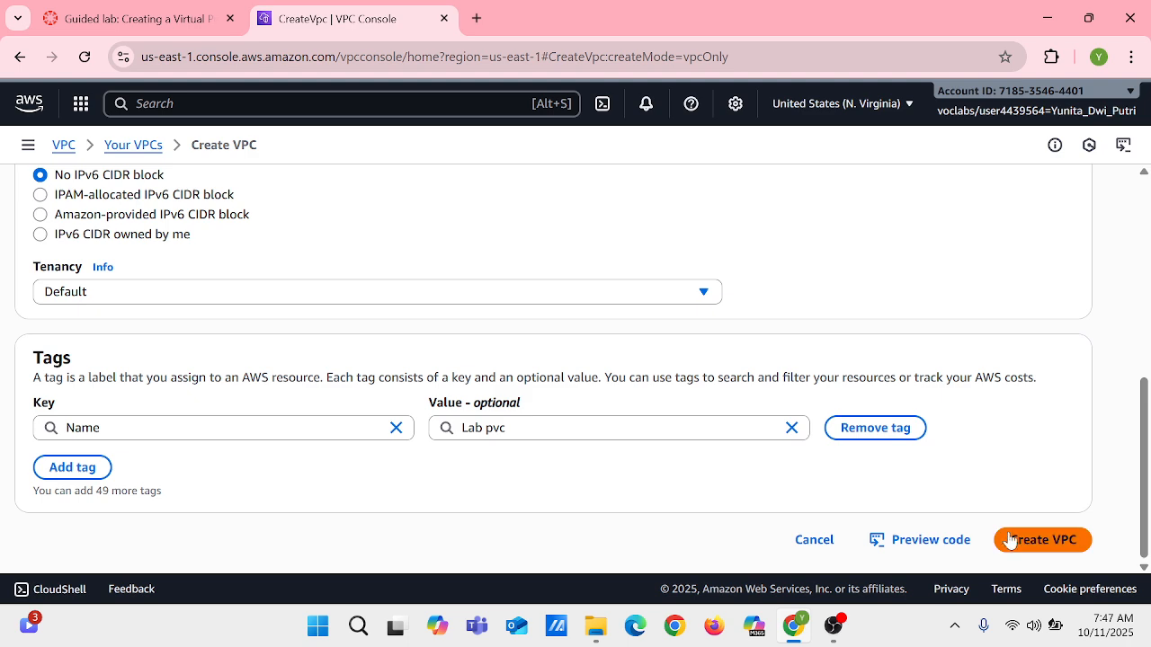
click(1021, 541)
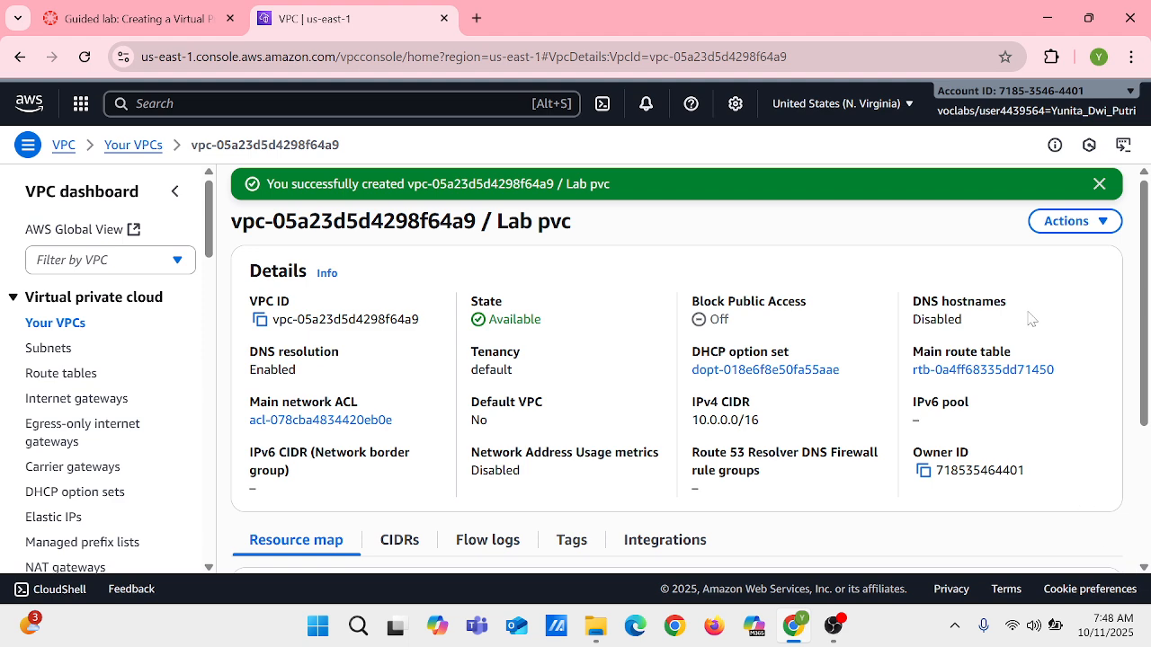
Enable DNS hostnames in the settings of the Lab pvc VPC and save the change.
click(1049, 226)
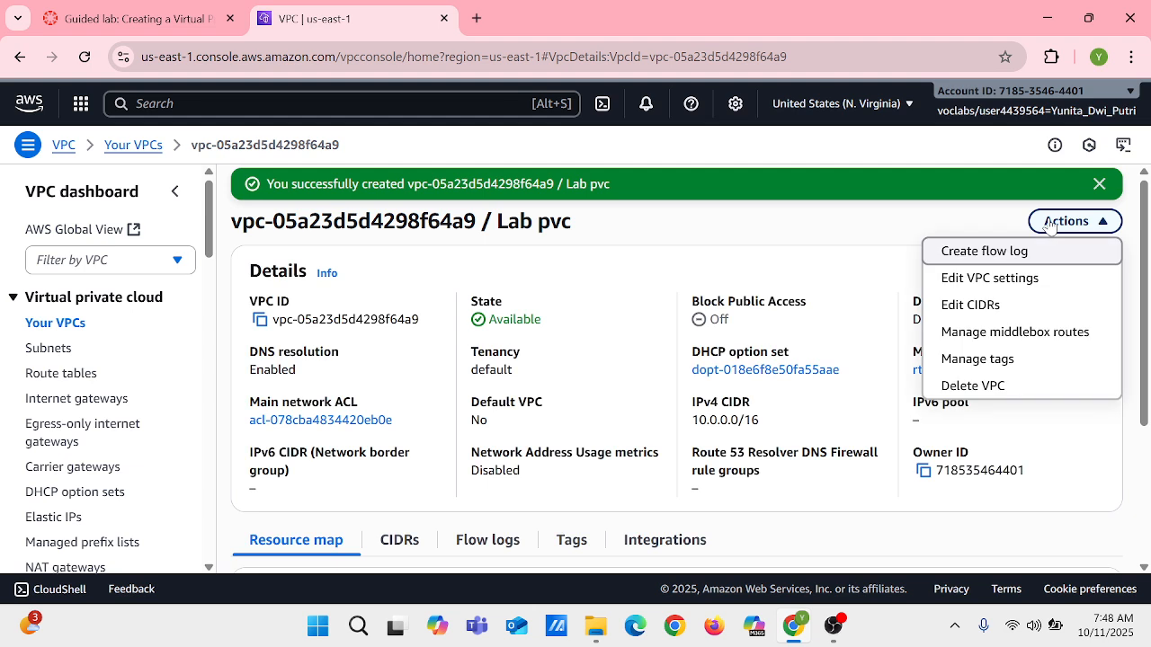
click(1066, 287)
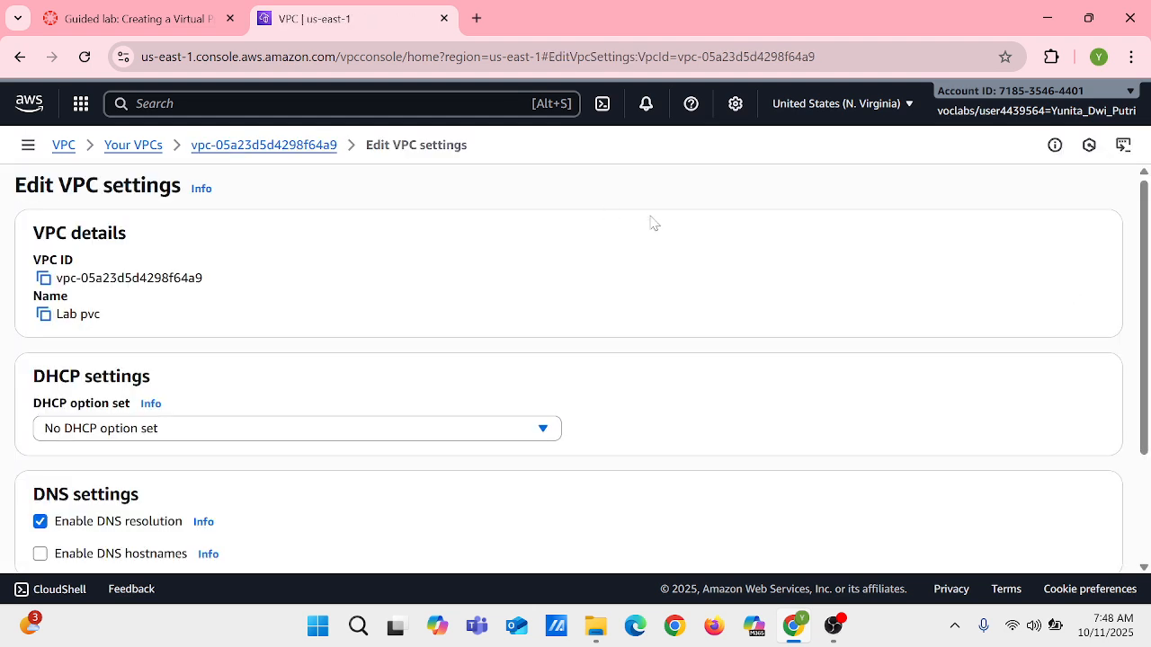
scroll(562, 262, down, 3)
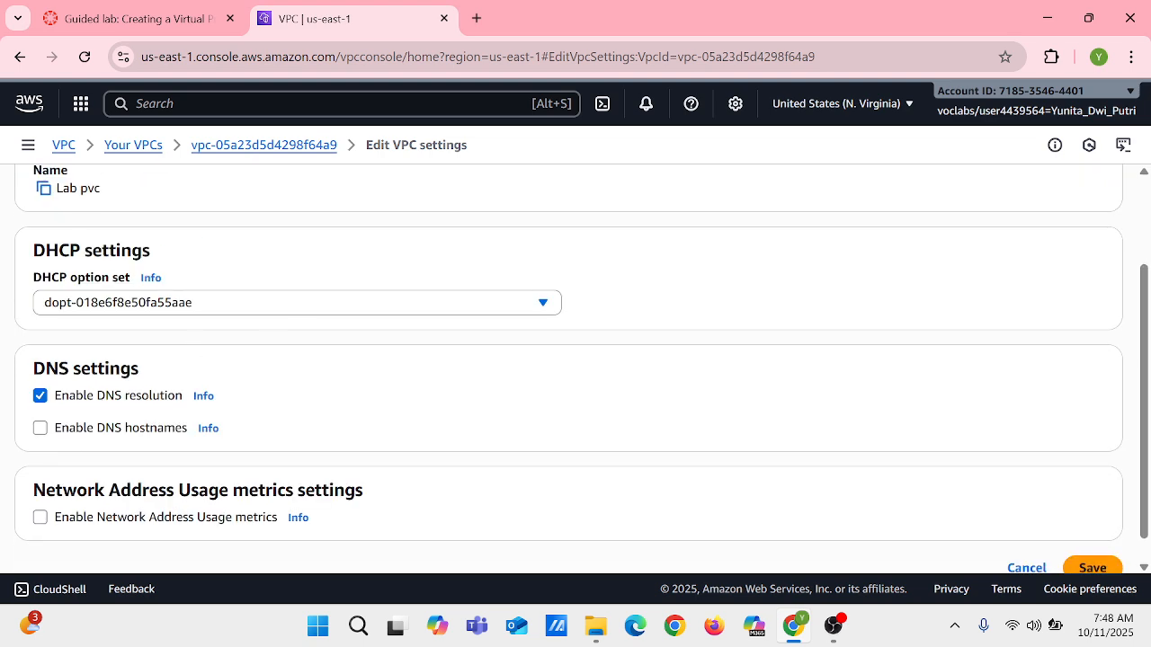
click(40, 428)
scroll(651, 373, down, 1)
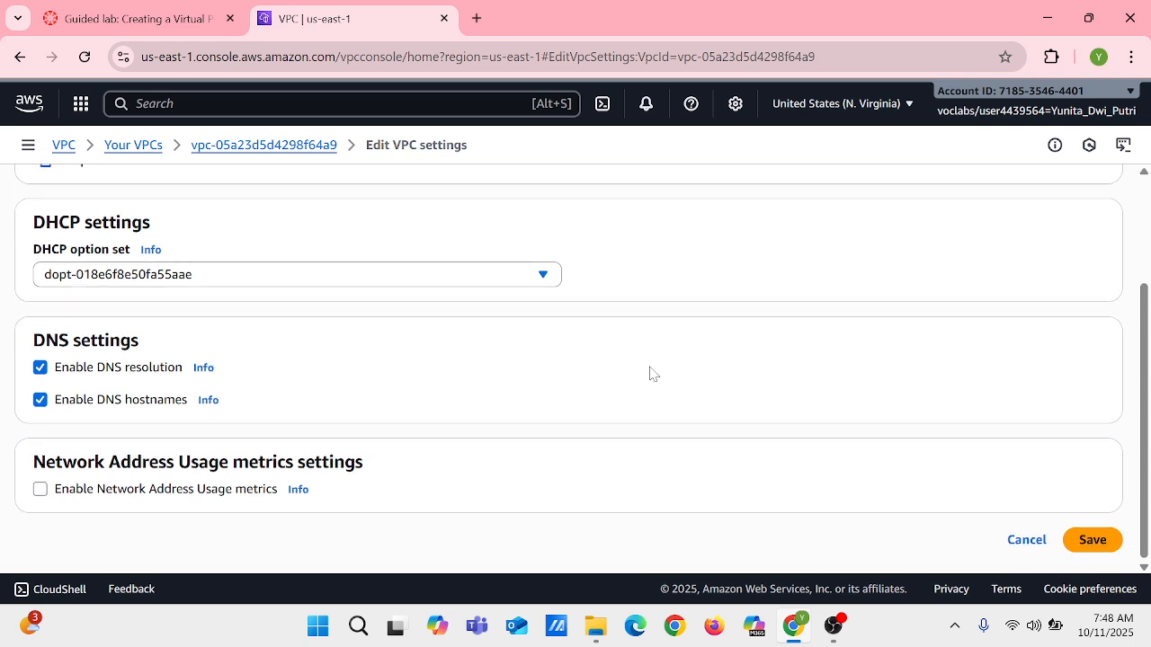
click(1109, 546)
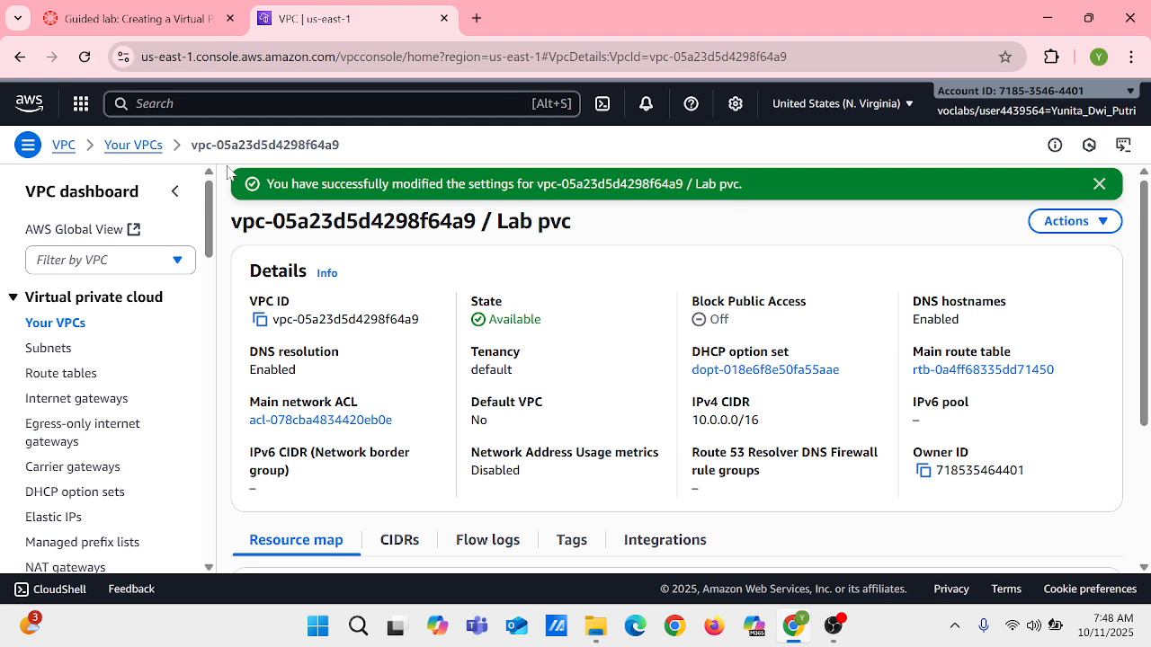
Start a new subnet and assign it to the Lab pvc VPC.
click(56, 351)
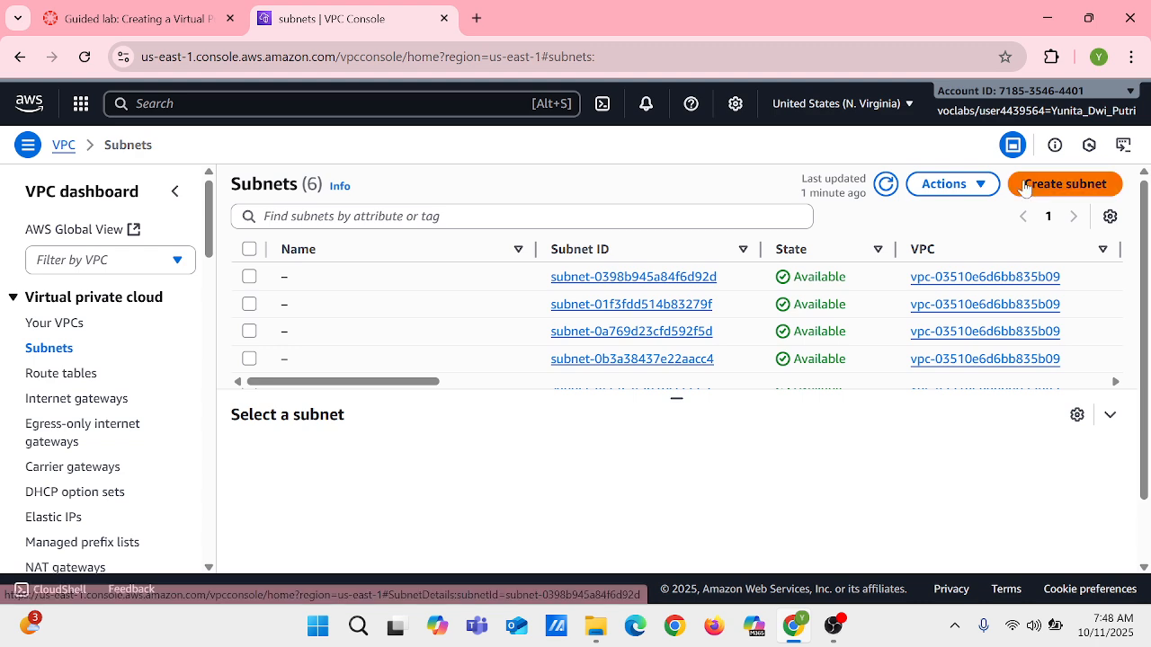
click(1037, 184)
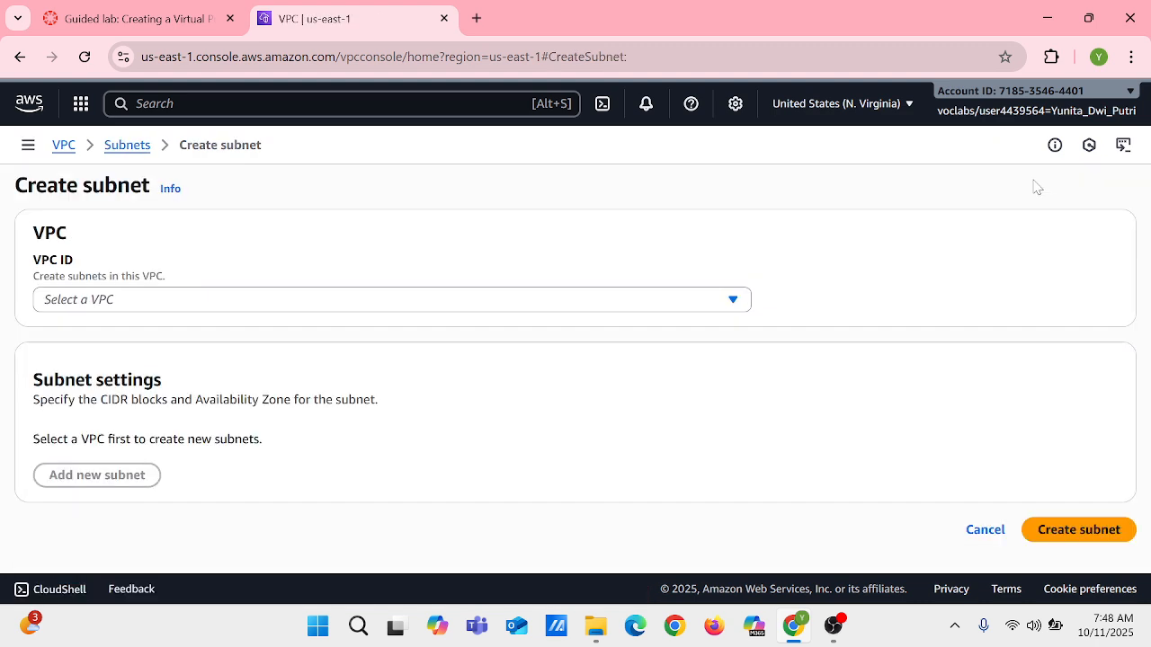
click(410, 299)
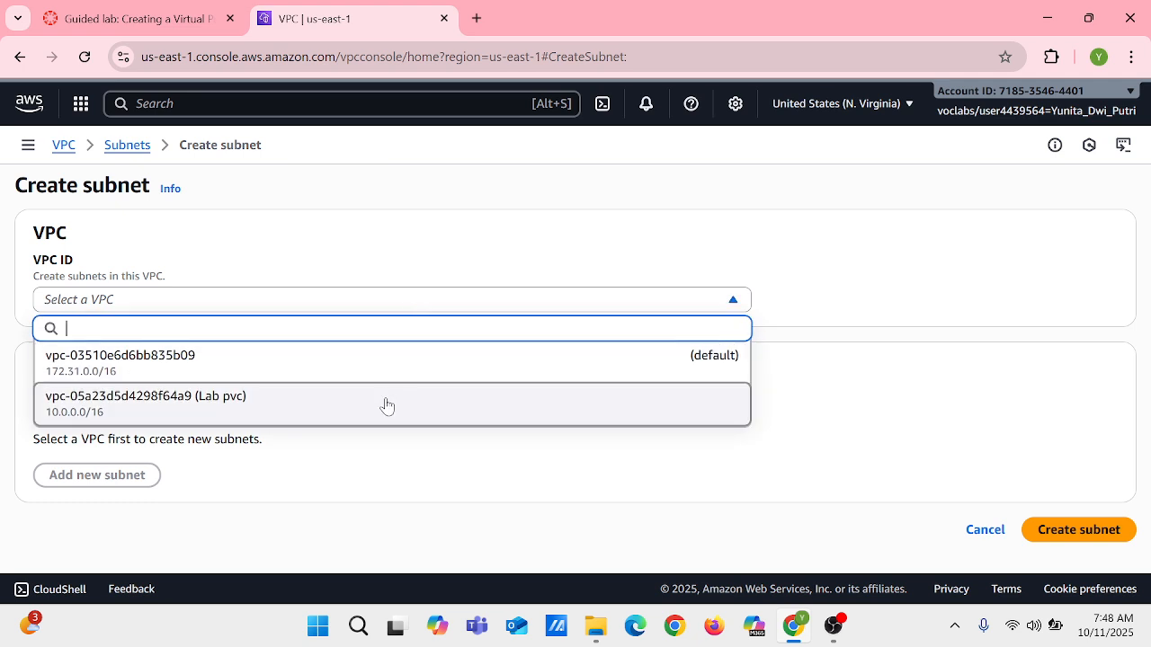
click(387, 406)
Name the new subnet "Public Subnet".
scroll(617, 422, down, 2)
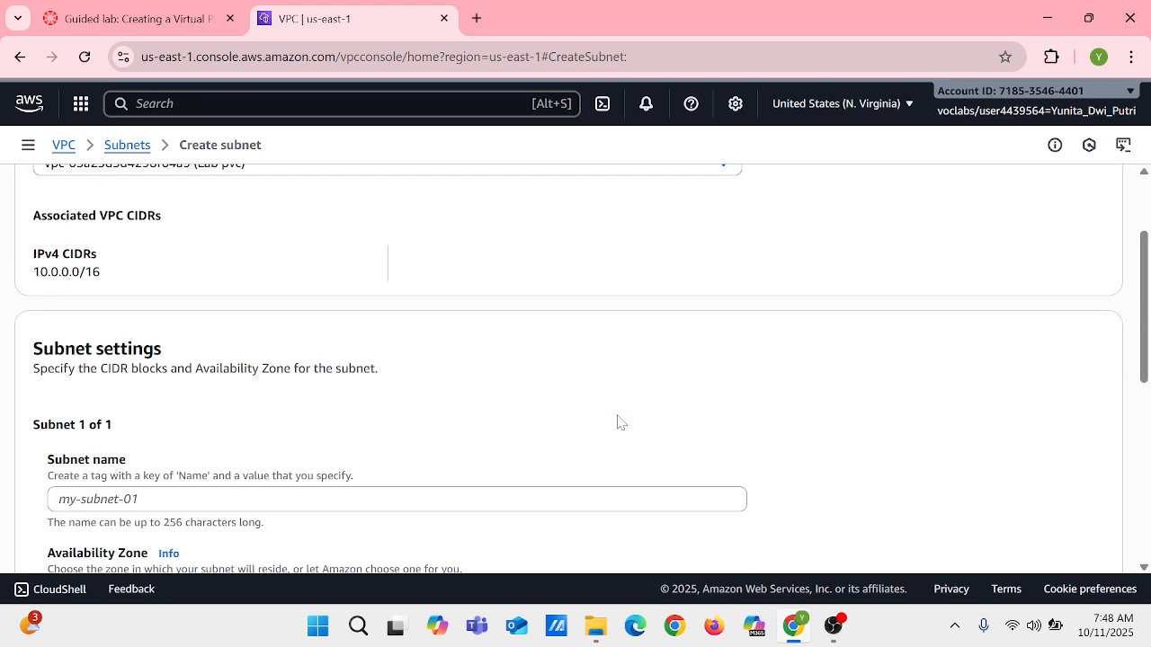
scroll(617, 422, down, 1)
click(396, 396)
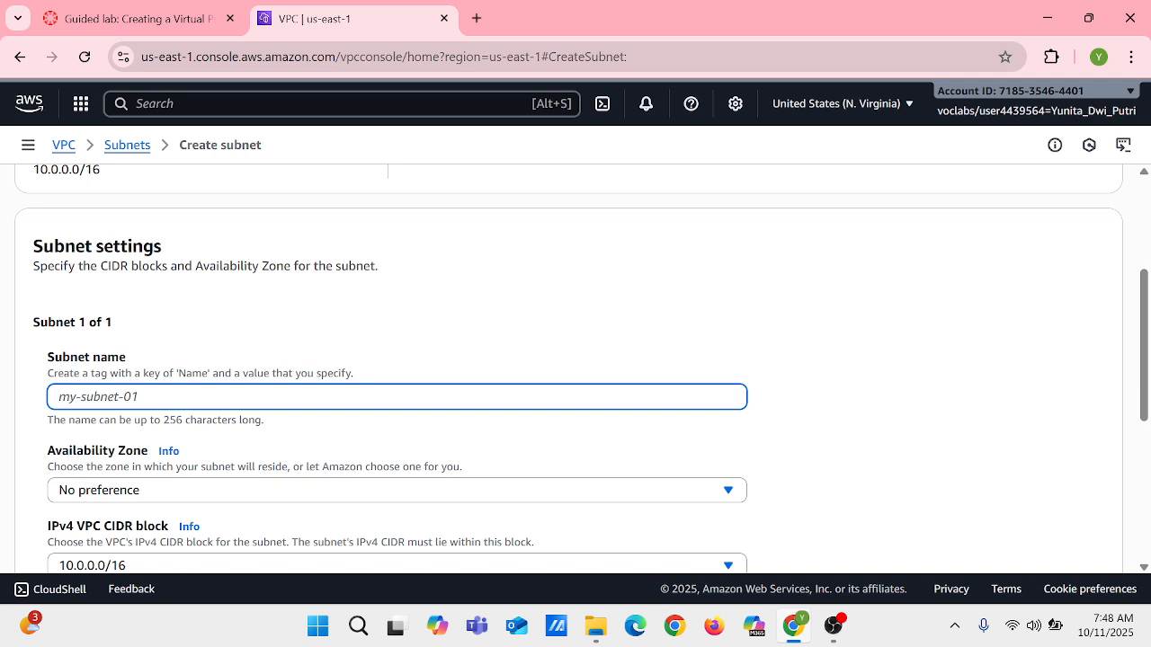
text(Public pv)
key(BackSpace)
key(BackSpace)
key(BackSpace)
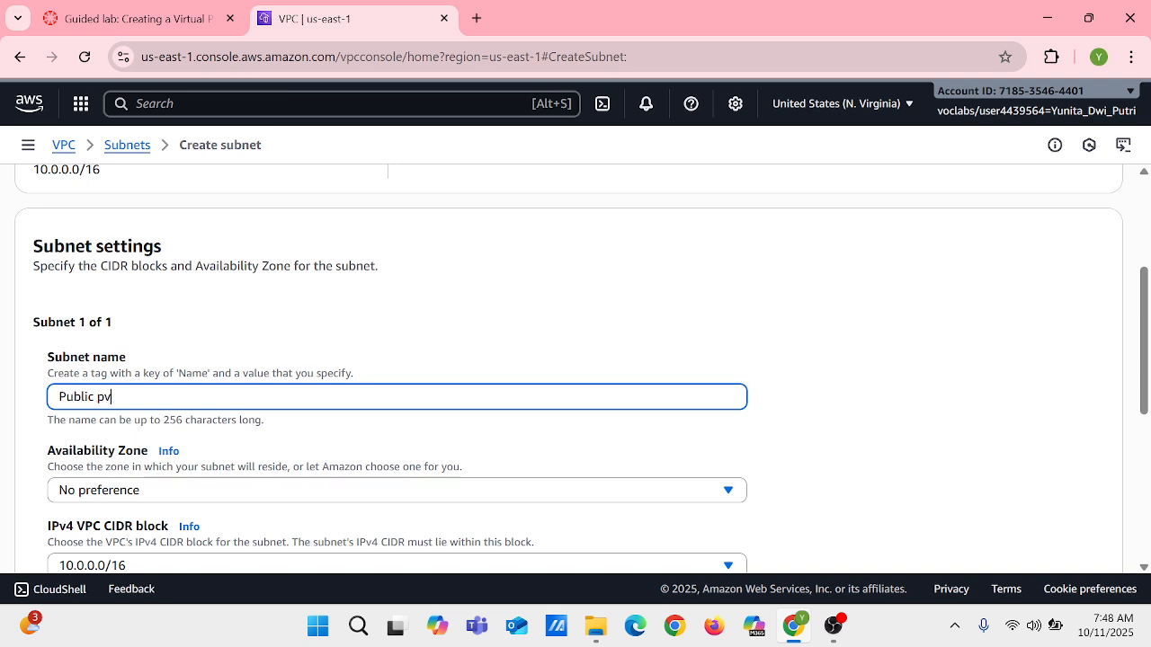
text(Subnet)
Create the subnet with the IPv4 CIDR block 10.0.0.0/24 in the us-east-1a availability zone.
scroll(580, 474, down, 2)
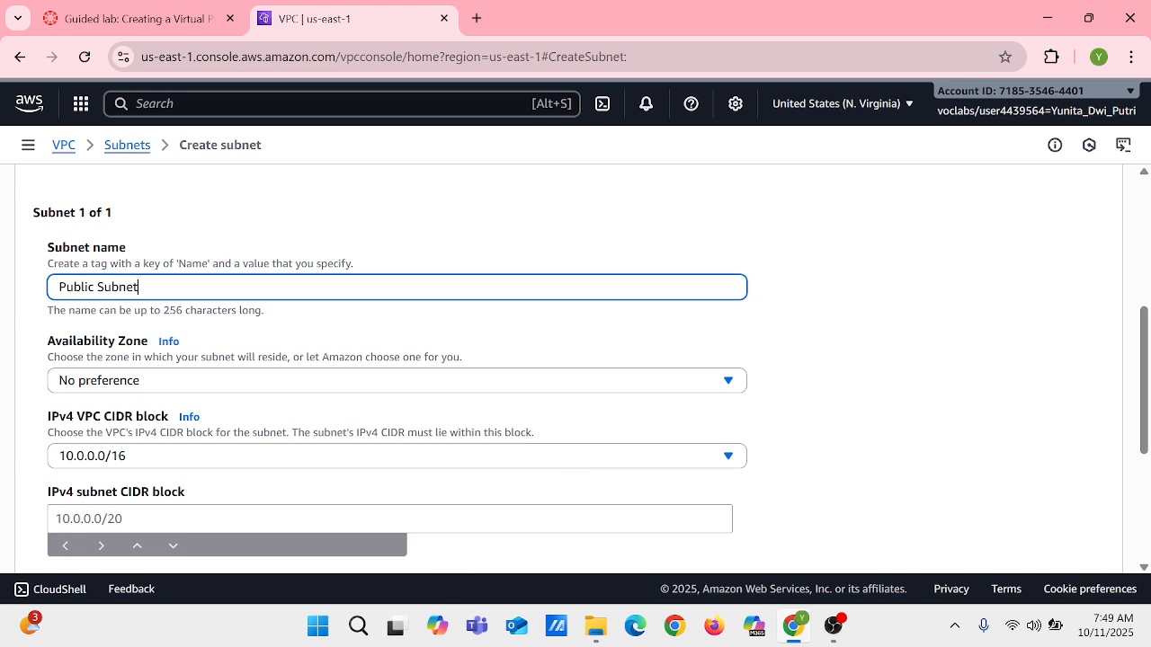
click(486, 518)
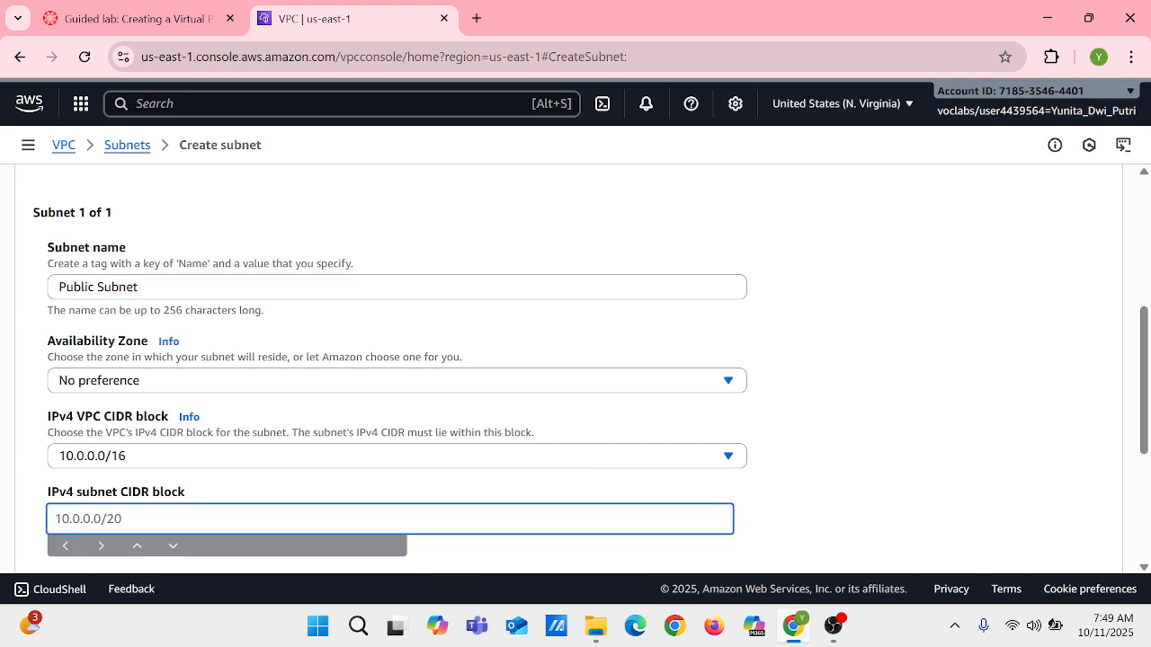
text(10.0.0.0/24)
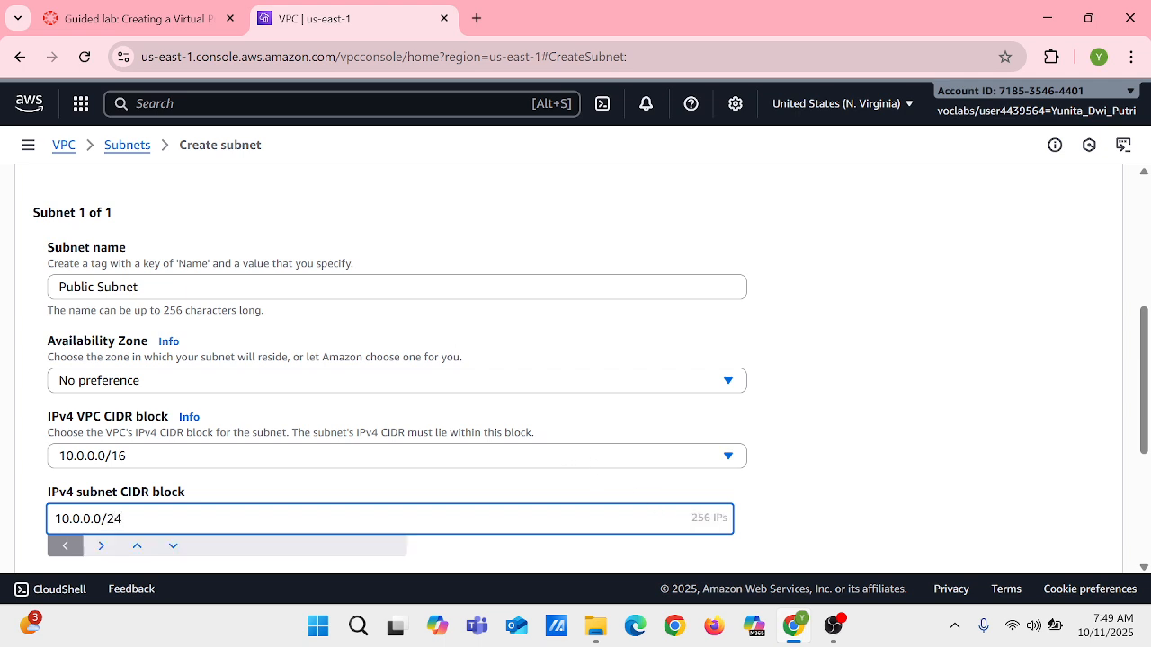
click(339, 388)
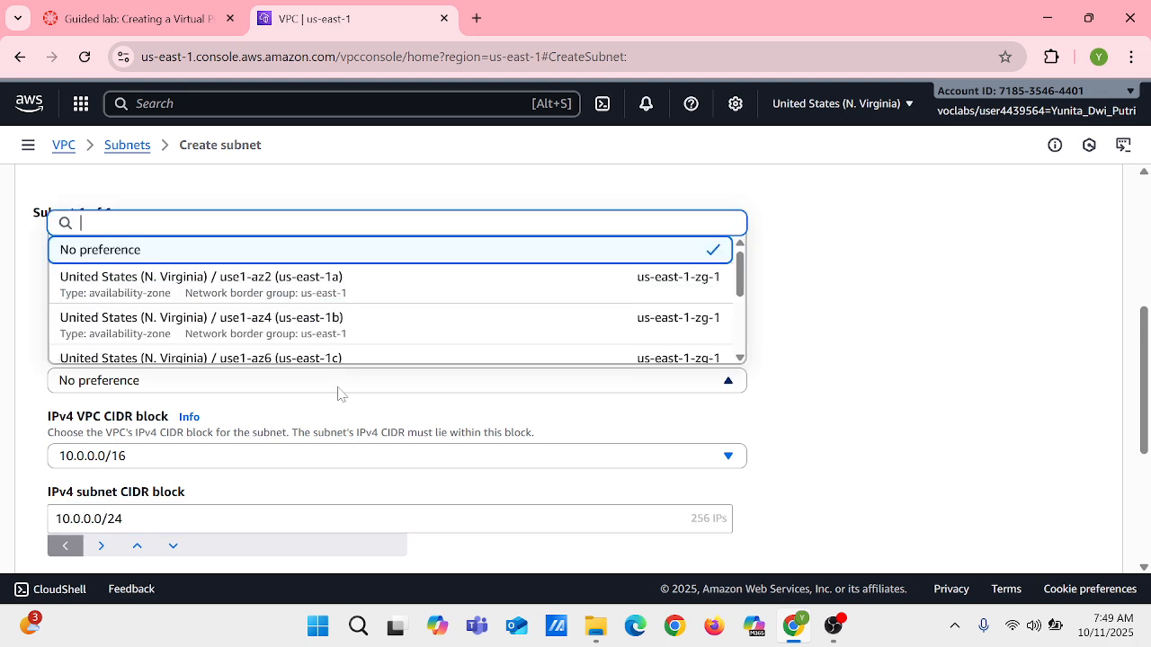
click(385, 288)
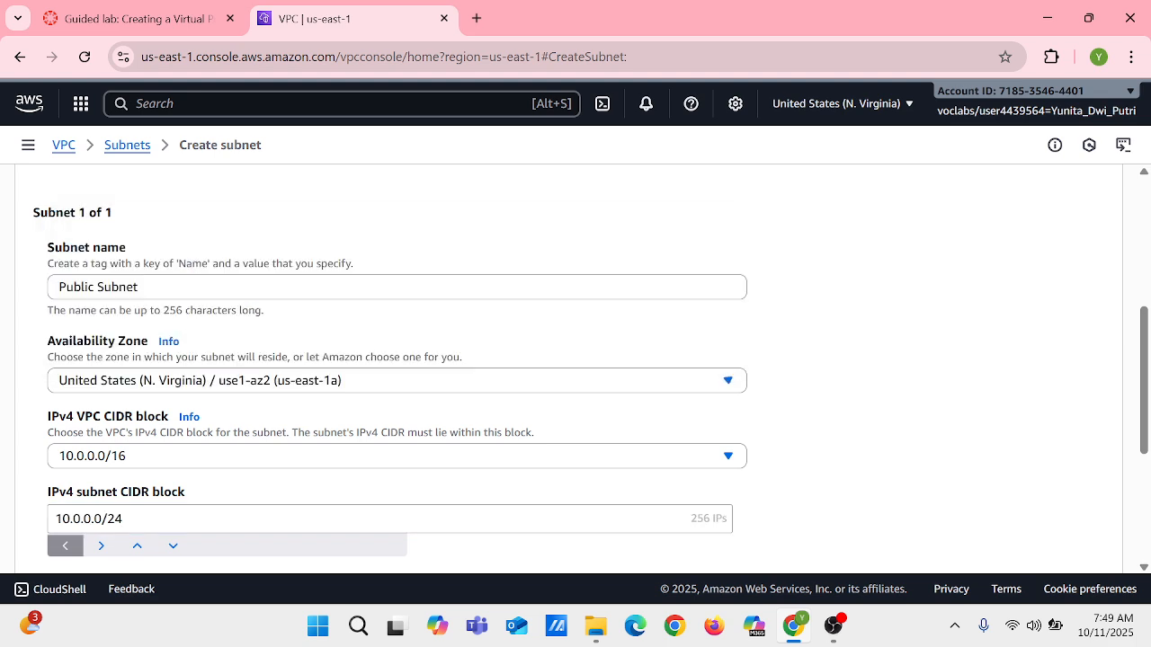
scroll(676, 360, down, 3)
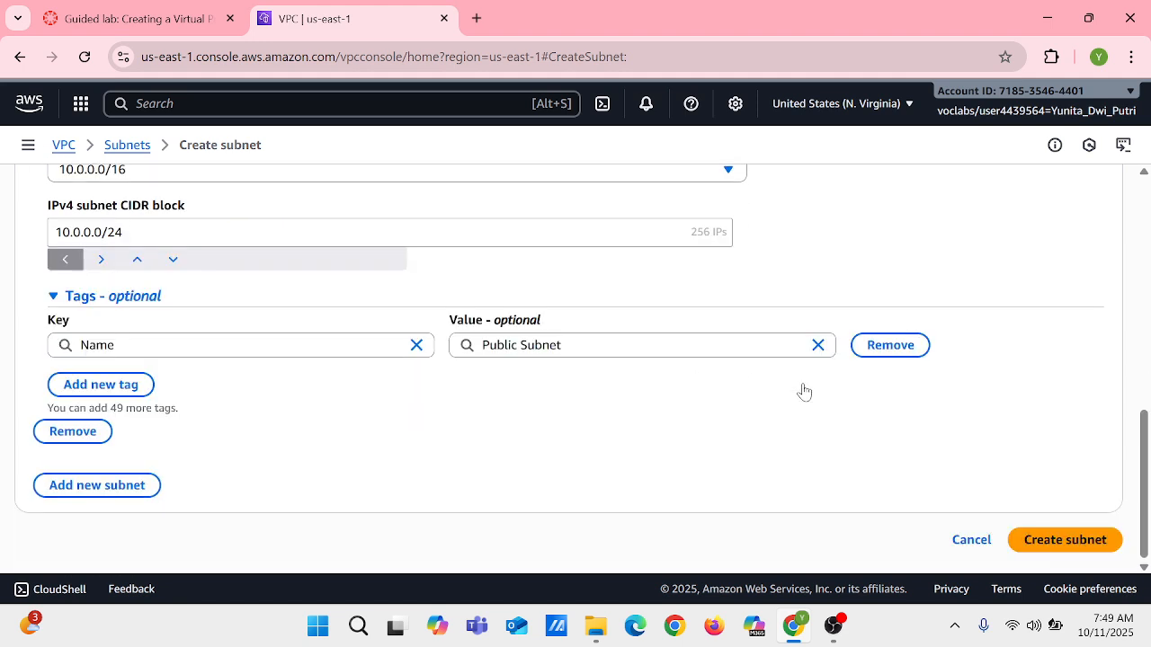
click(1044, 540)
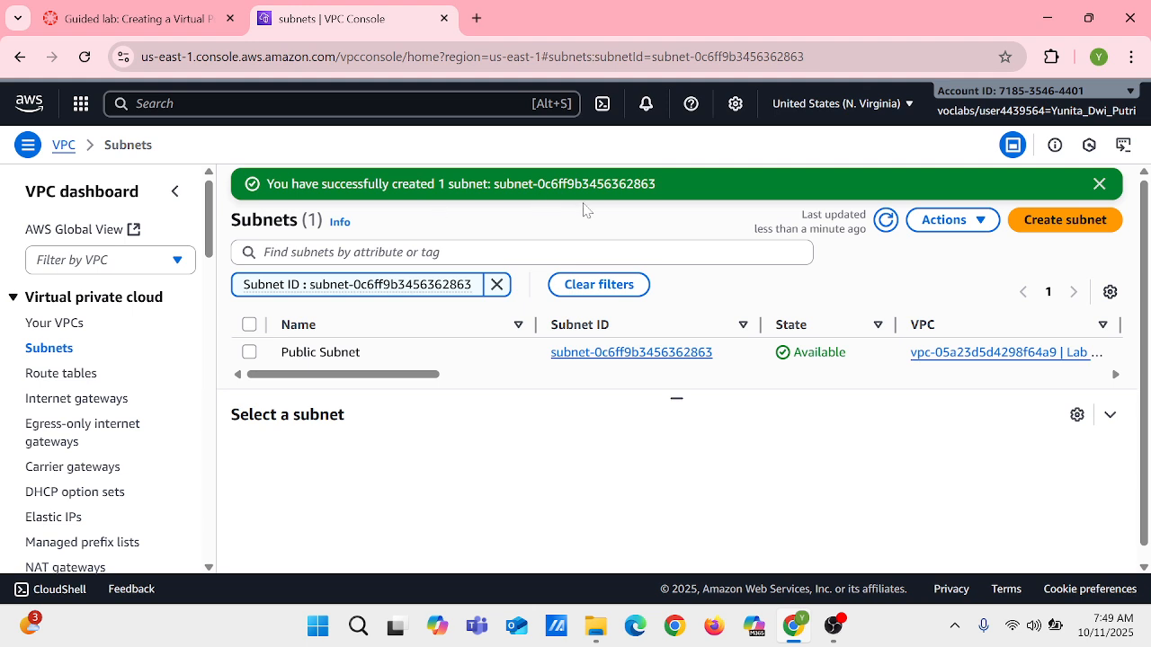
Enable auto-assignment of public IPv4 addresses for Public Subnet and save its settings.
click(743, 355)
click(961, 218)
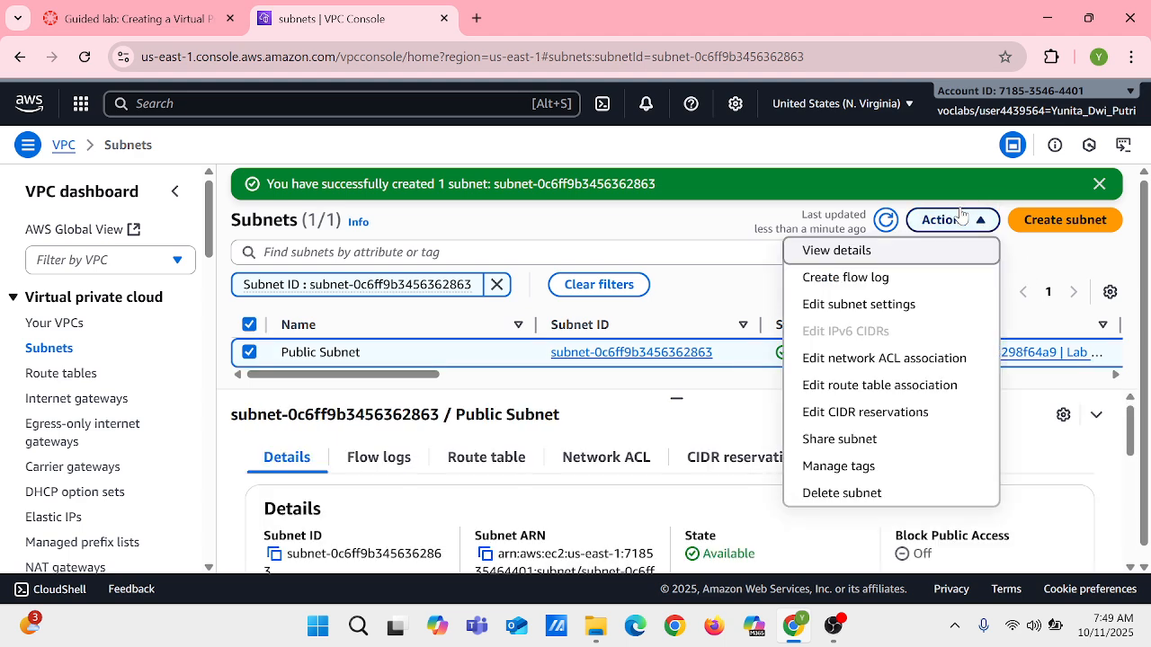
click(950, 303)
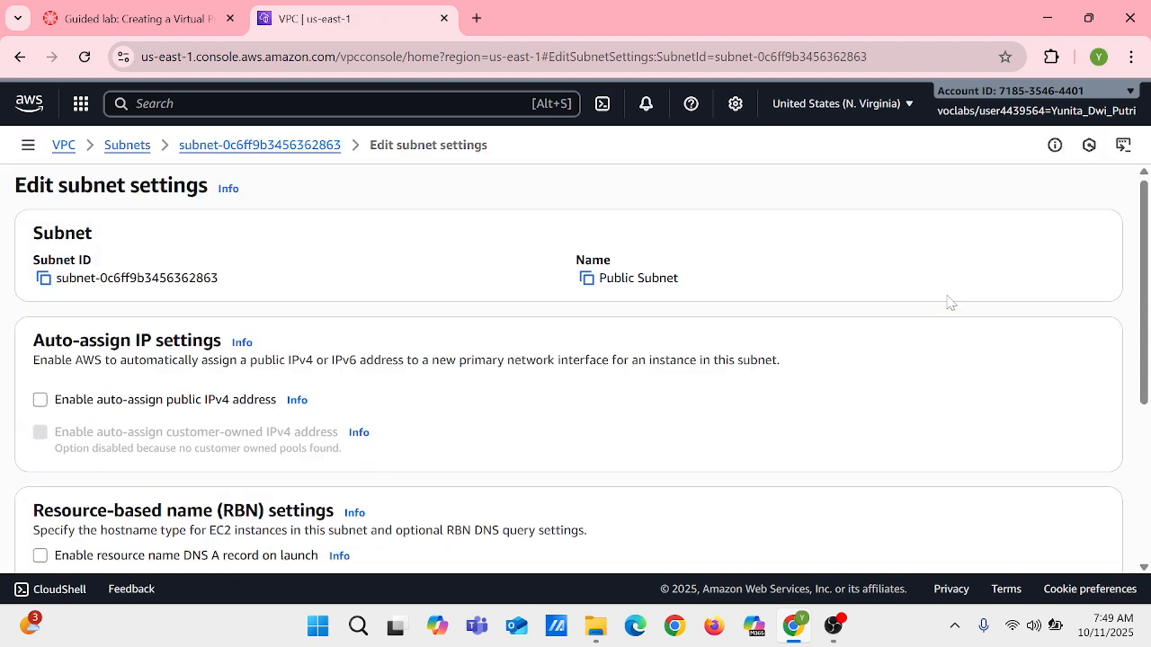
scroll(576, 376, down, 1)
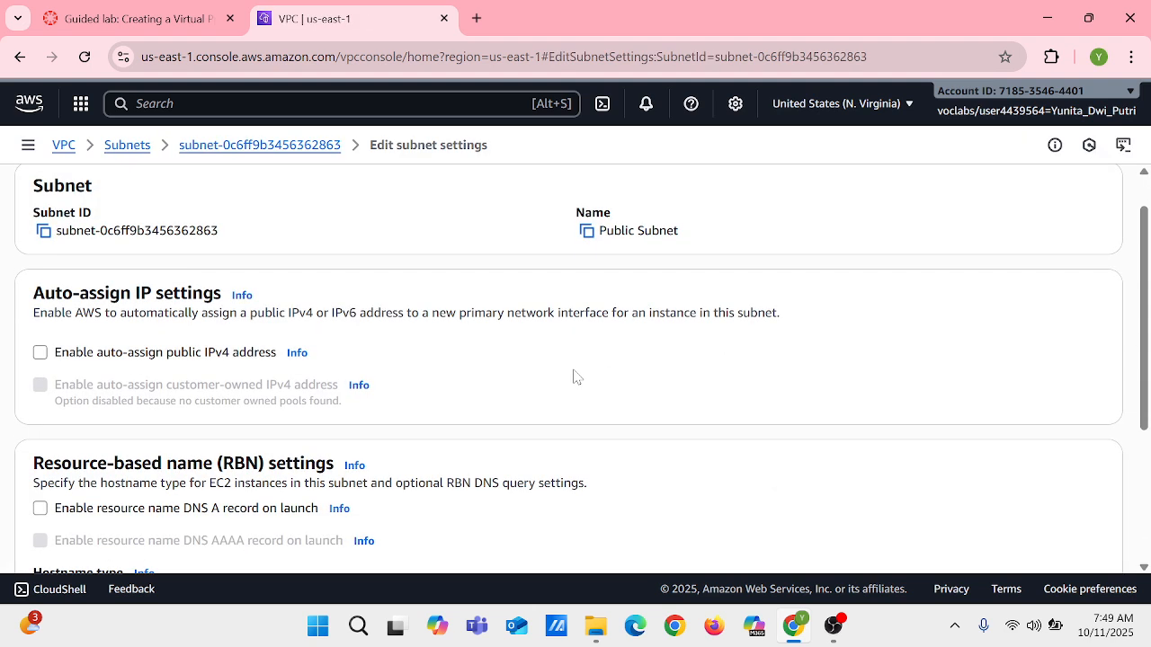
click(41, 354)
scroll(608, 420, down, 3)
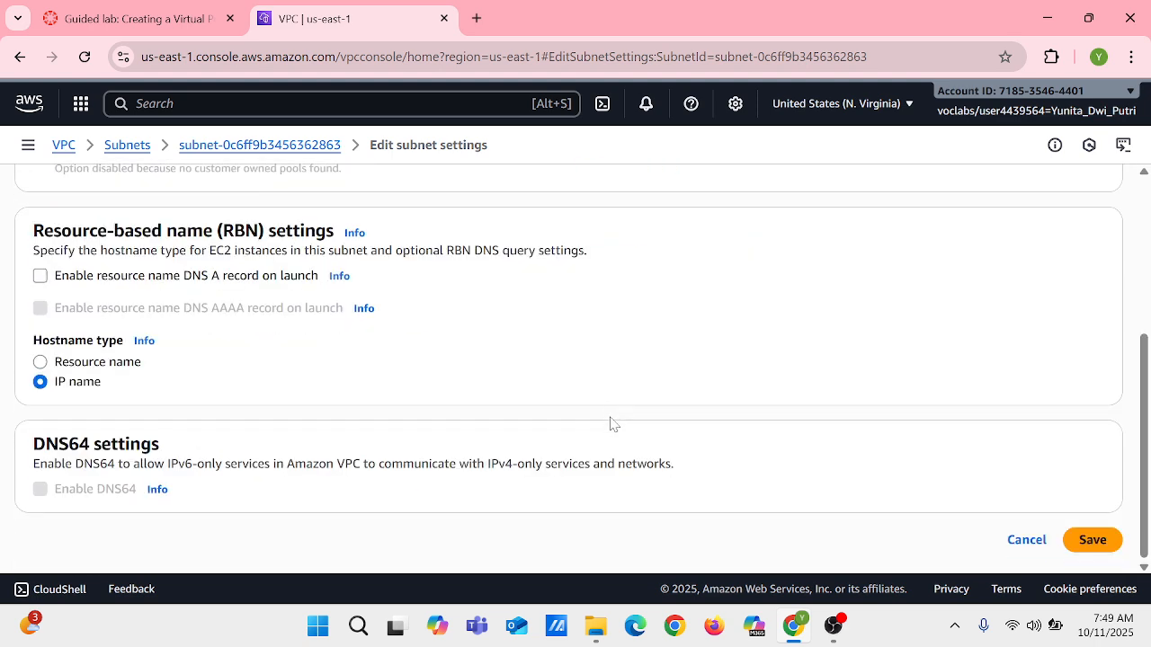
scroll(858, 290, up, 4)
scroll(857, 290, down, 4)
click(1092, 540)
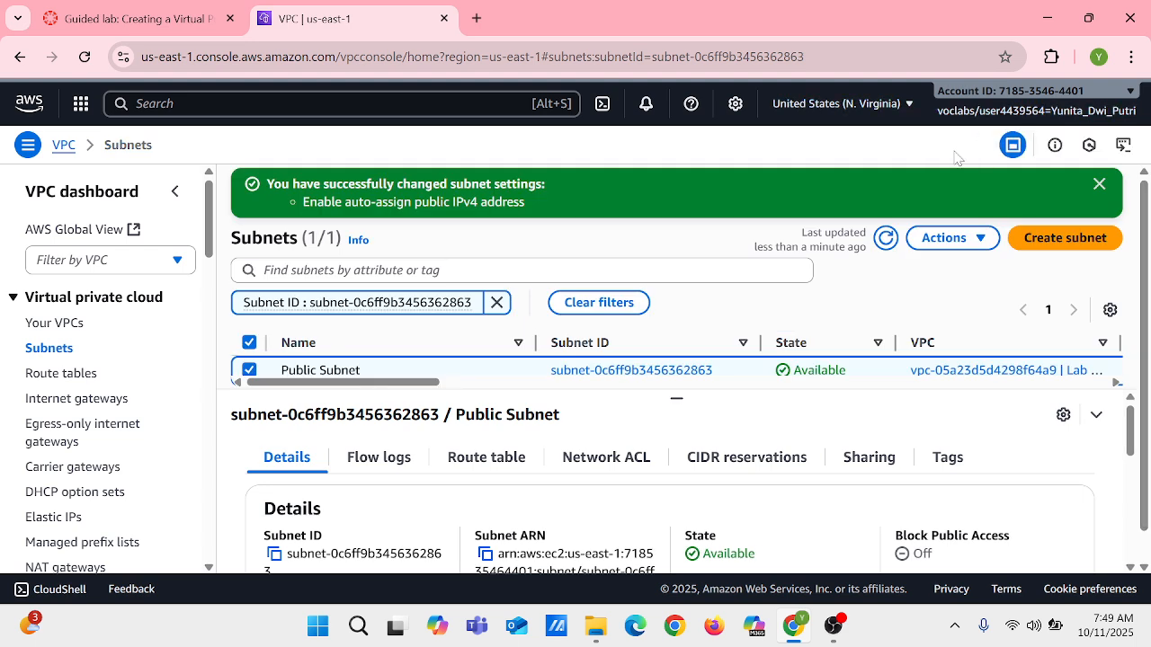
Start another subnet in the Lab pvc VPC and name it "Private Subnet".
click(1064, 238)
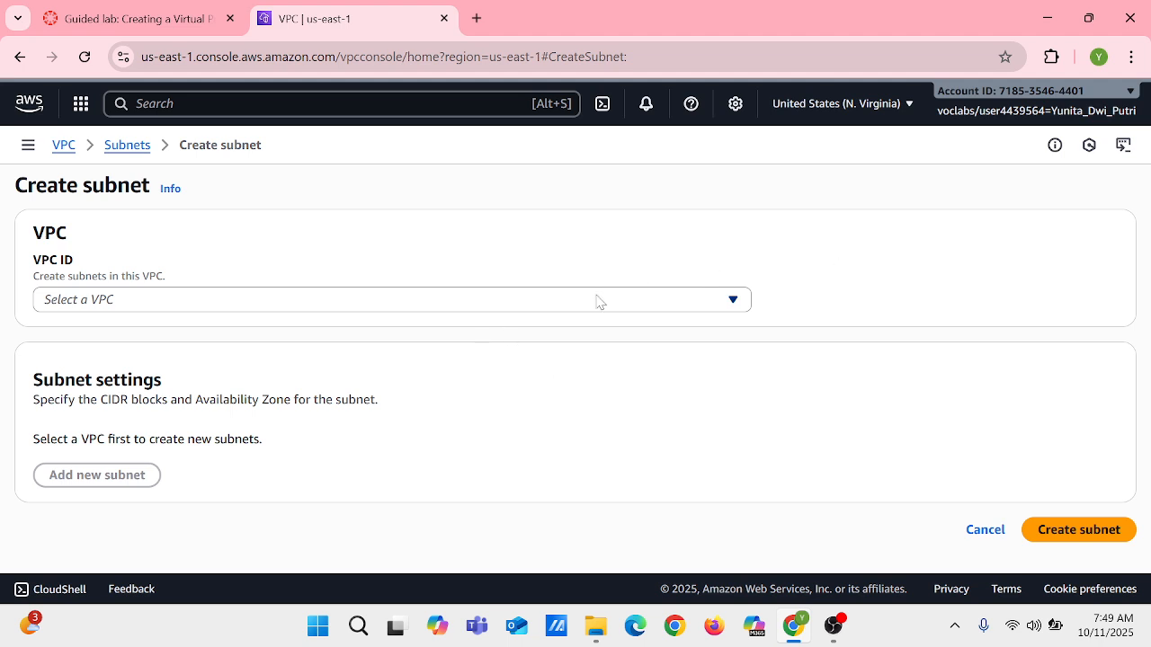
click(469, 312)
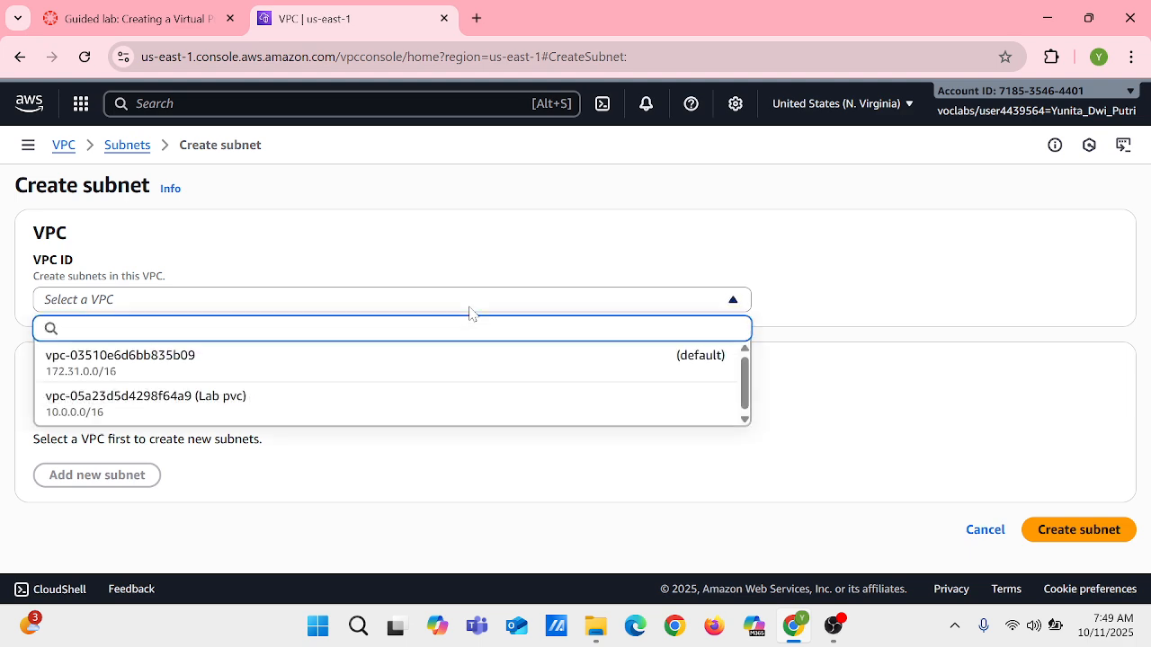
click(401, 405)
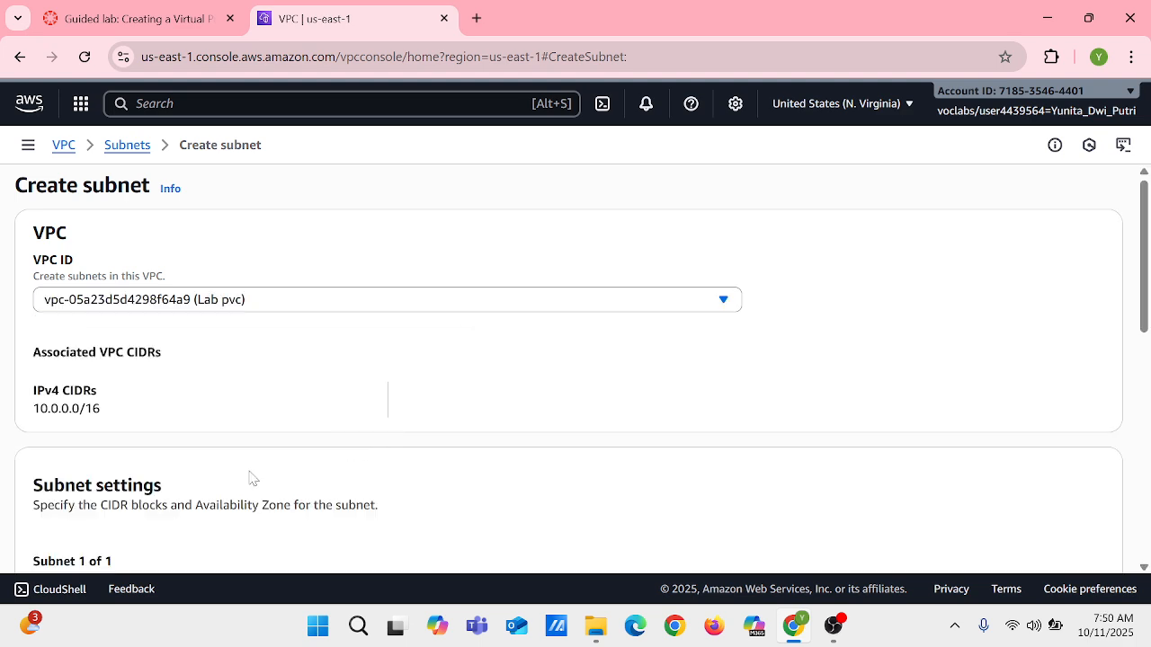
scroll(252, 478, down, 3)
click(396, 410)
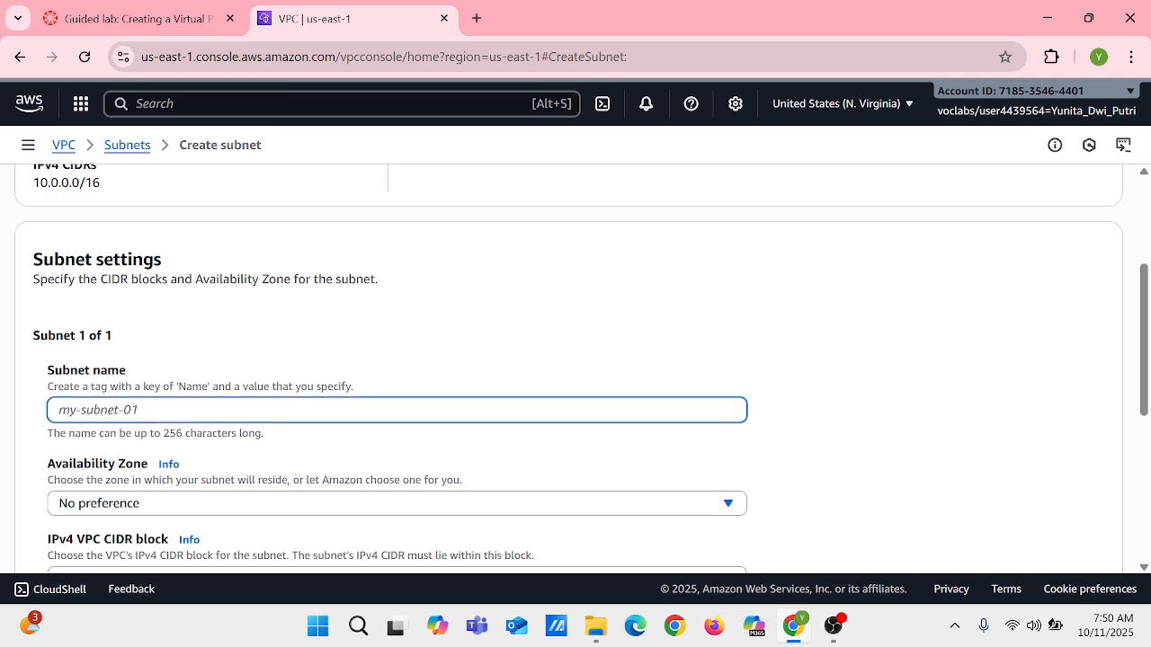
text(Private Subnet)
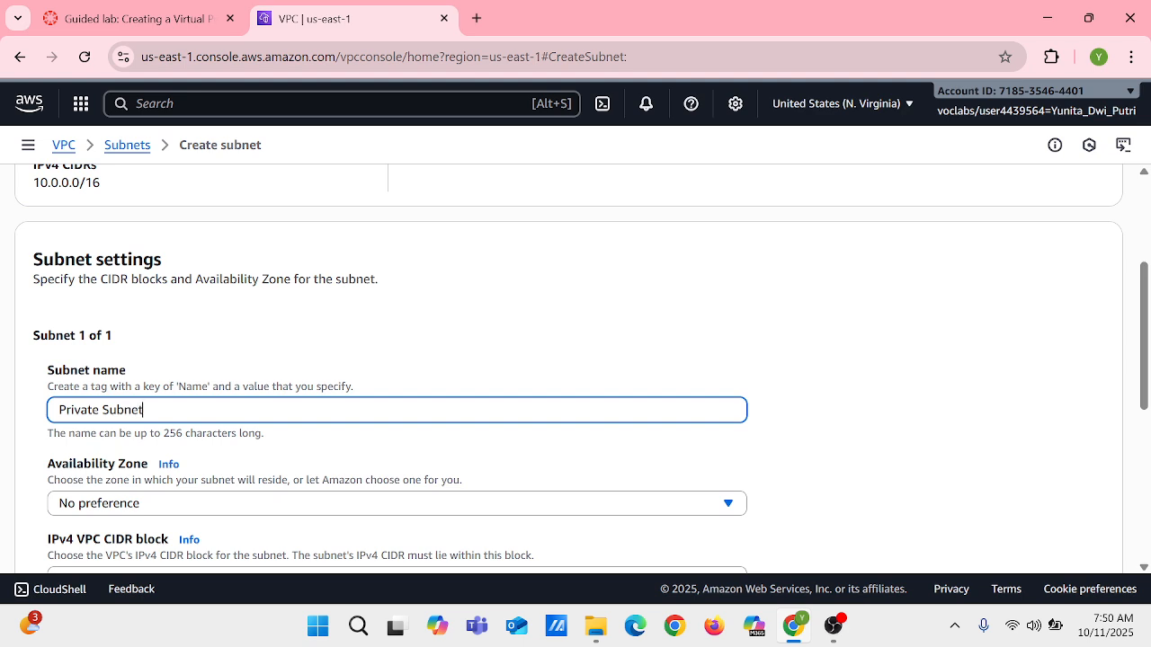
Set the private subnet's IPv4 CIDR block to 10.0.2.0/23 and create the subnet.
scroll(342, 486, down, 2)
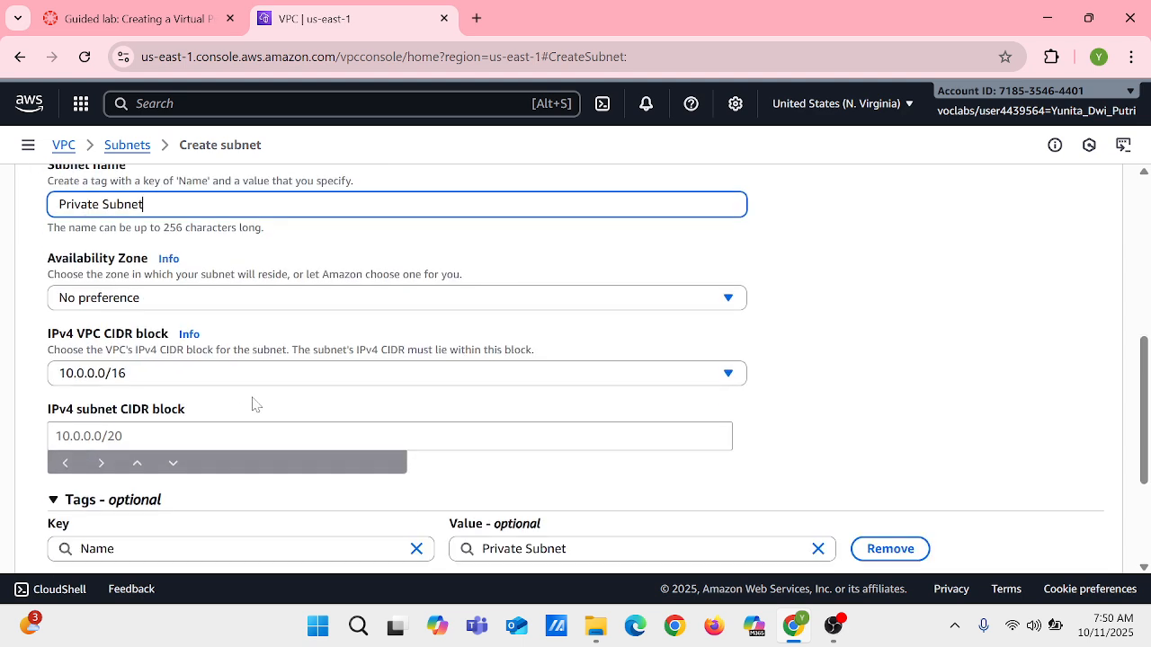
click(166, 436)
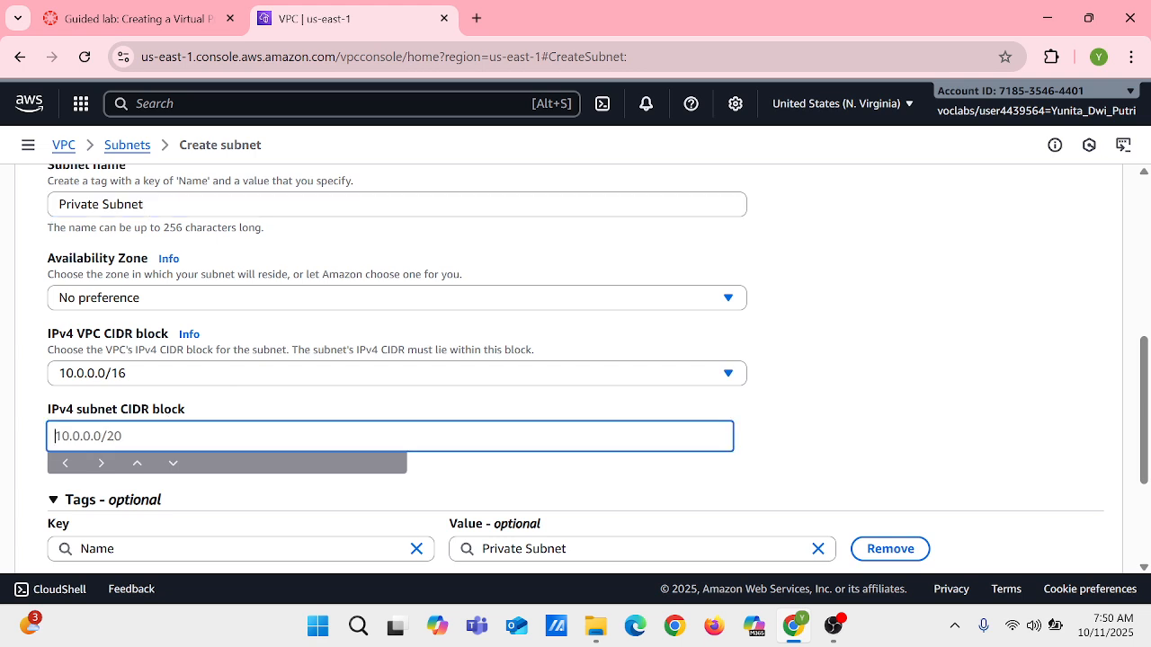
text(10.0)
text(.2.0/23)
scroll(556, 406, down, 2)
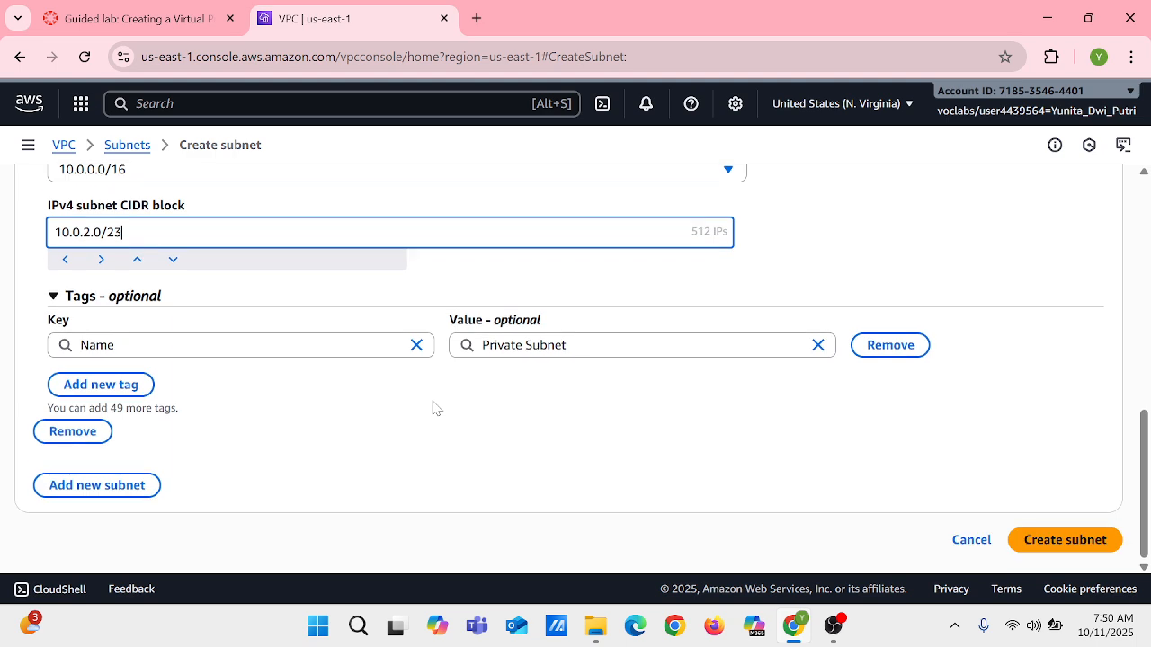
click(1054, 541)
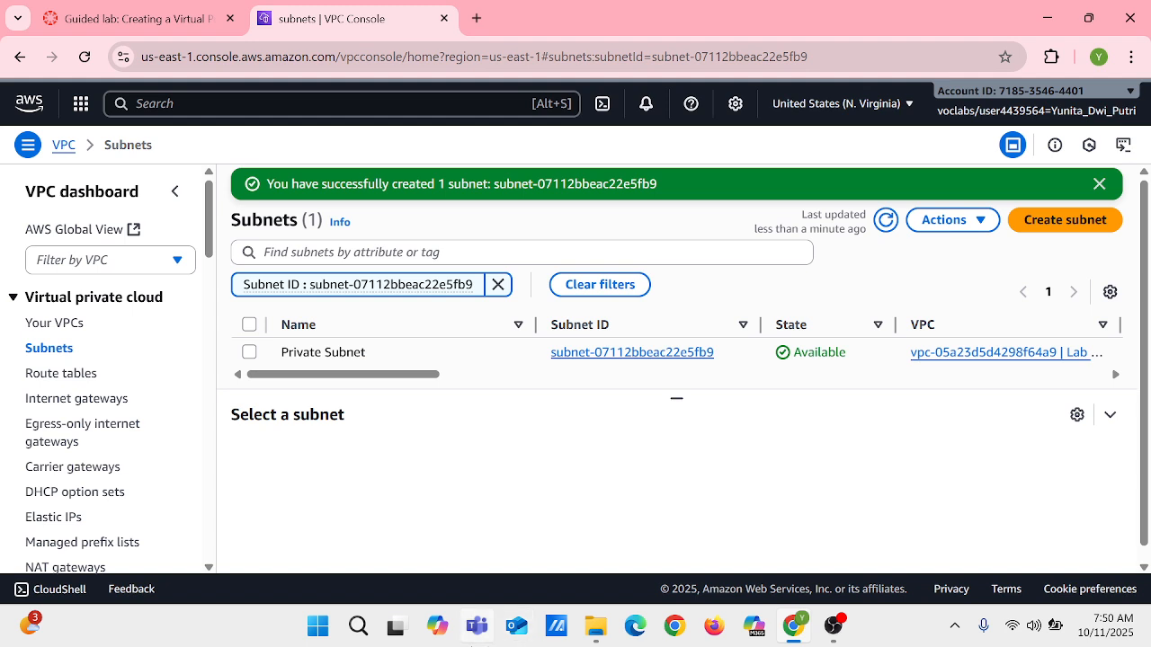
Create an internet gateway with the name tag "Lab IGW".
click(90, 401)
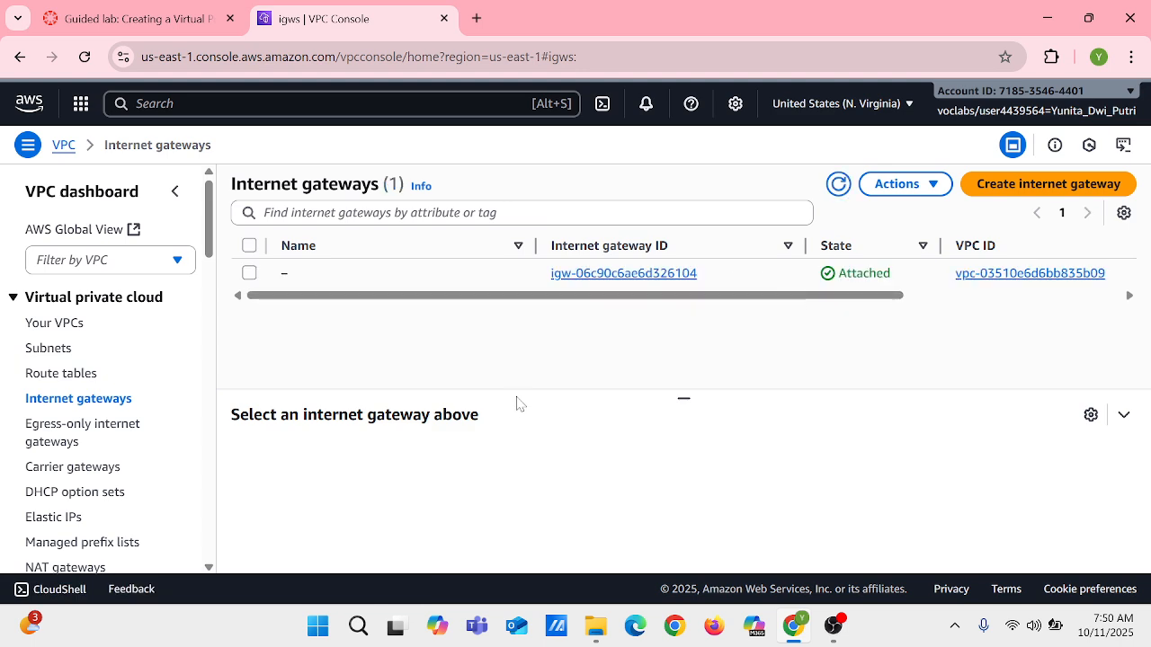
click(1072, 185)
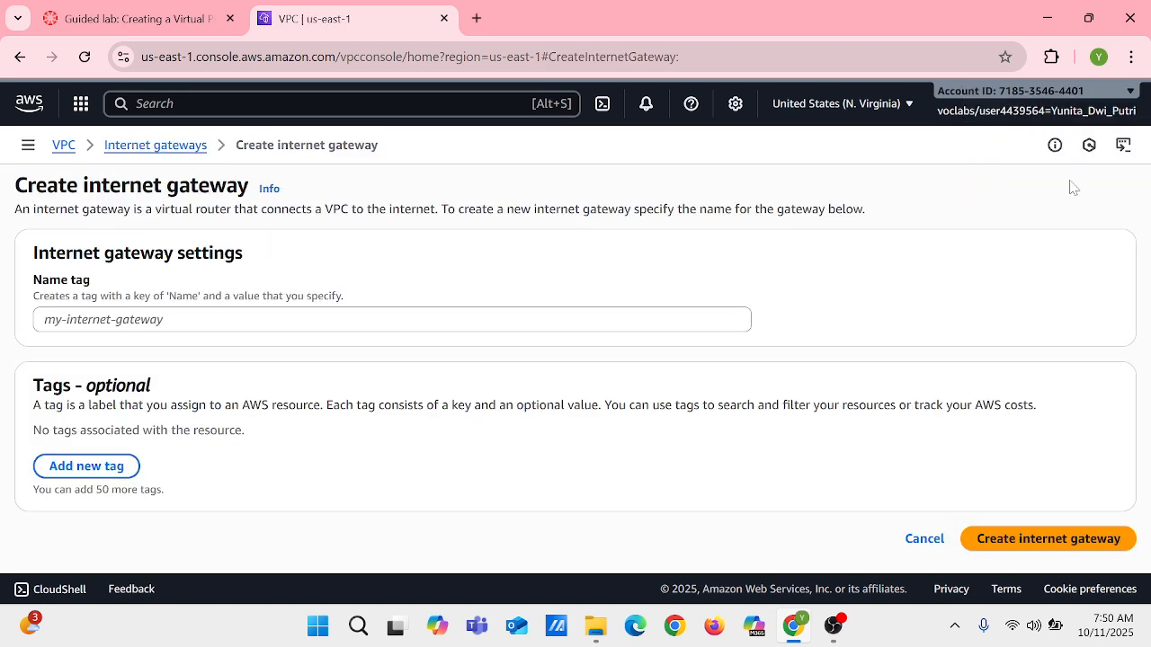
click(391, 319)
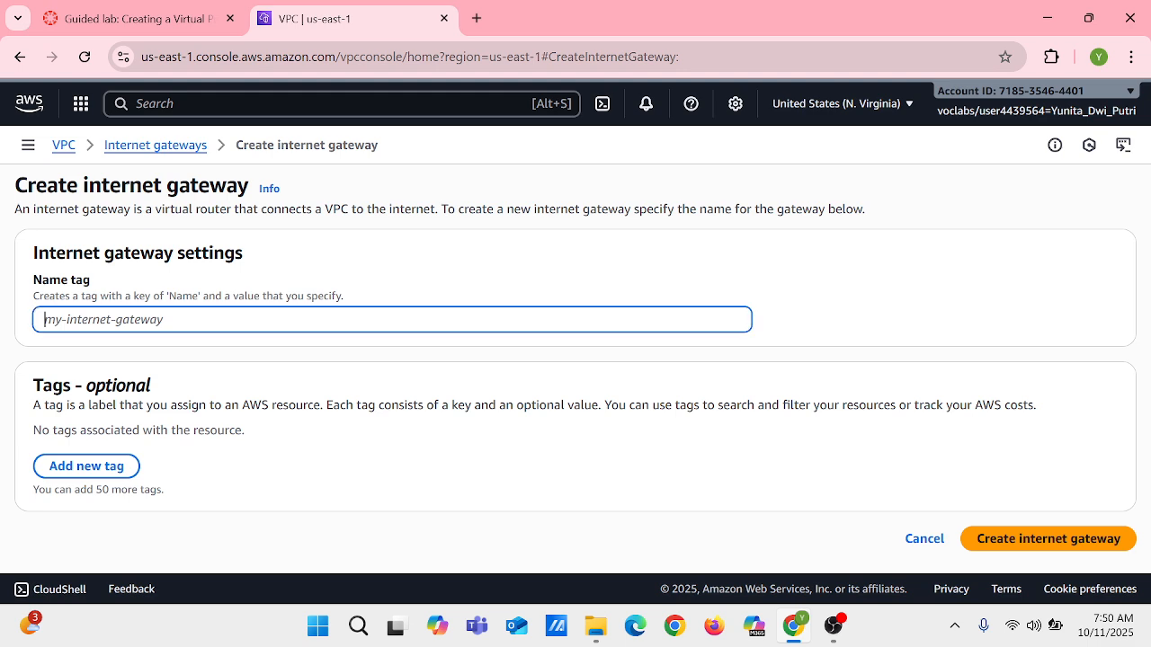
text(Lab IF)
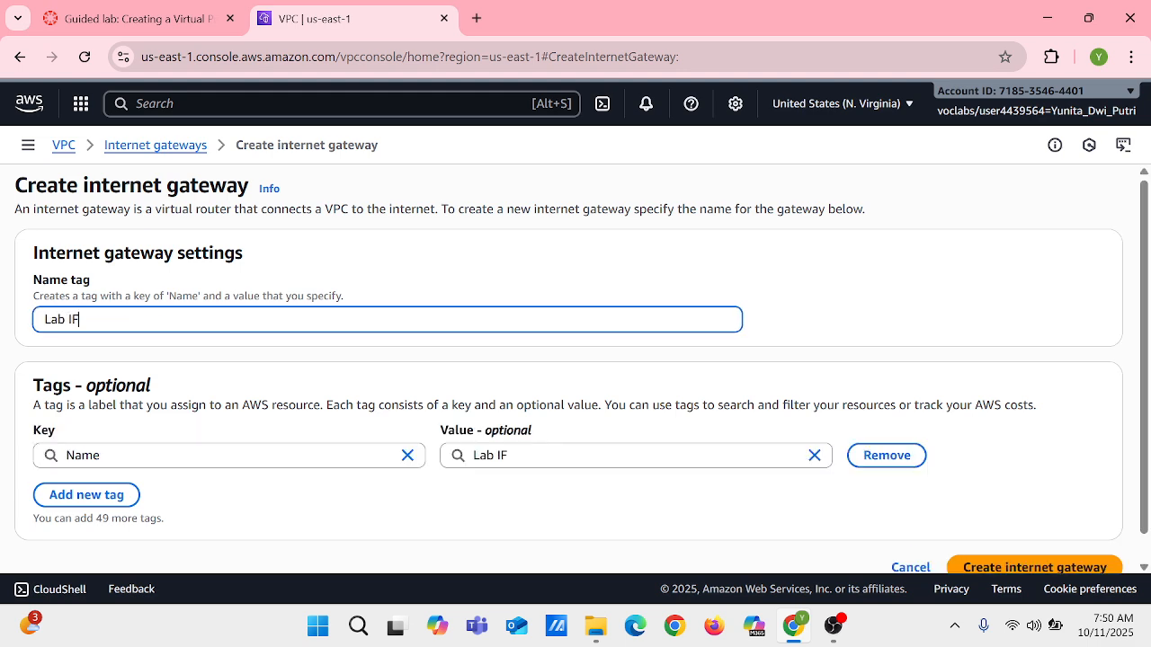
key(BackSpace)
text(GW)
click(1090, 568)
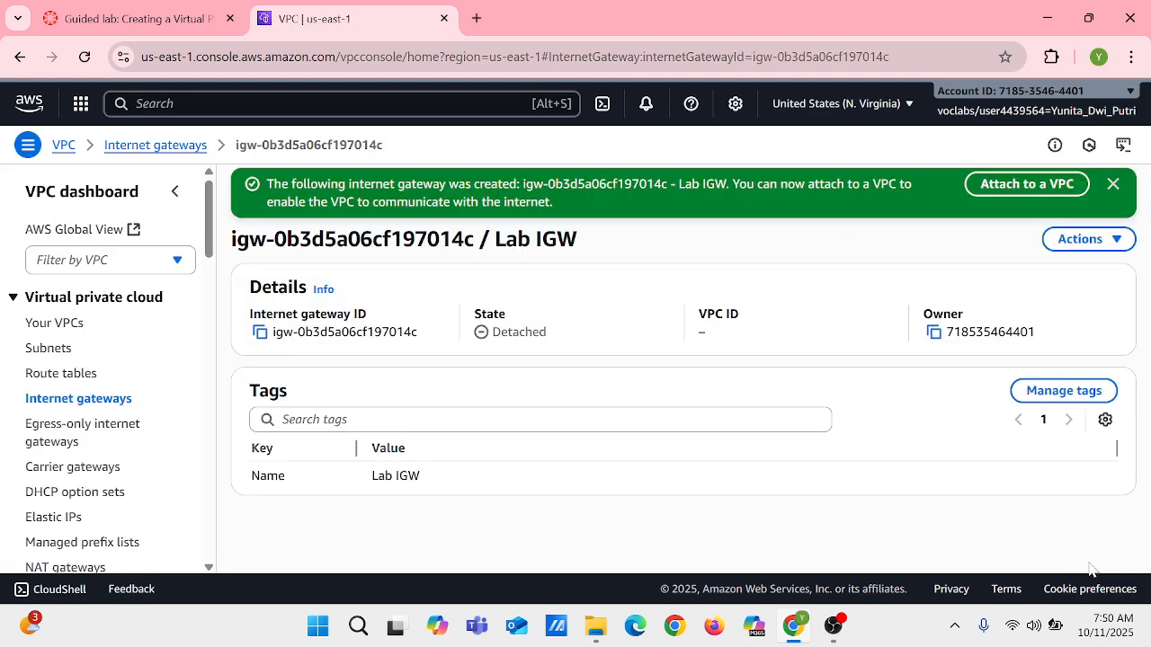
Attach the Lab IGW internet gateway to the Lab pvc VPC.
click(1064, 240)
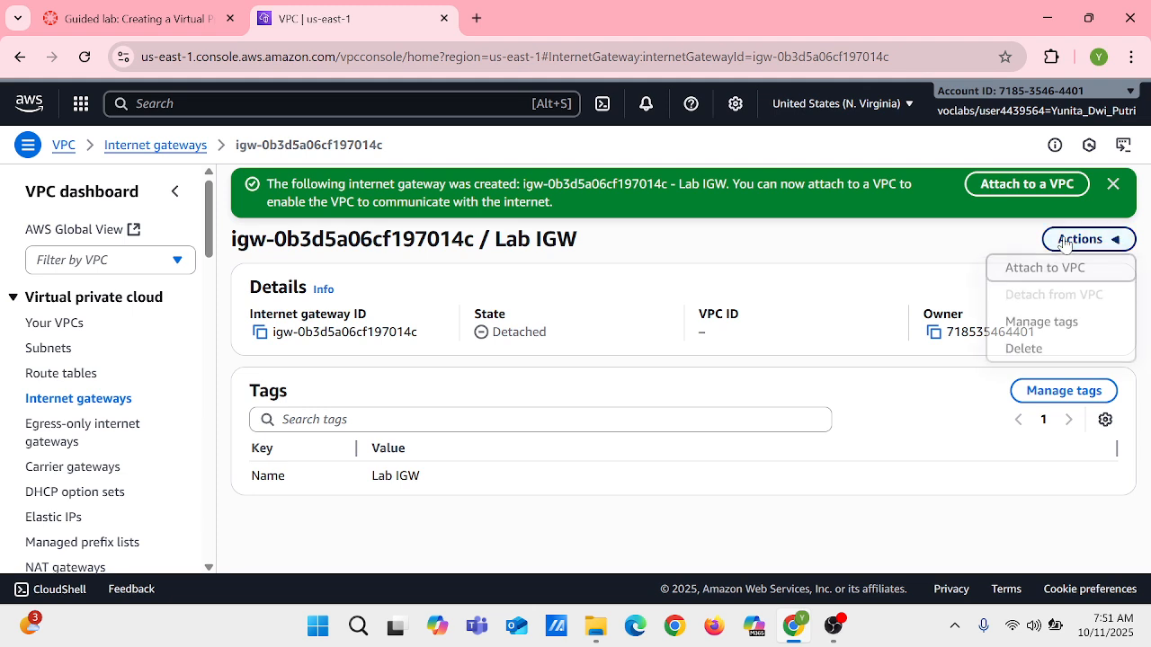
click(1042, 273)
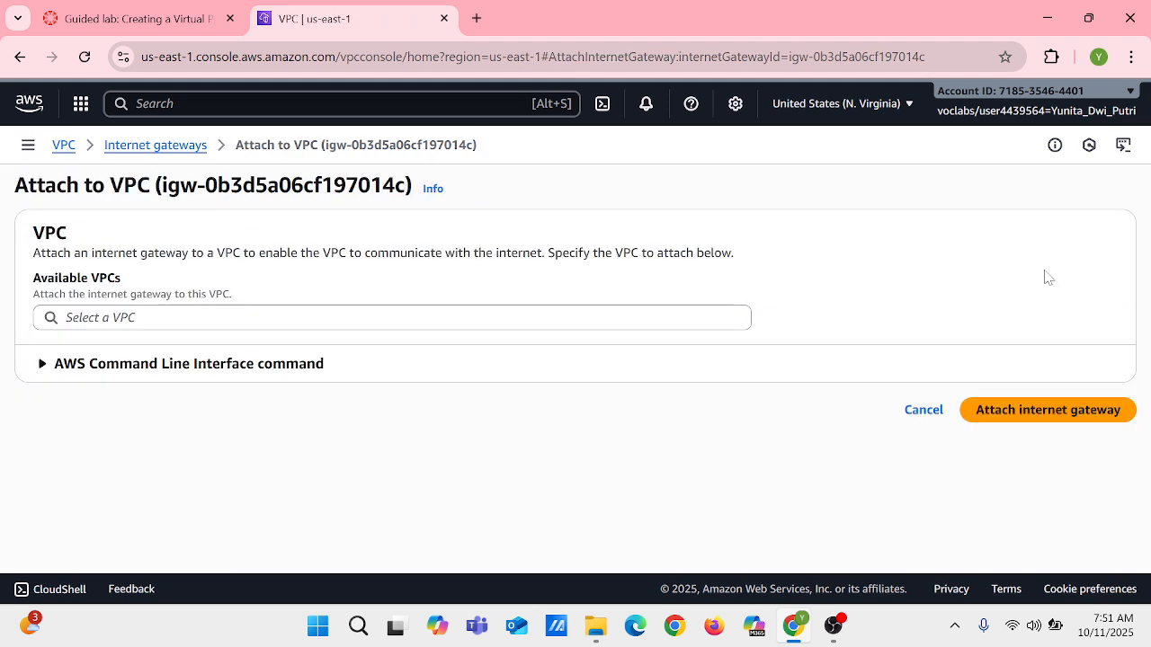
click(345, 367)
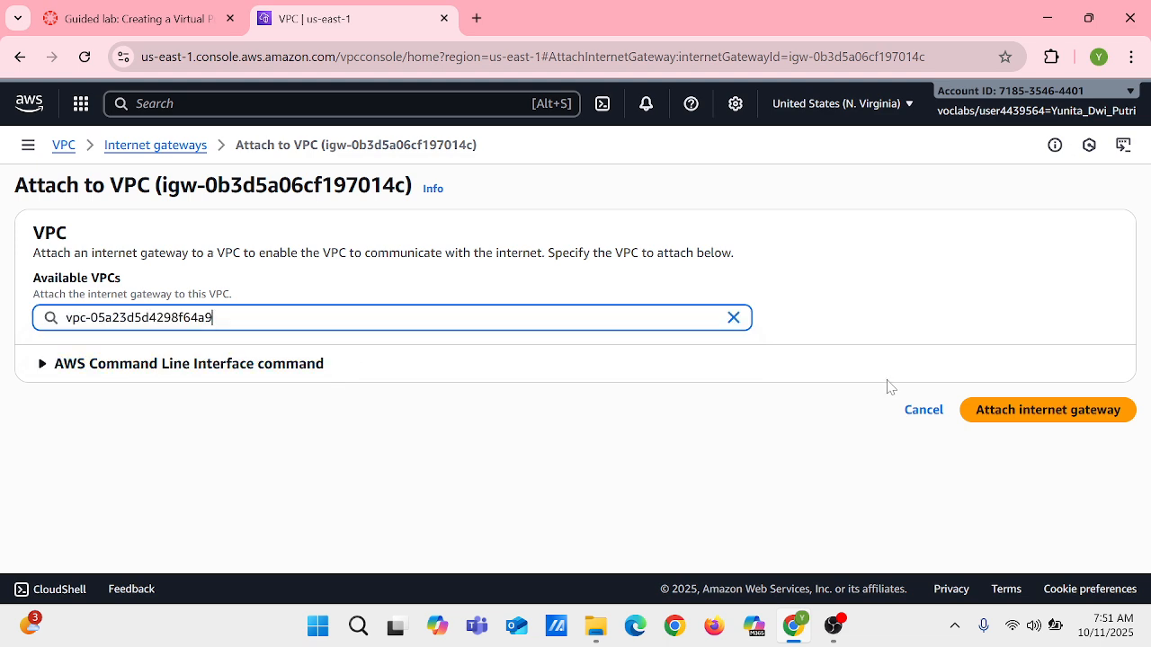
click(1019, 413)
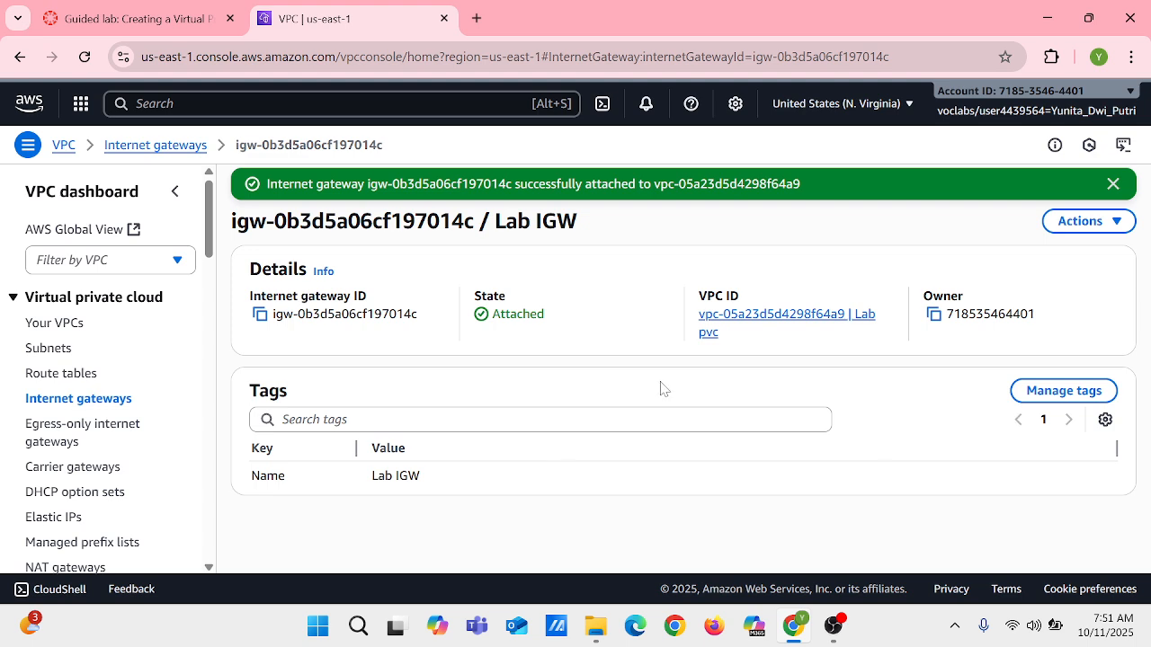
Refresh the route tables list, name the Lab pvc VPC's main route table "Private Route Table" and show its routes.
click(65, 376)
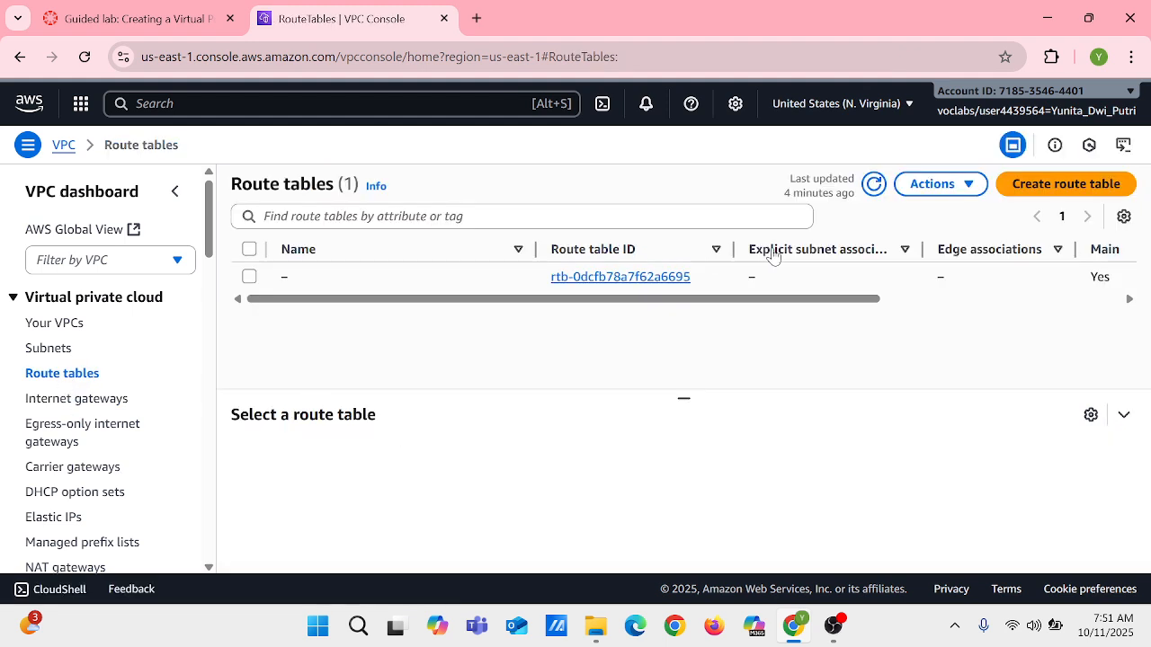
click(873, 184)
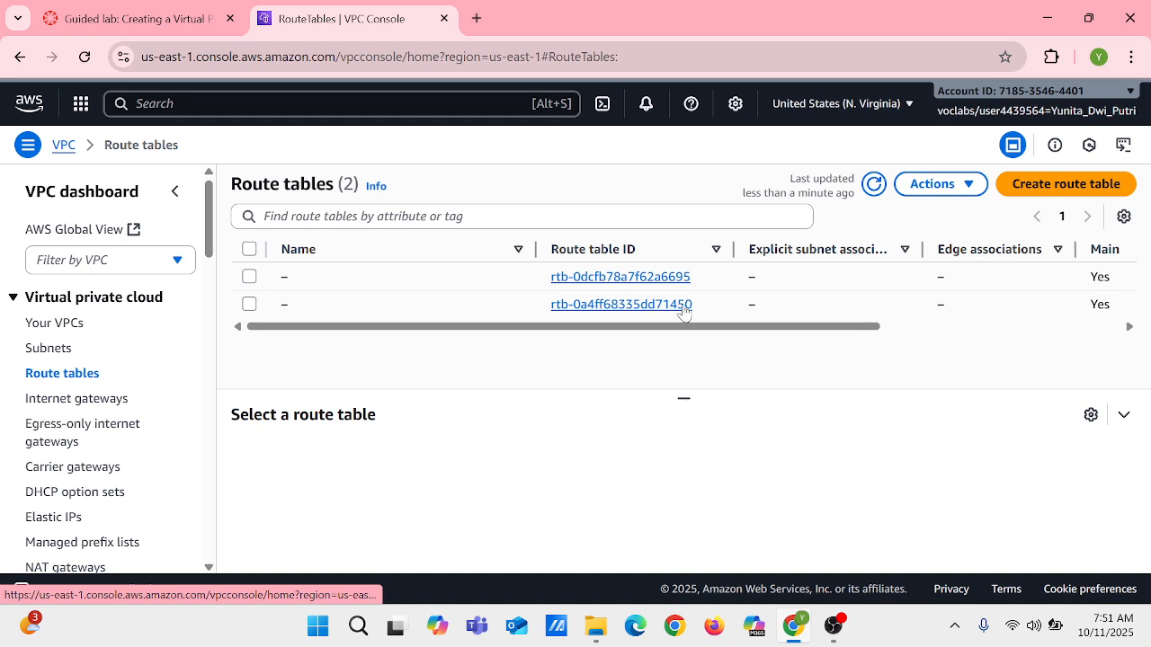
scroll(680, 311, right, 5)
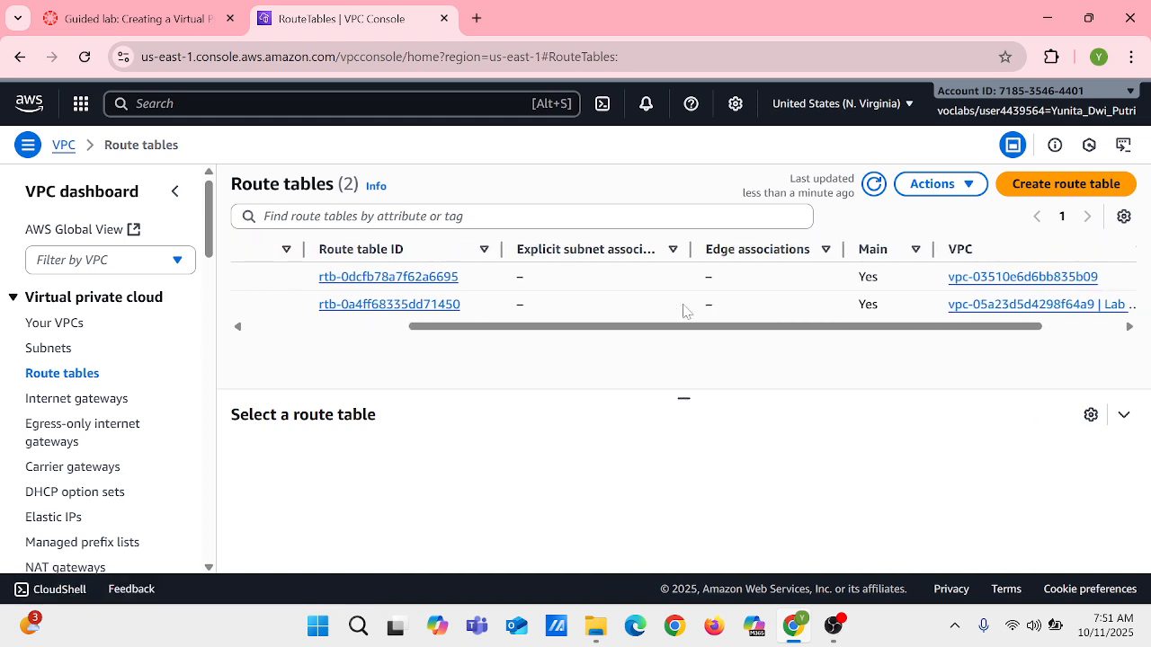
scroll(683, 310, left, 5)
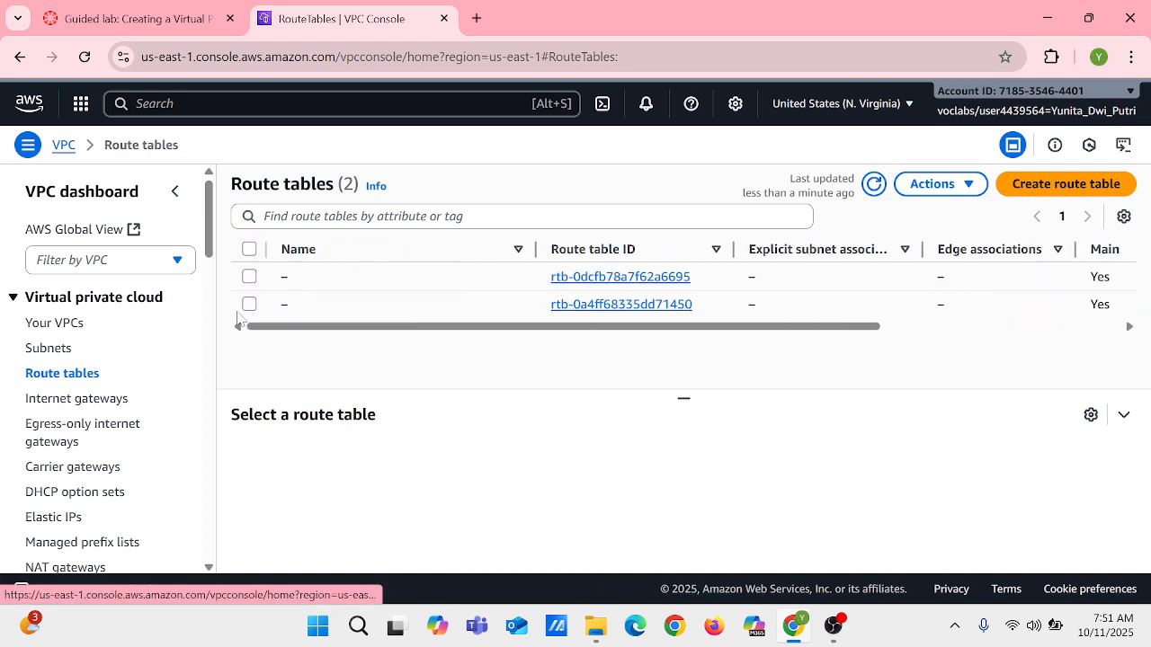
click(295, 307)
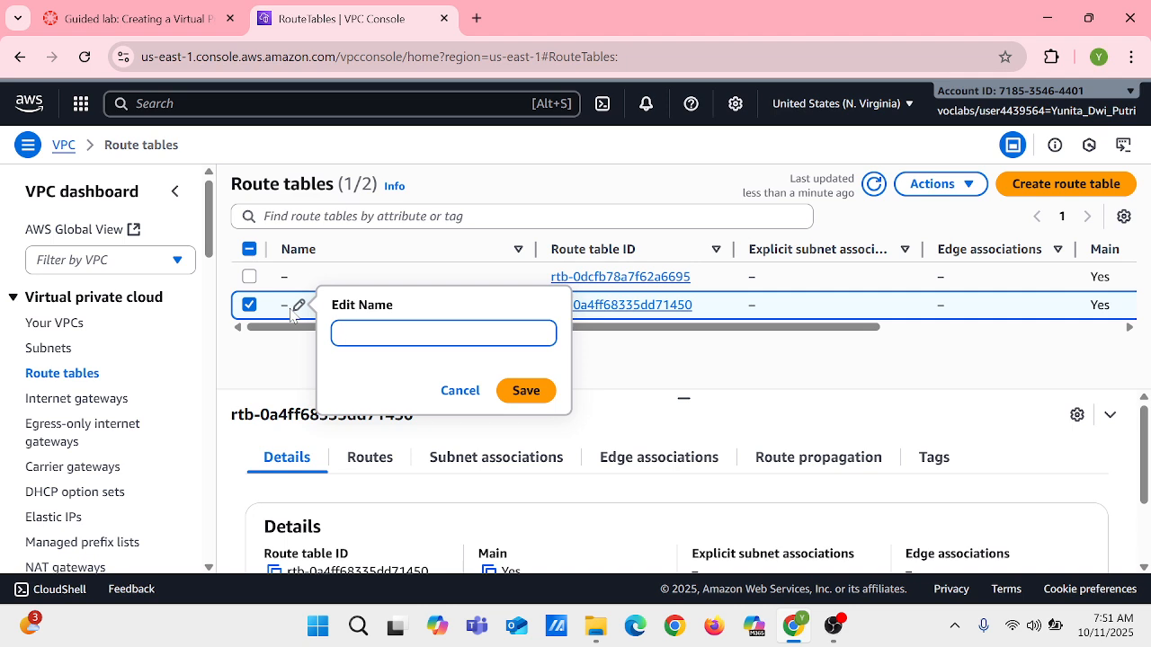
text(Private )
text(Route )
text(Tabe)
text(le)
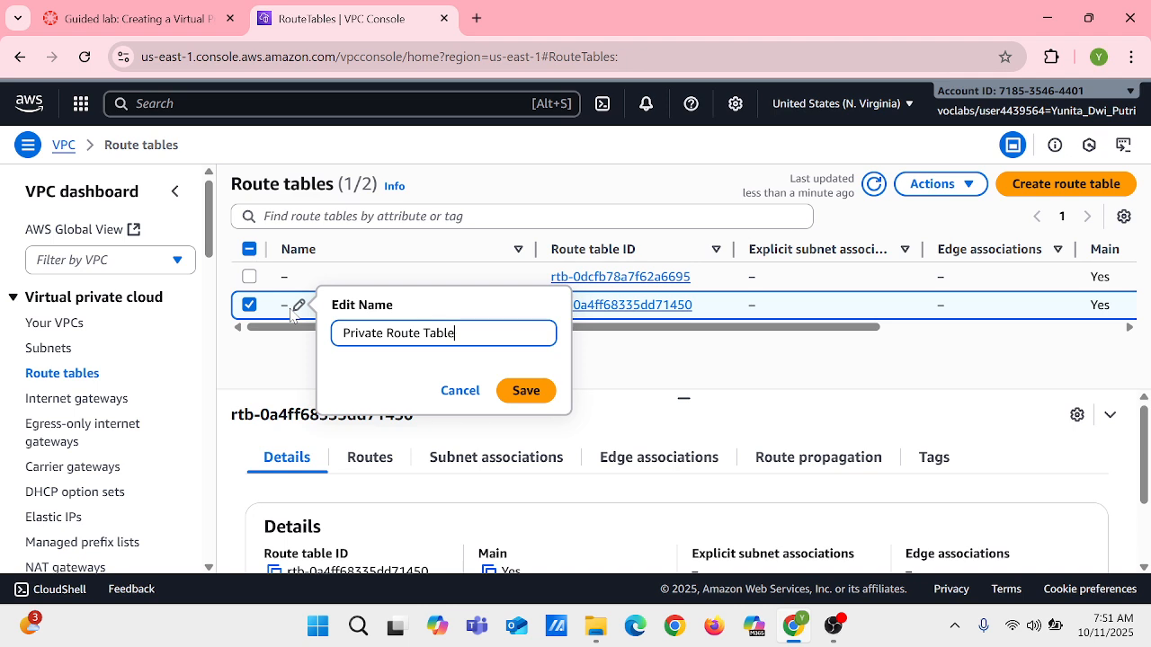
click(533, 398)
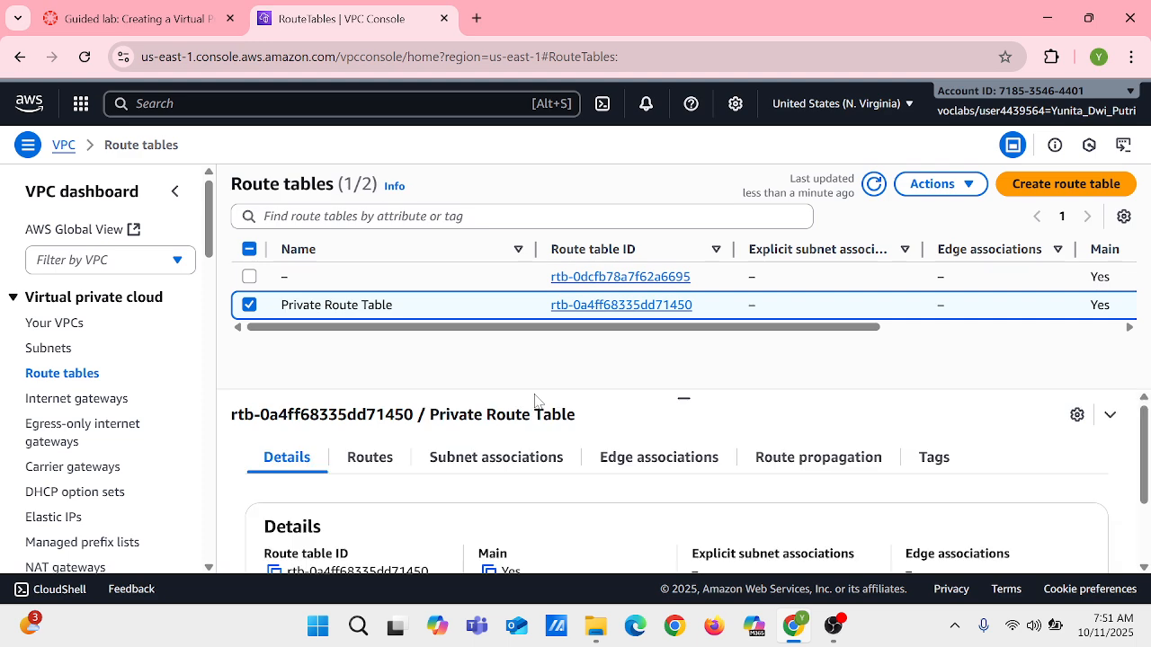
click(382, 457)
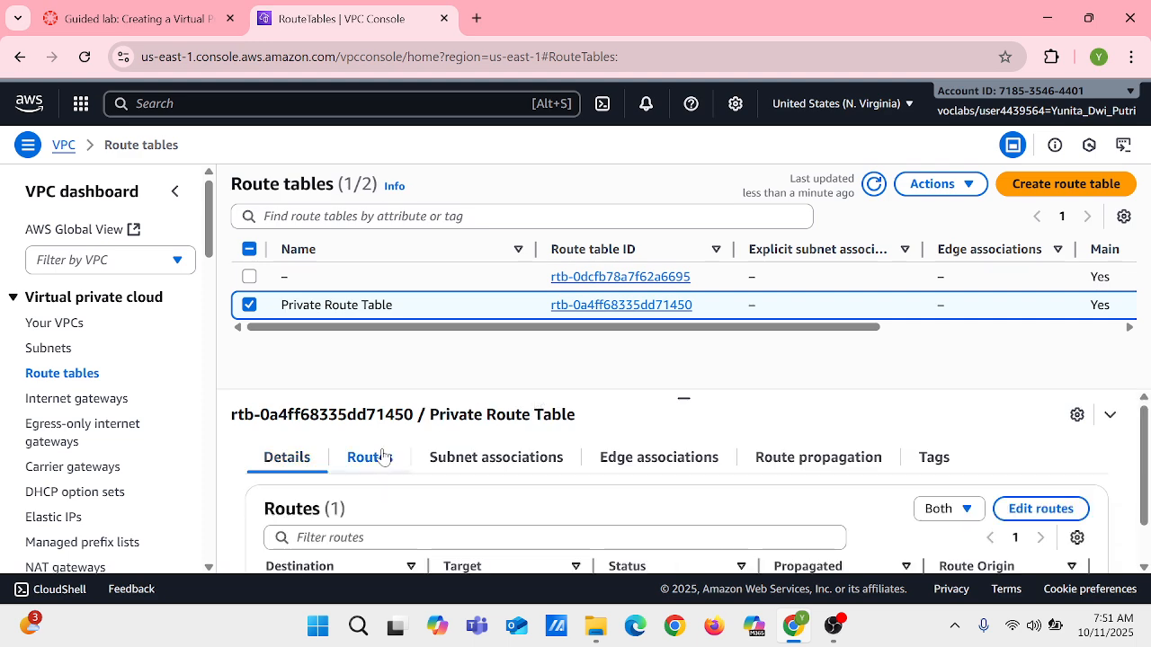
scroll(573, 483, down, 1)
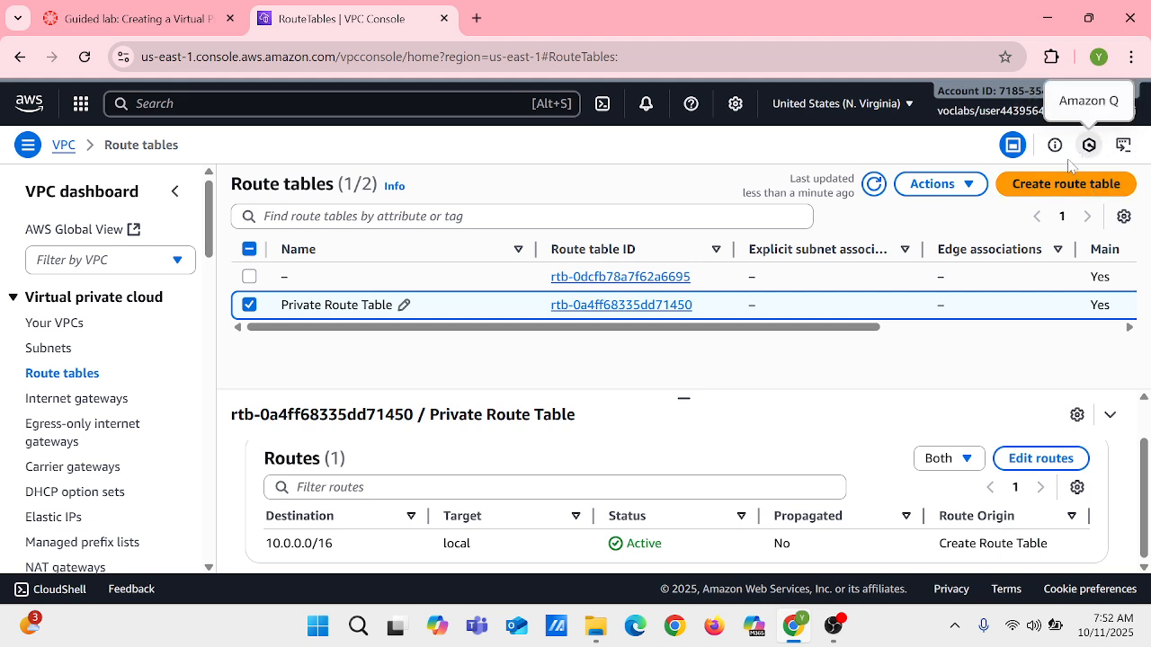
Create a route table named "Public Route Table" in the Lab pvc VPC.
click(1056, 186)
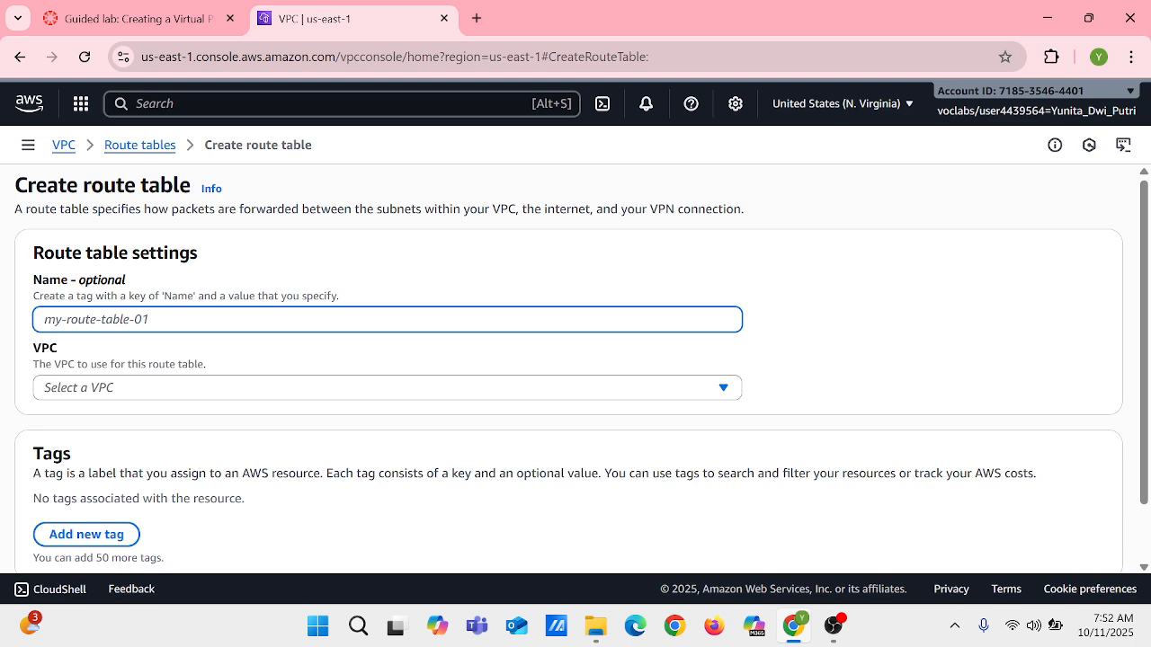
text(Pun)
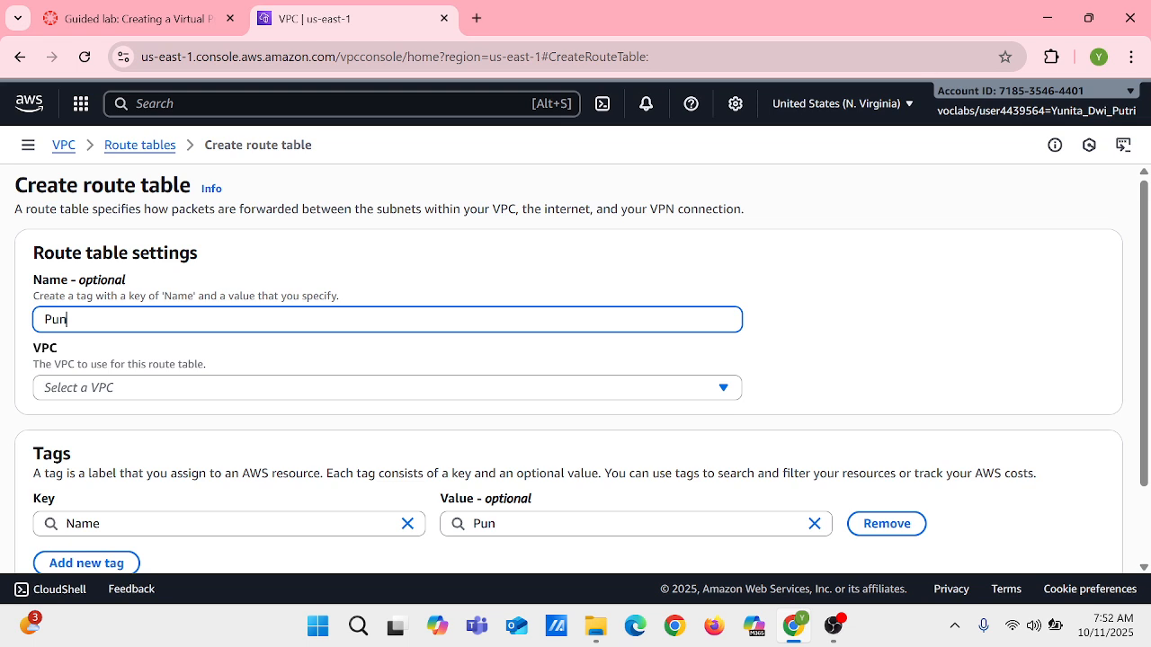
key(BackSpace)
text(bli)
text(c r)
text(Route)
text( Table)
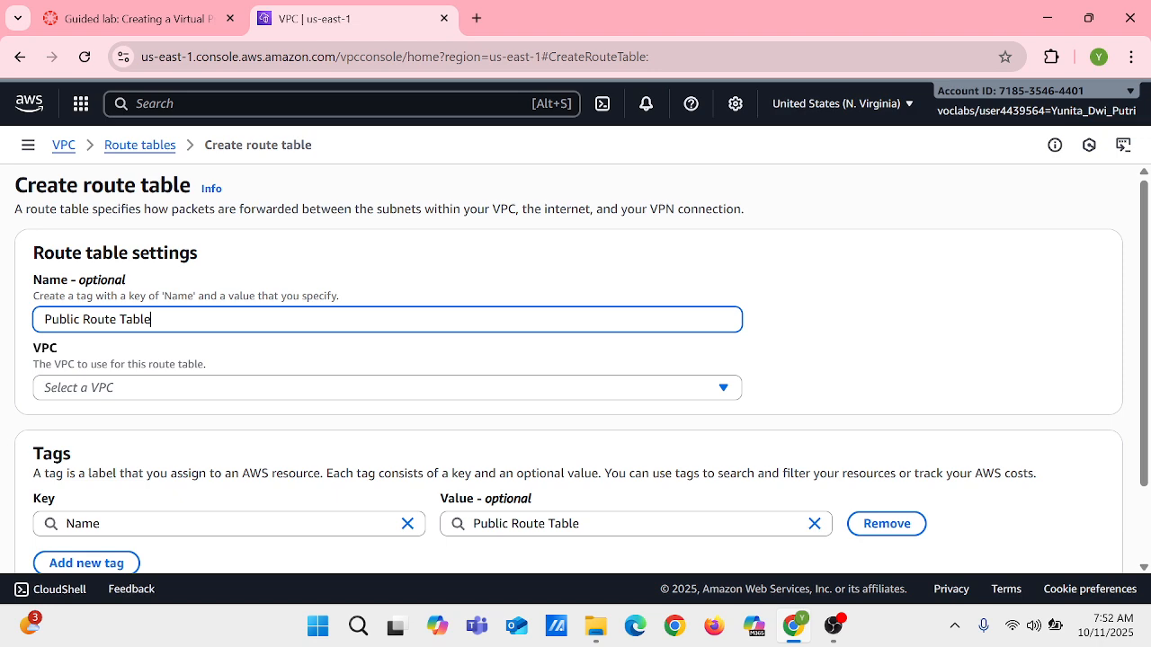
click(460, 389)
click(411, 473)
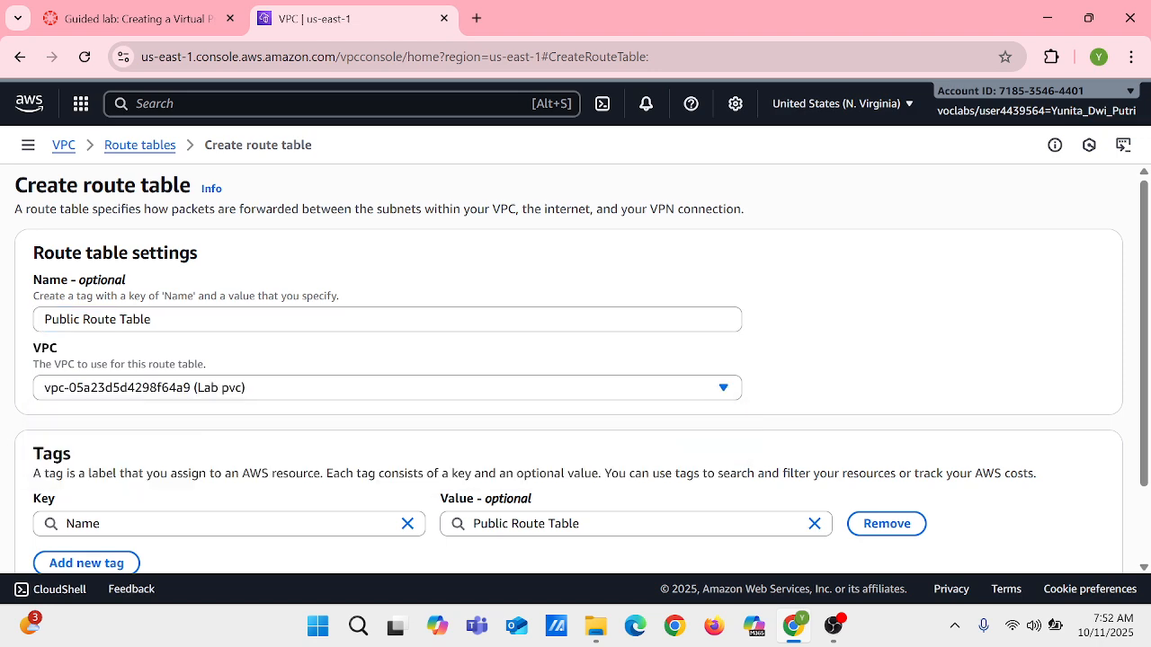
scroll(413, 472, down, 1)
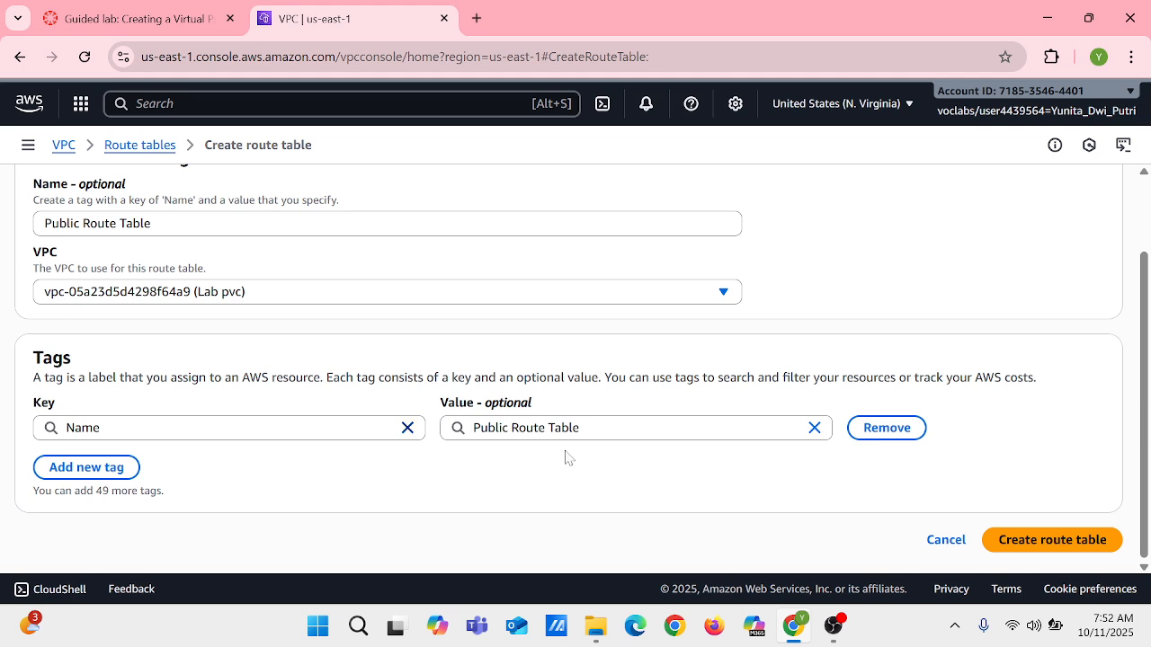
click(1048, 546)
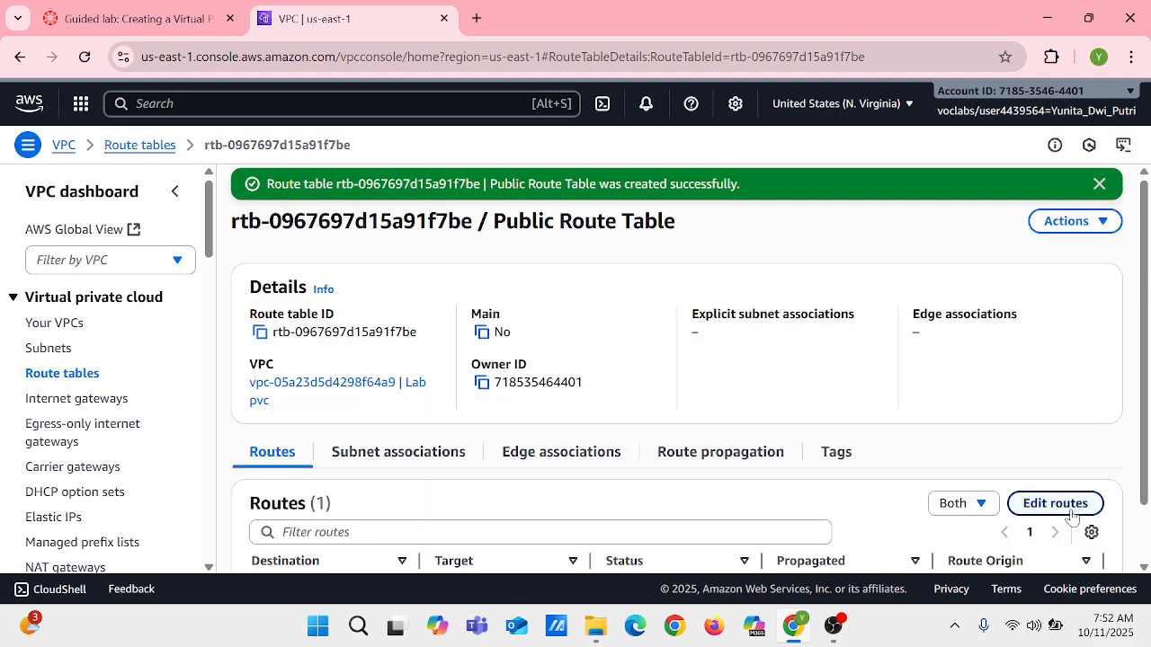
Add a route to the Public Route Table with destination 0.0.0.0/0 targeting the Lab IGW internet gateway, and save it.
click(1068, 505)
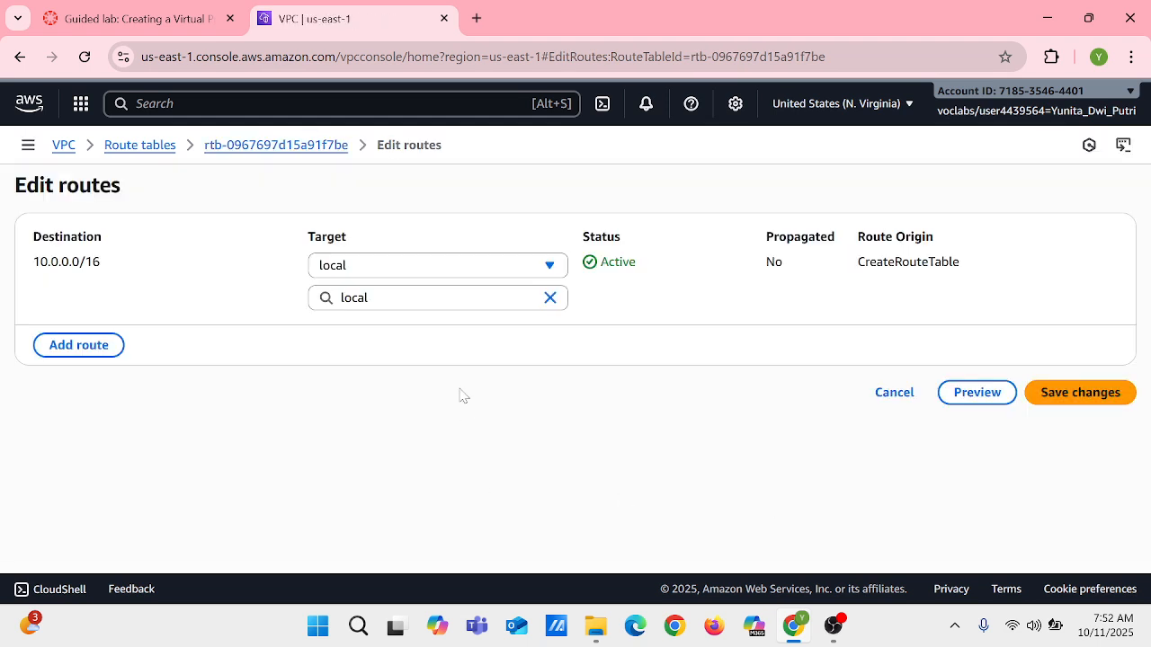
click(103, 348)
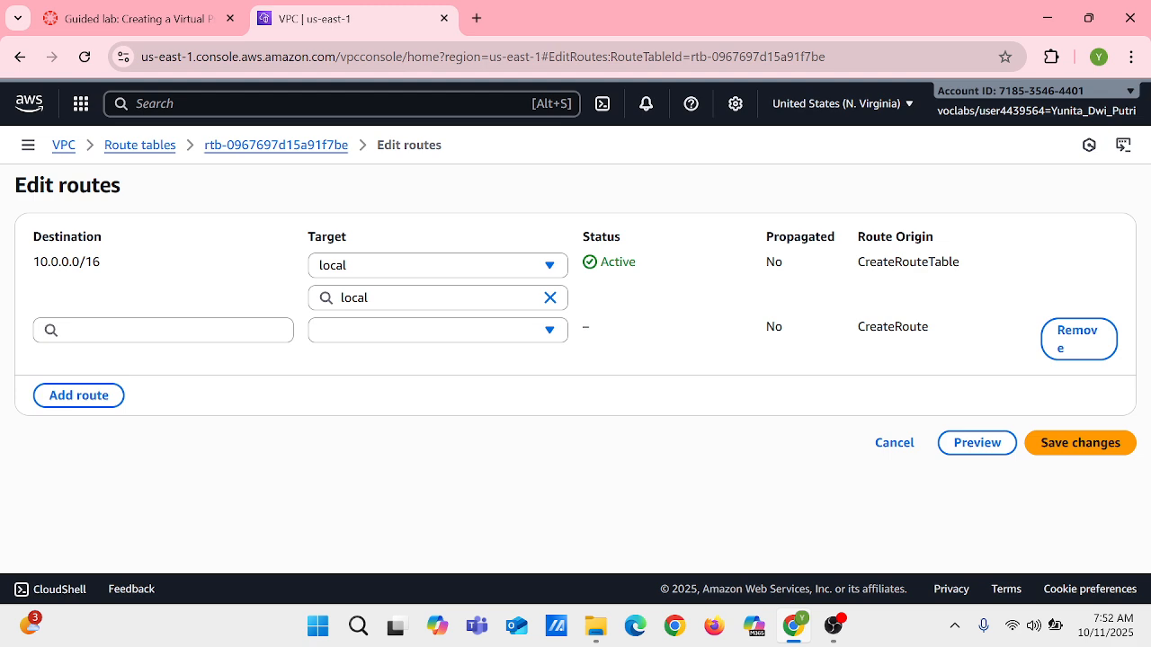
click(144, 331)
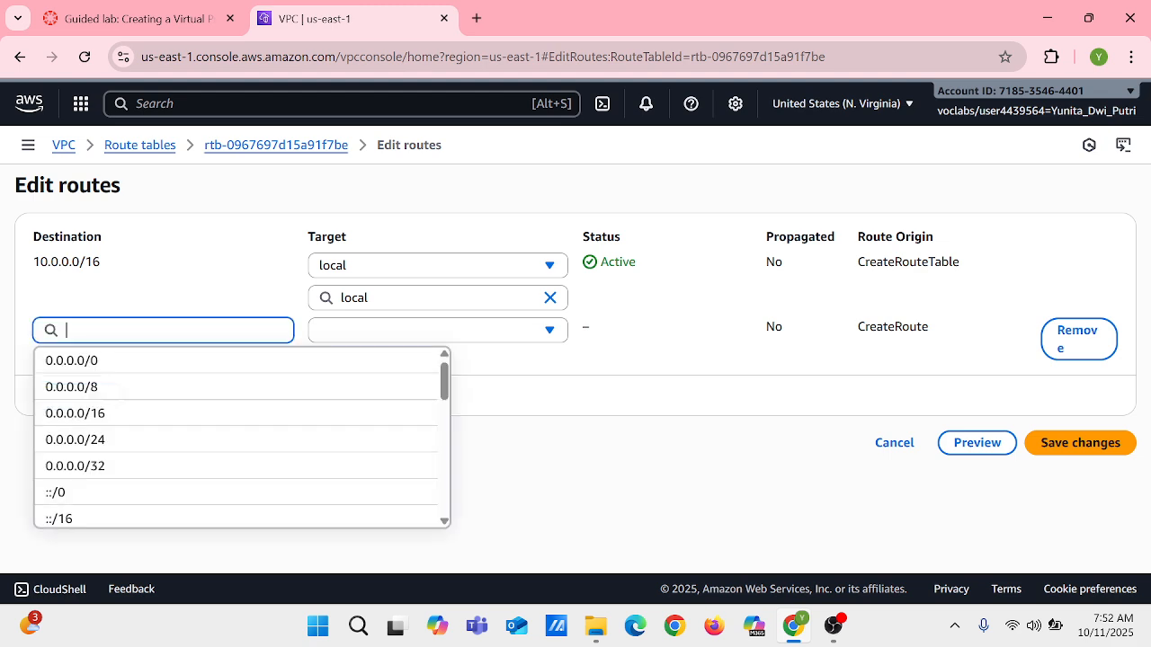
click(193, 364)
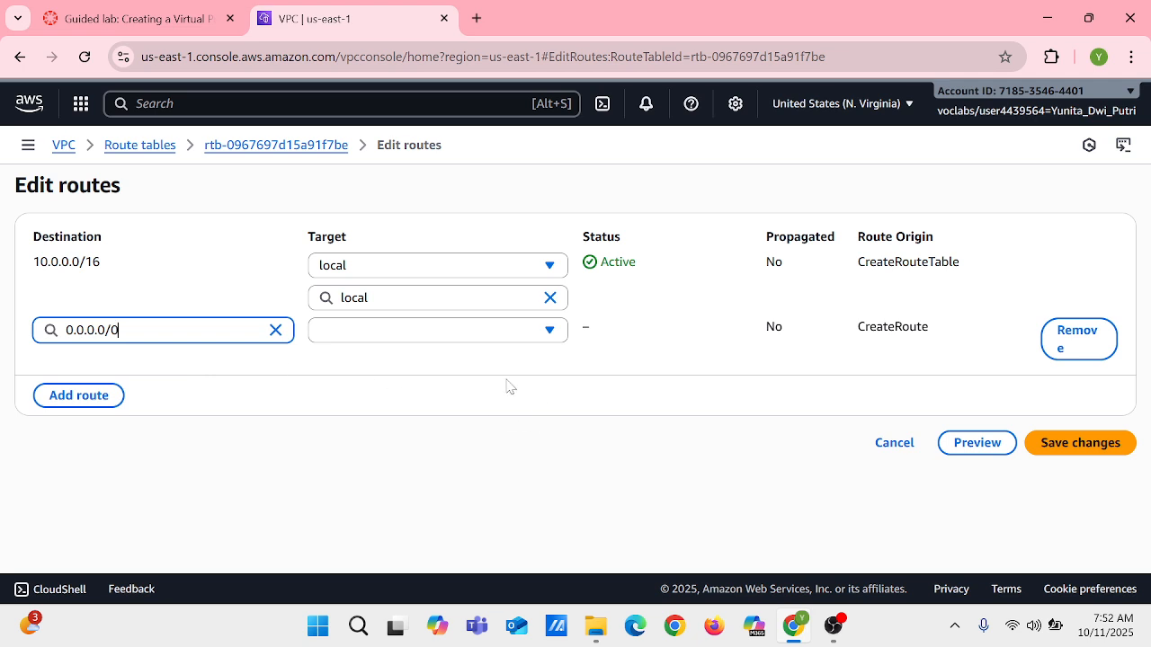
click(464, 331)
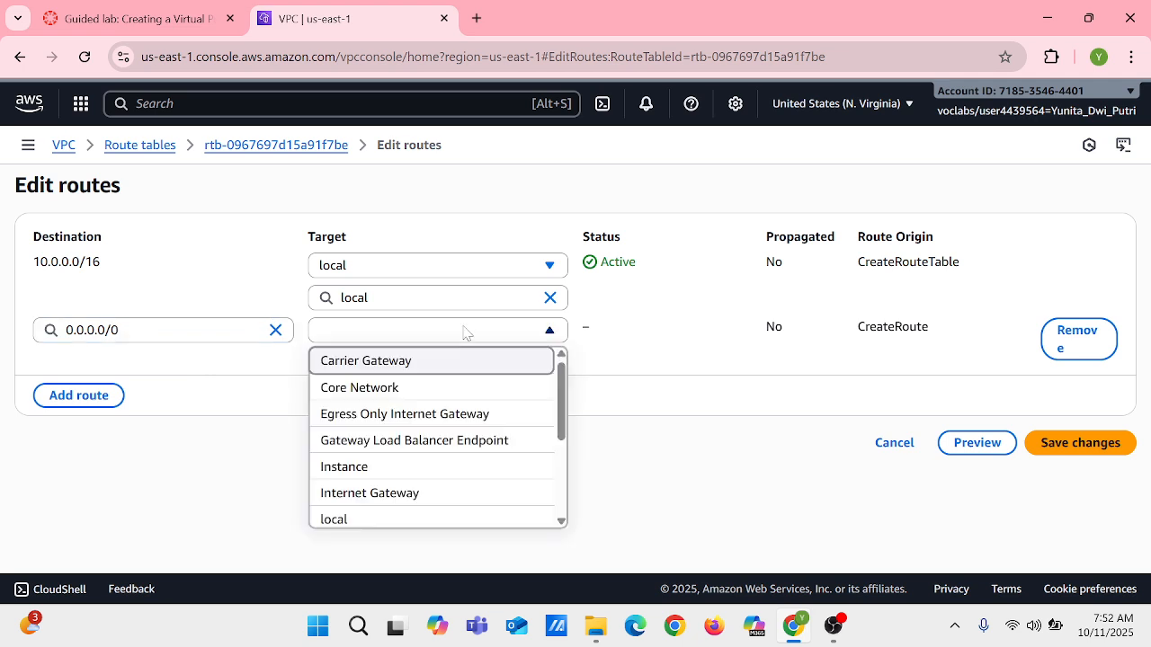
click(406, 493)
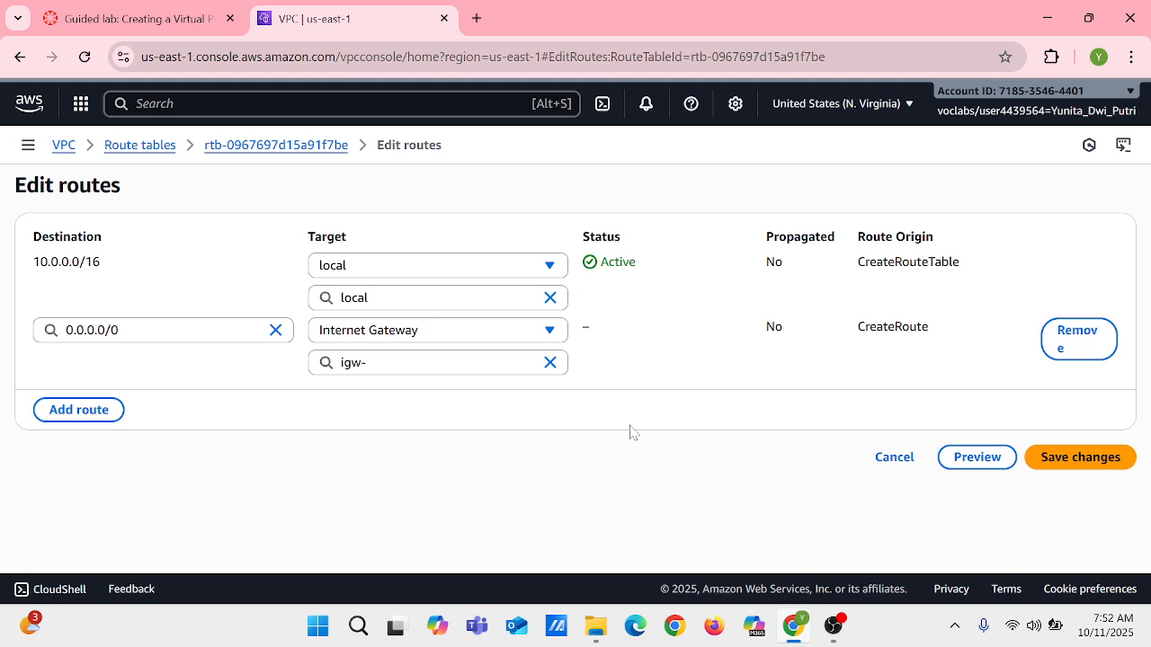
click(472, 362)
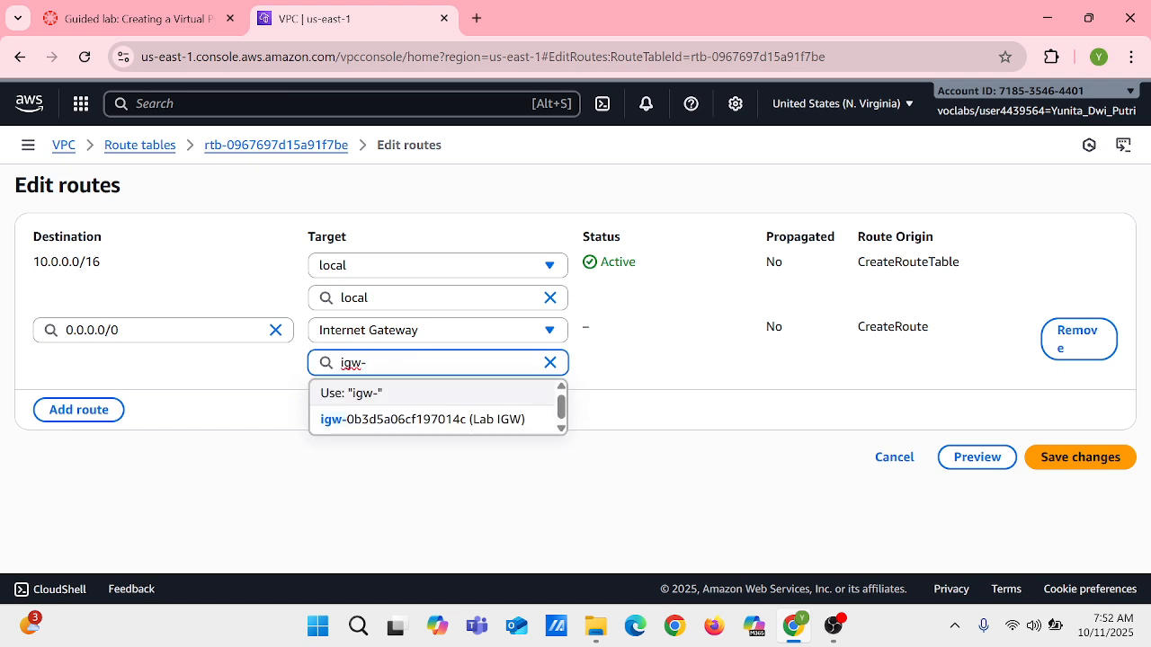
click(631, 460)
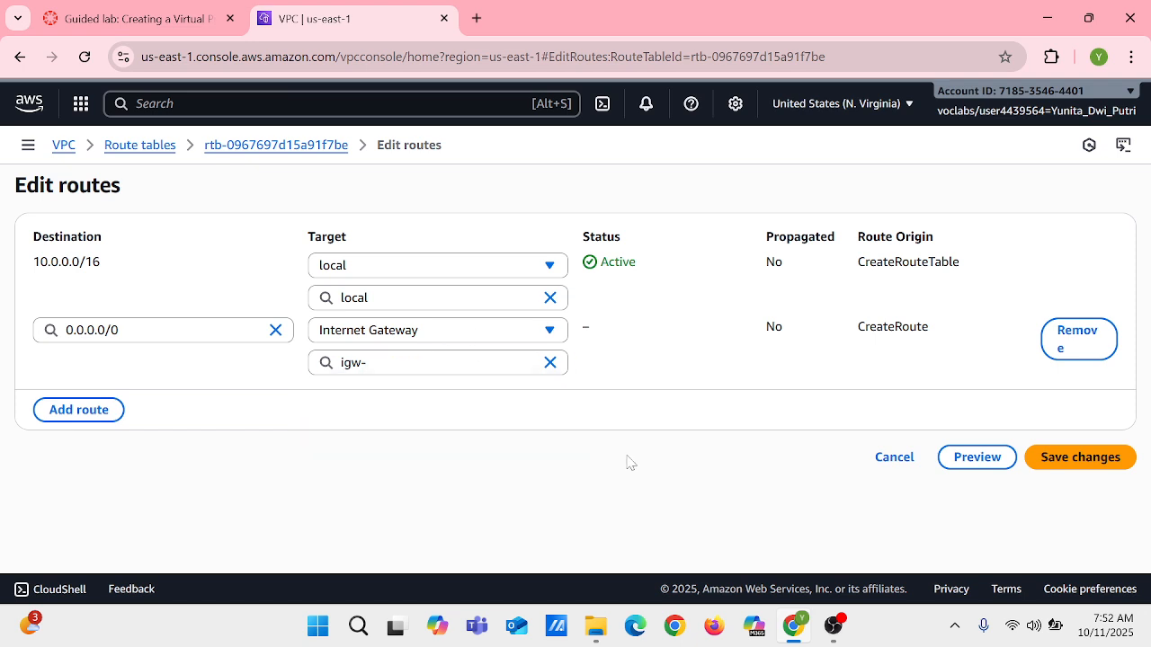
click(423, 329)
click(413, 495)
click(405, 362)
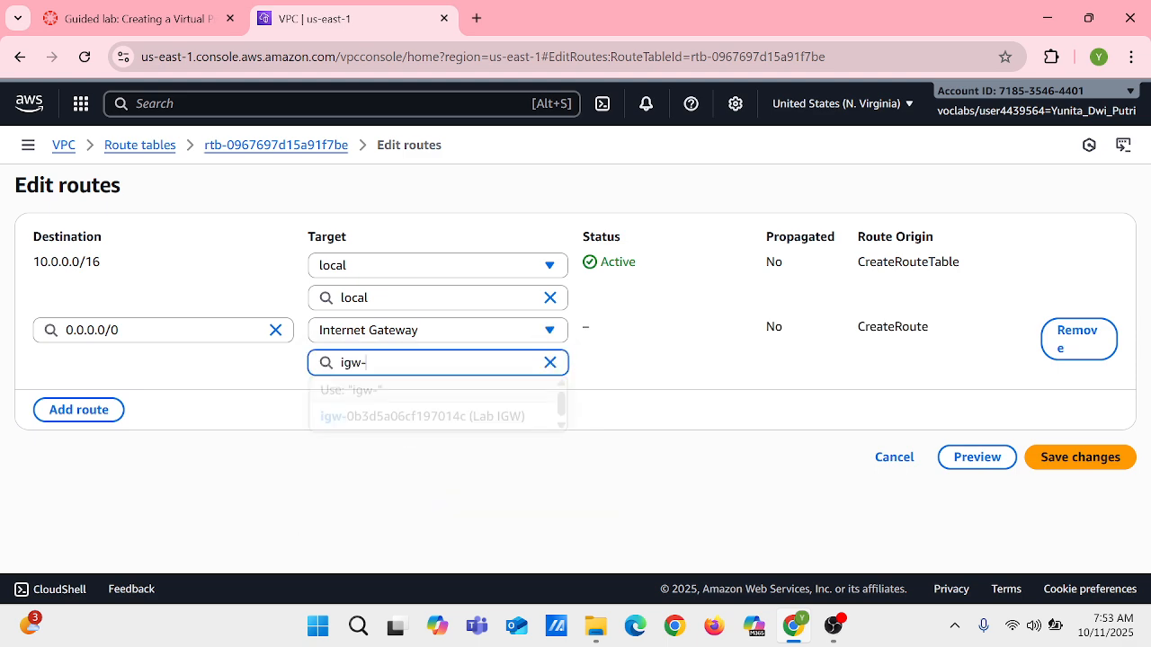
click(413, 420)
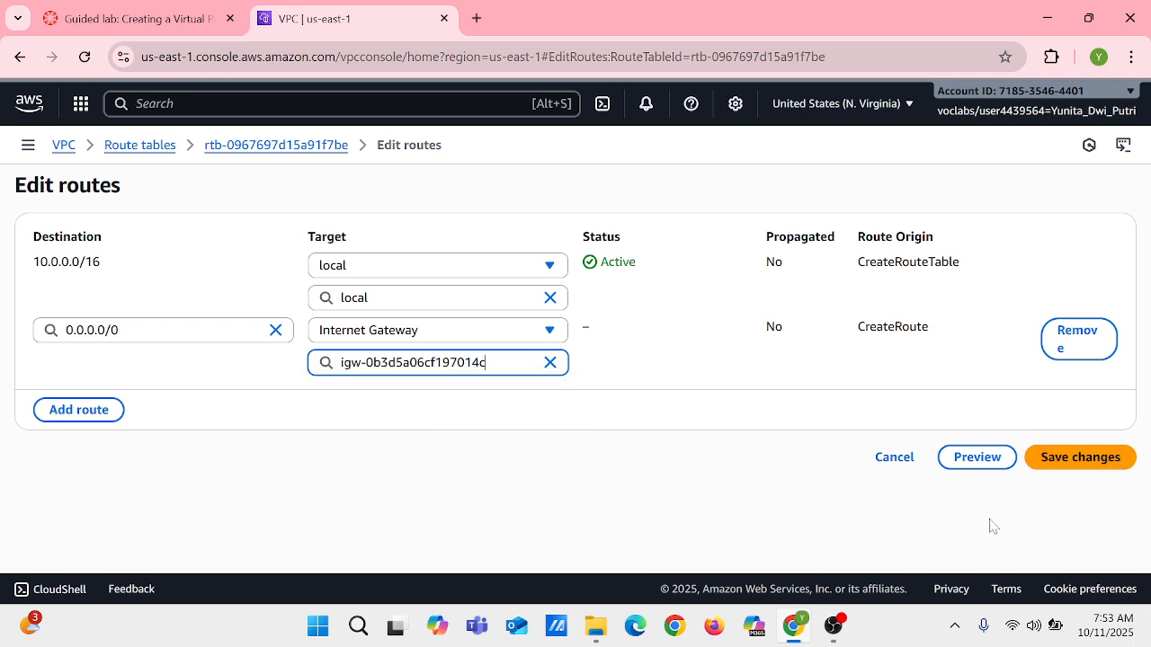
click(1052, 458)
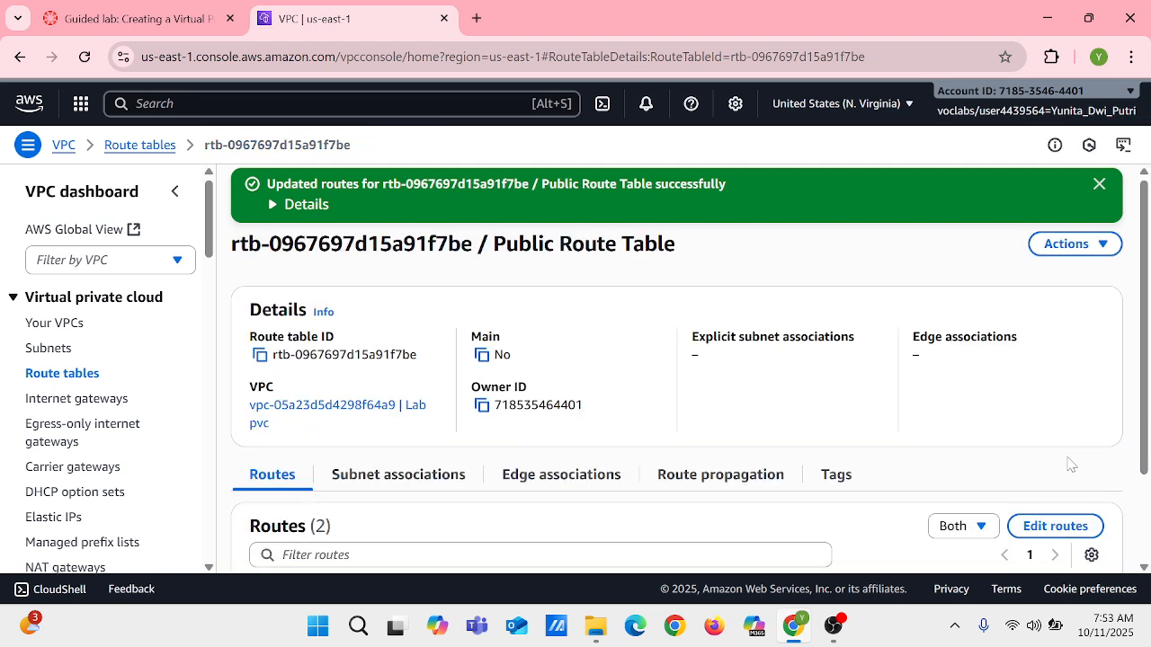
Associate the Public Subnet with the Public Route Table and save the association.
click(459, 474)
scroll(817, 455, down, 2)
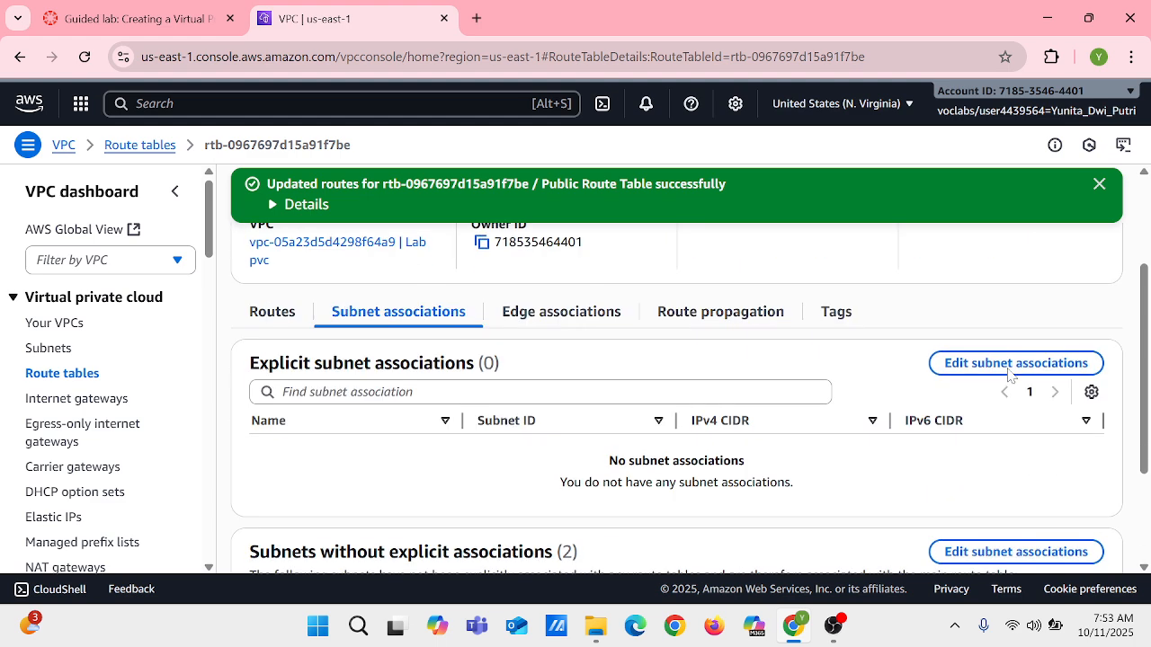
click(1022, 362)
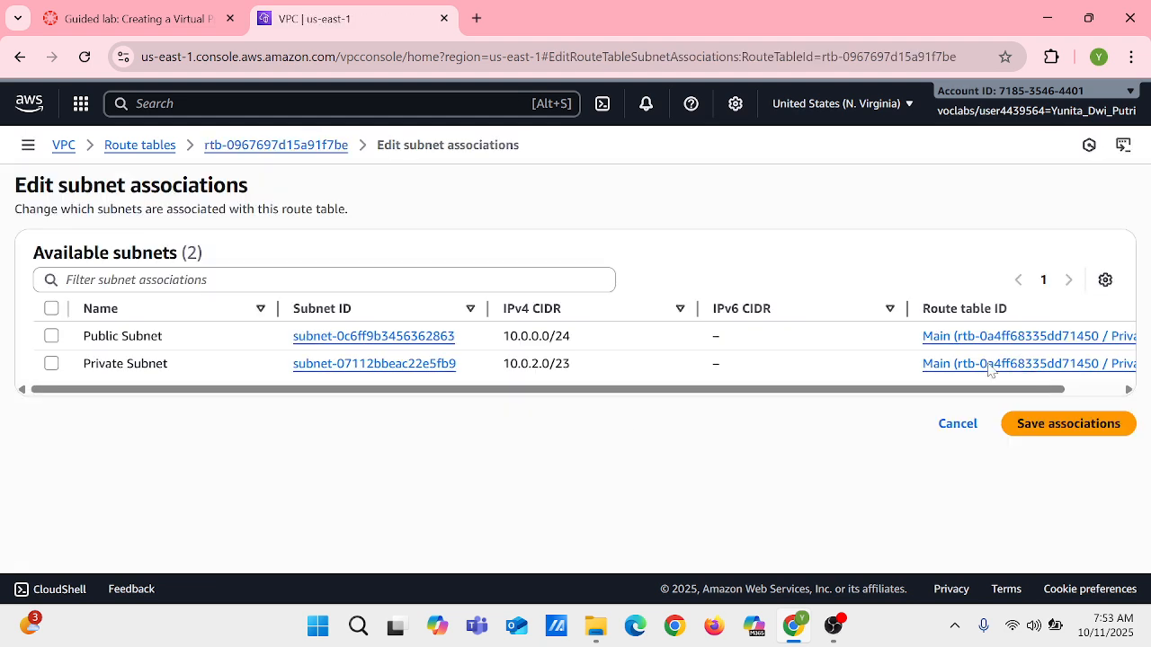
click(51, 335)
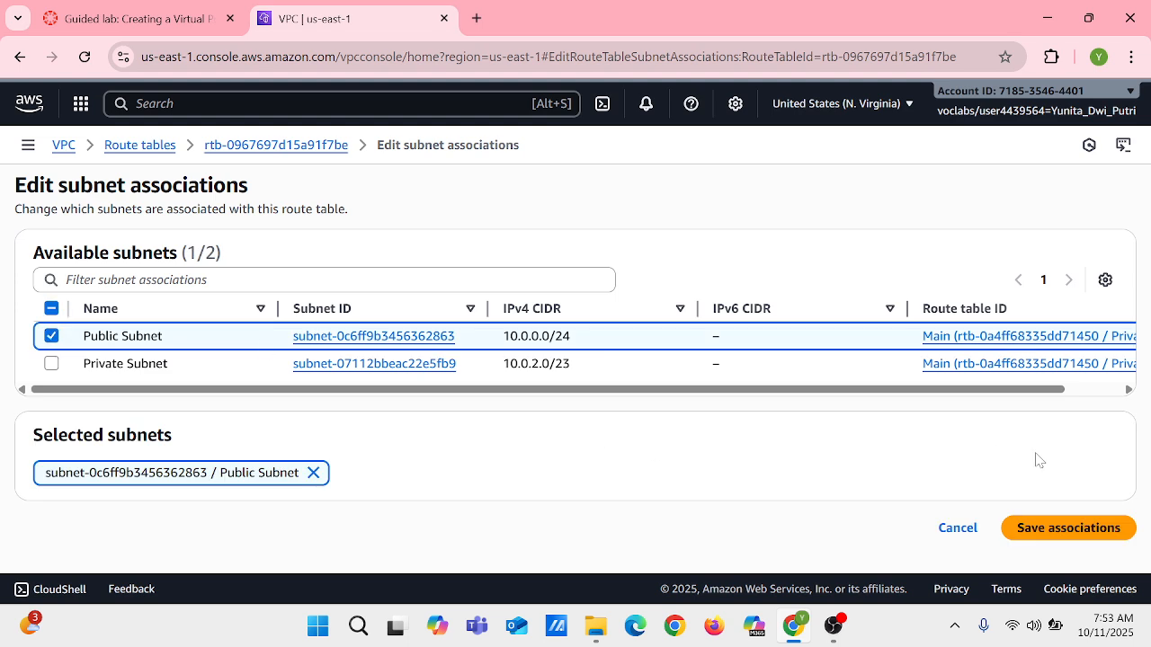
click(1062, 530)
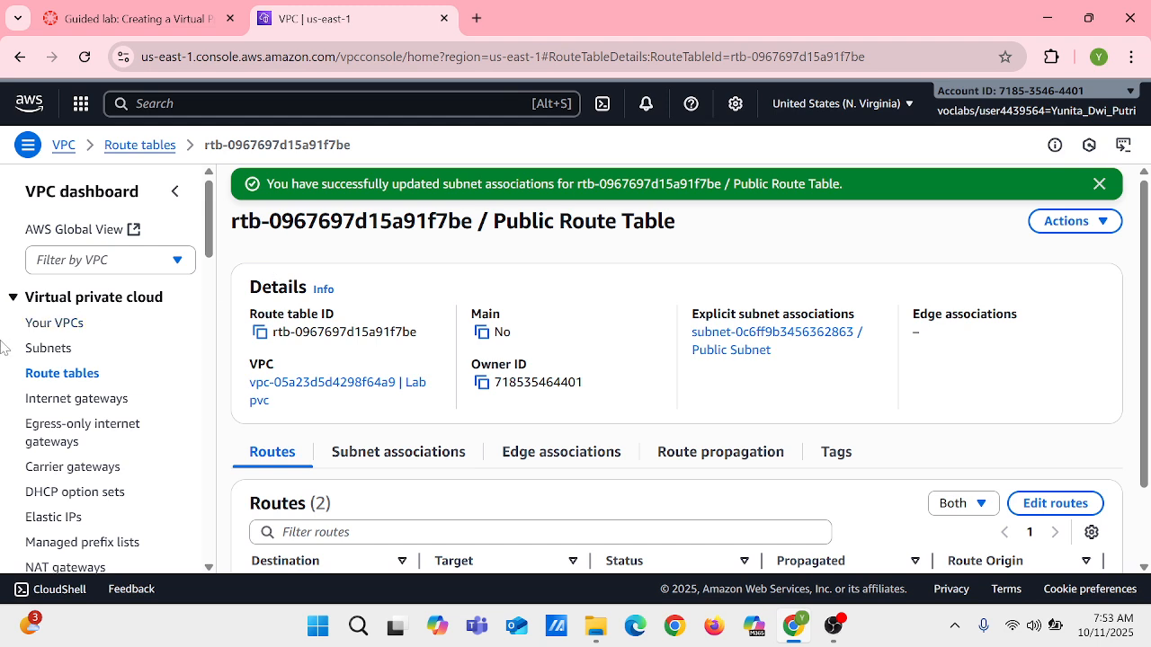
Start creating a security group in the VPC console and name it "App-SG".
scroll(115, 465, down, 3)
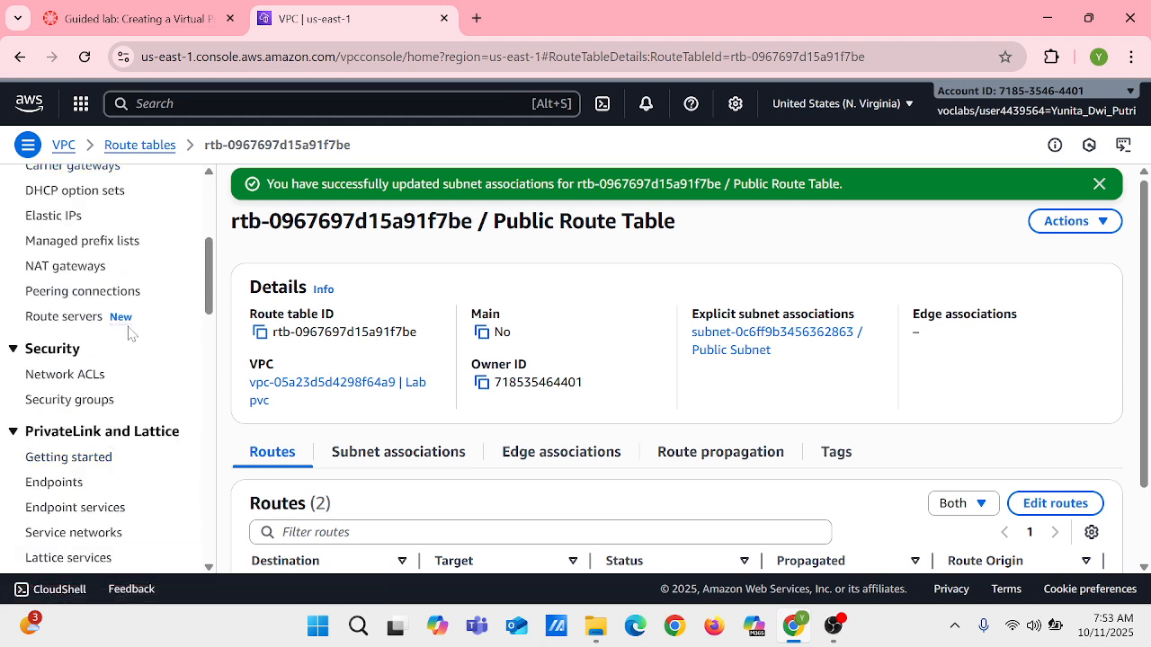
click(91, 401)
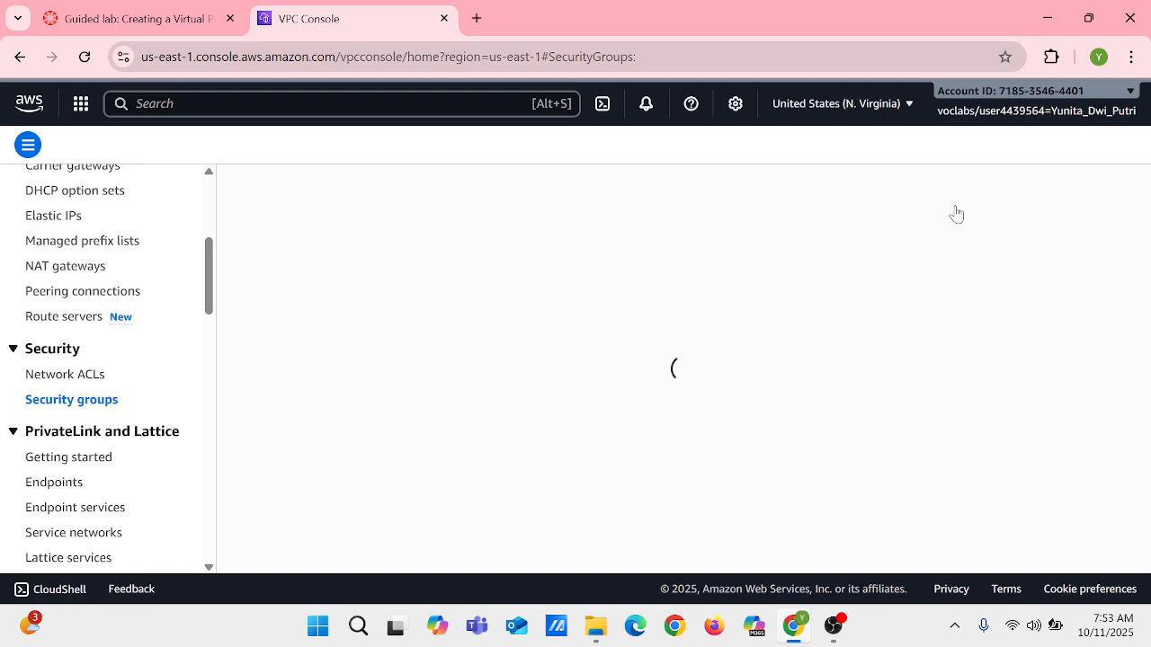
click(1065, 183)
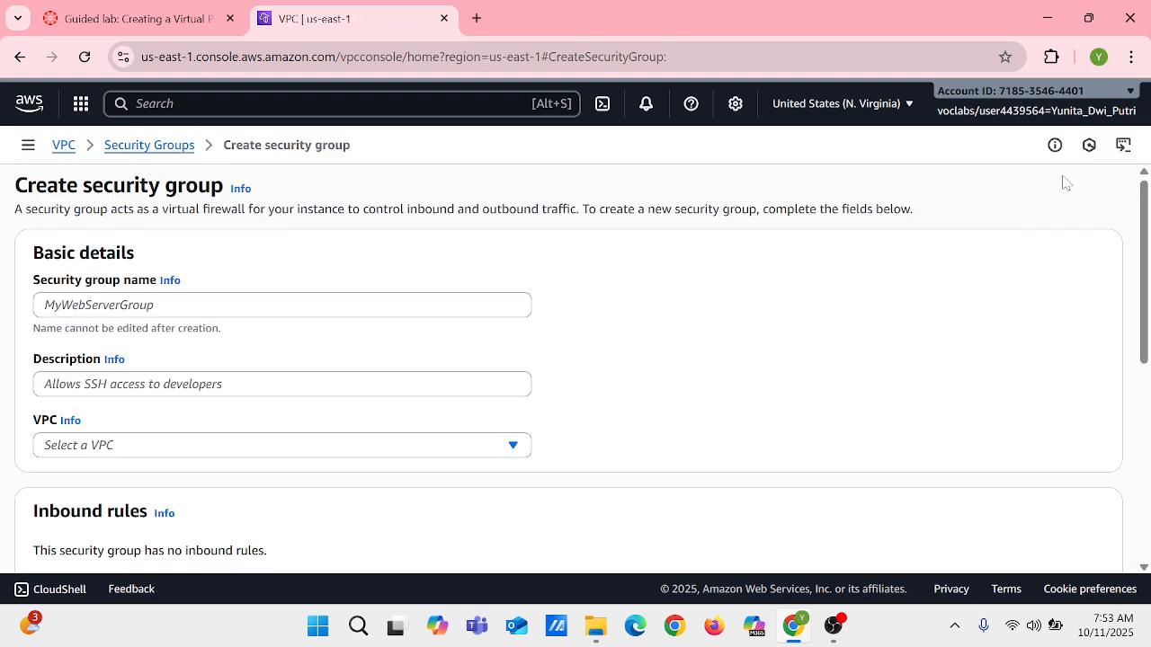
scroll(1066, 182, down, 4)
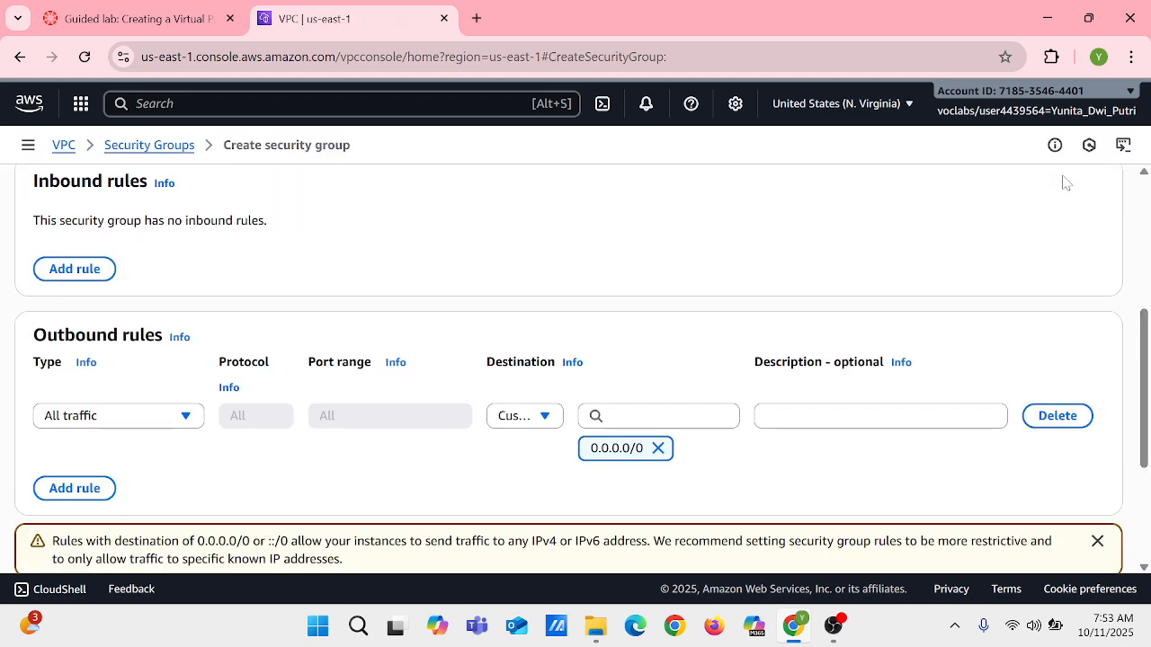
scroll(362, 338, up, 4)
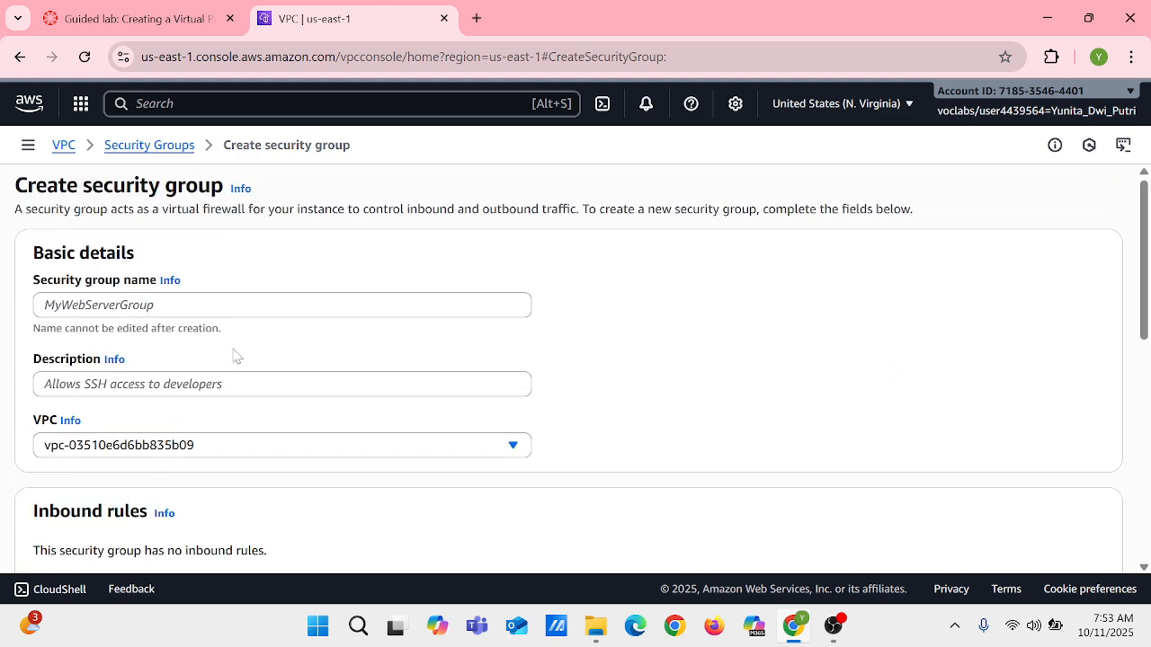
click(223, 308)
text(App)
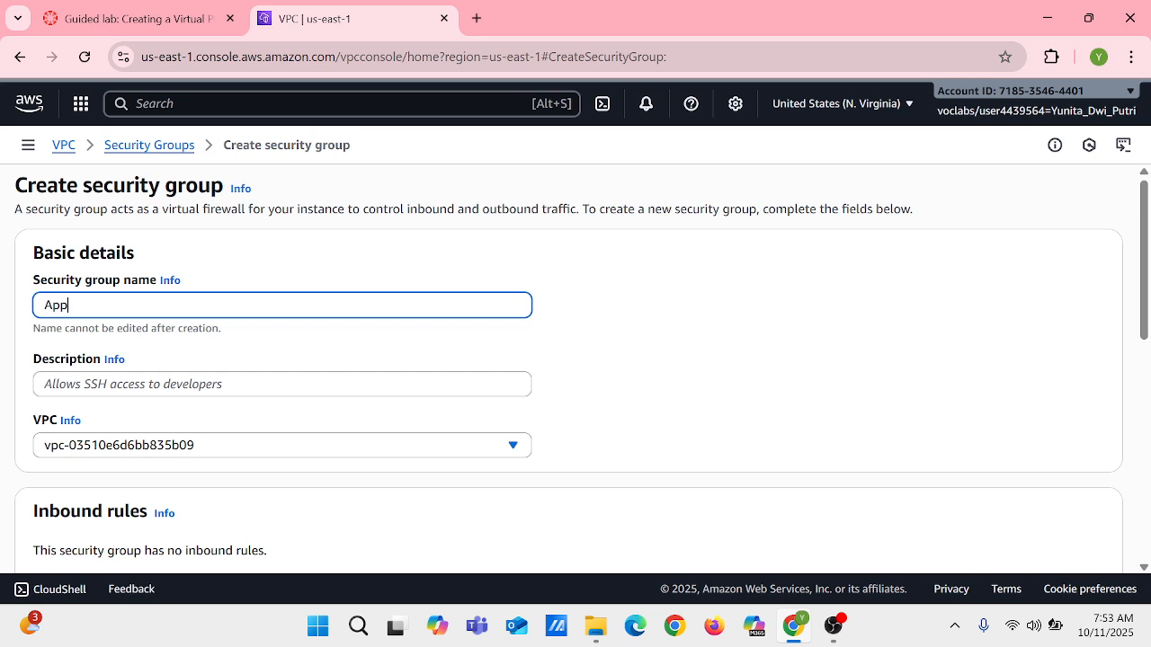
text(-SG)
Set the security group's description to "Allow HTTP traffic" and choose Lab pvc as its VPC.
click(127, 386)
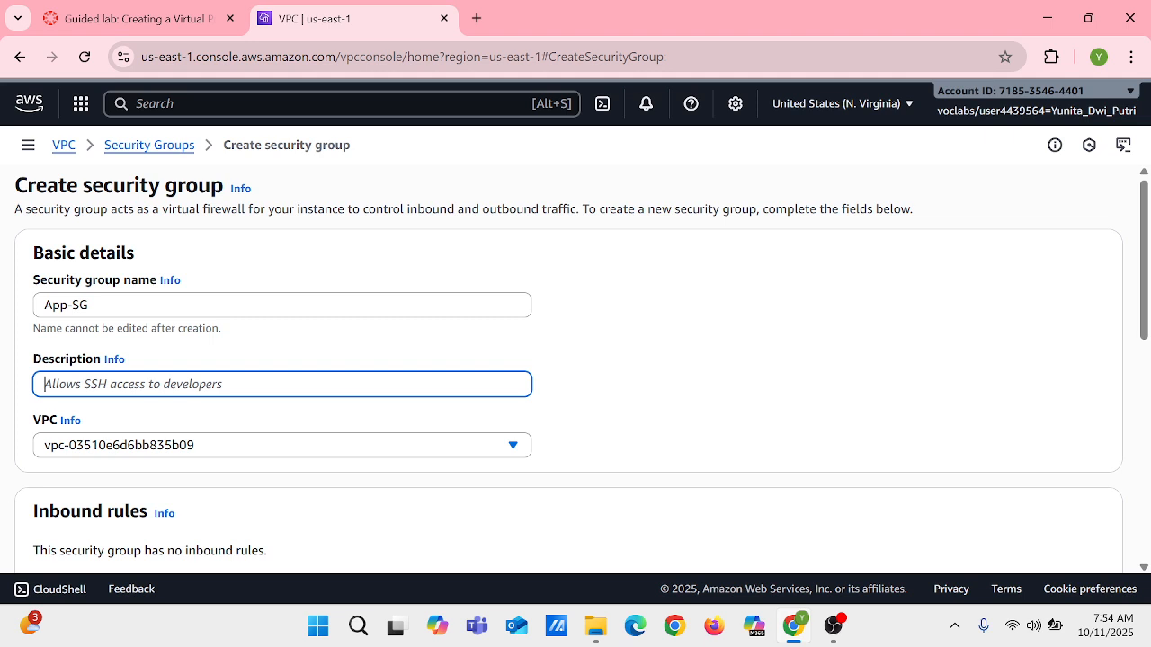
text(Allow H)
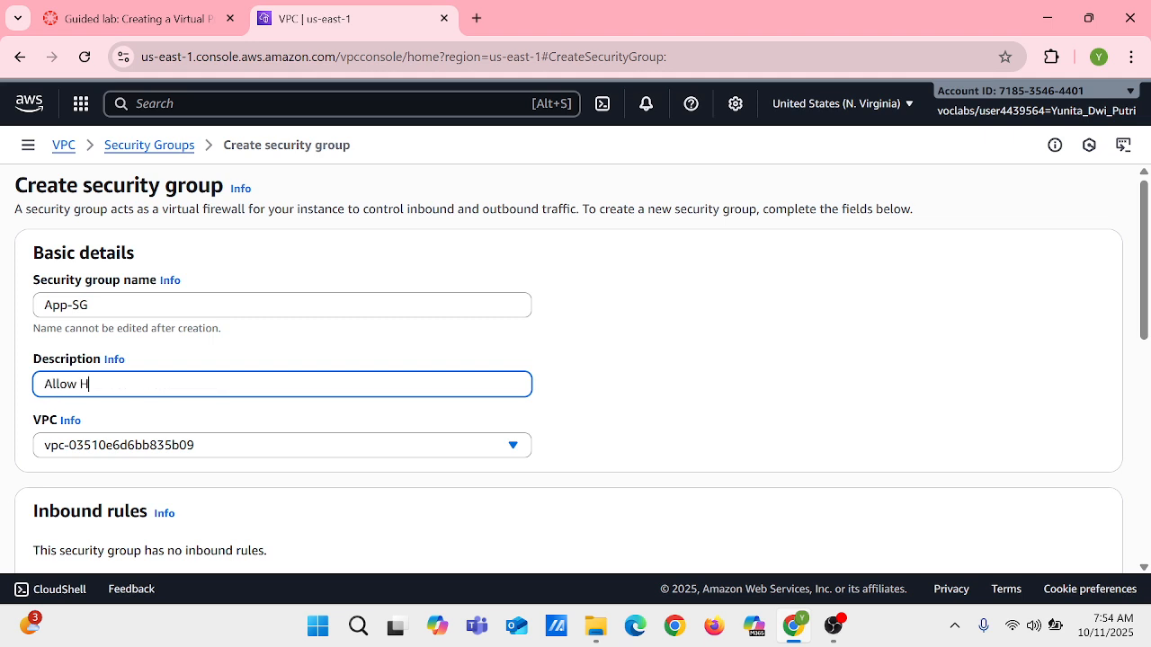
text(TTP traffic)
scroll(406, 426, down, 1)
click(286, 372)
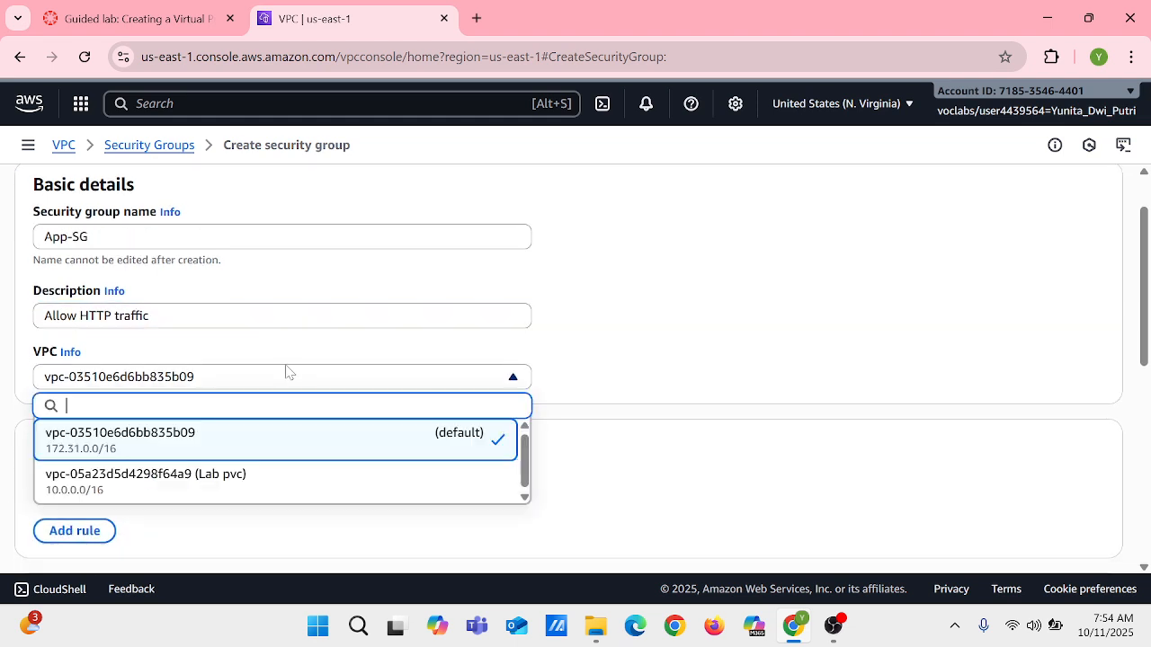
click(244, 481)
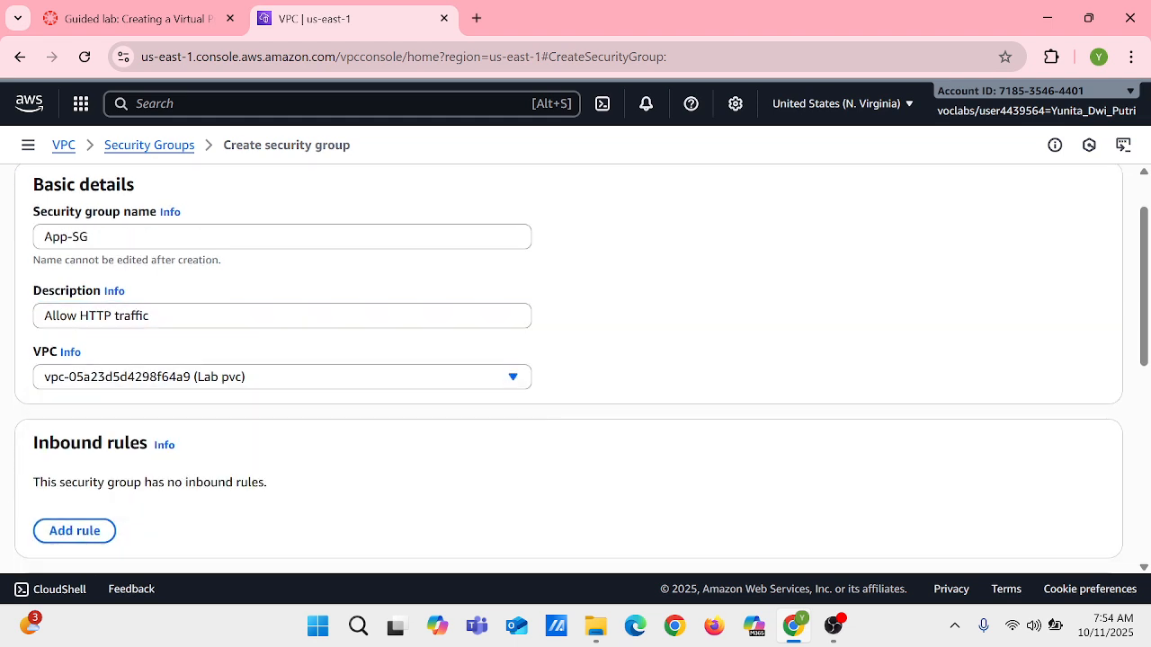
Add an inbound rule of type HTTP with source Anywhere-IPv4 and review the outbound rules.
scroll(413, 463, down, 1)
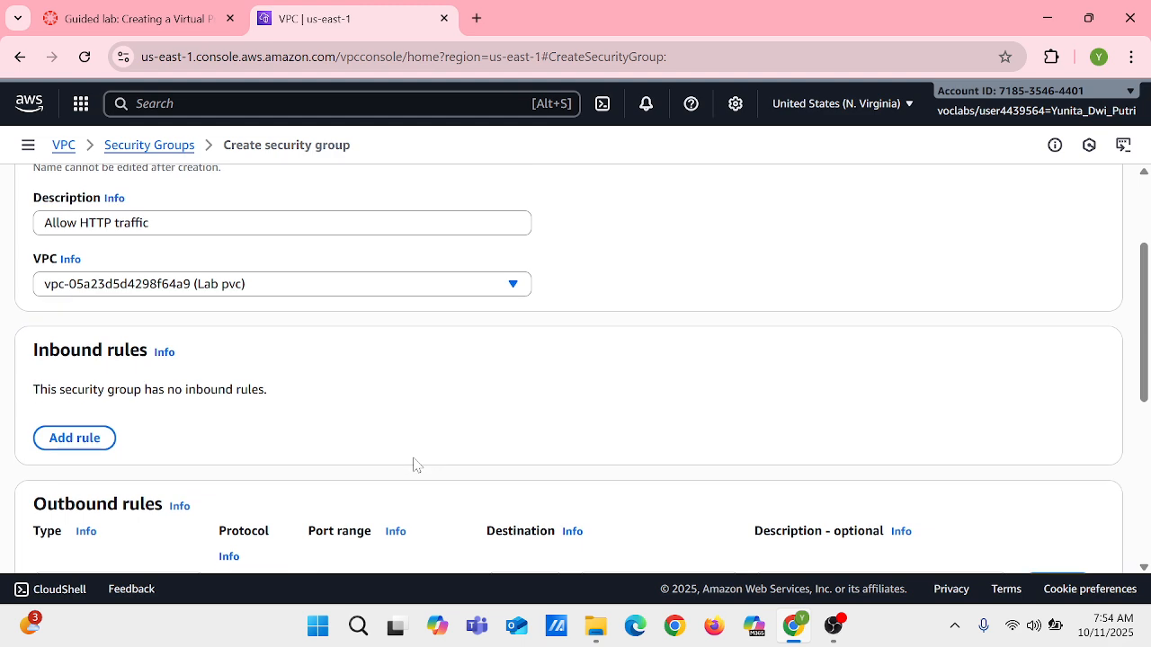
click(80, 441)
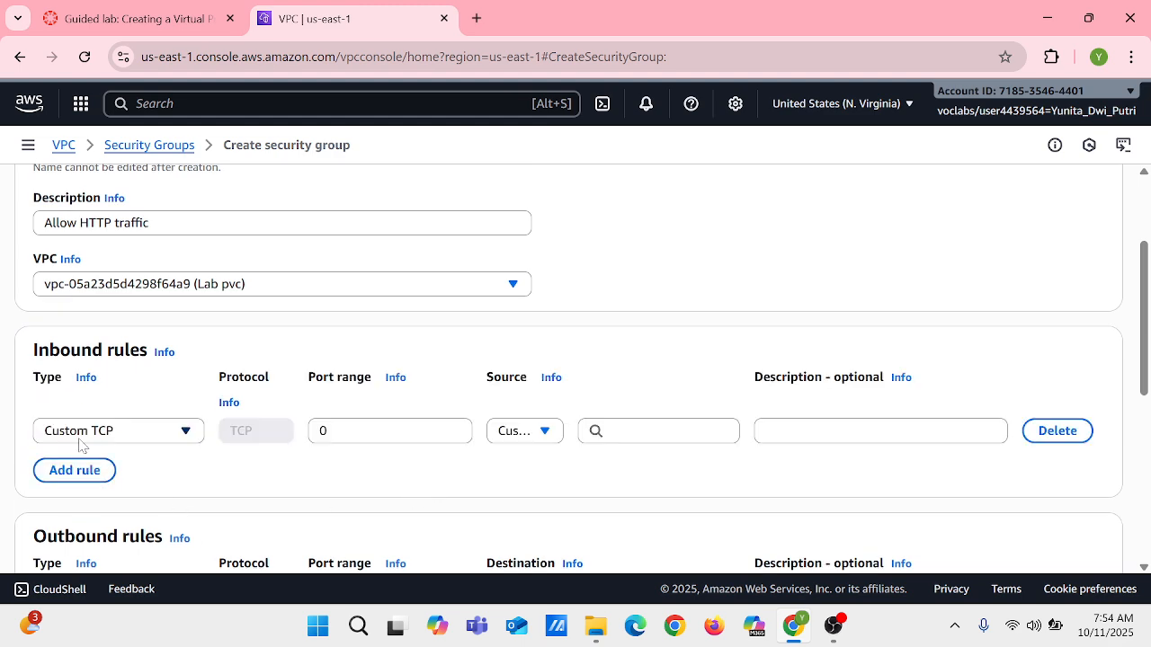
click(174, 435)
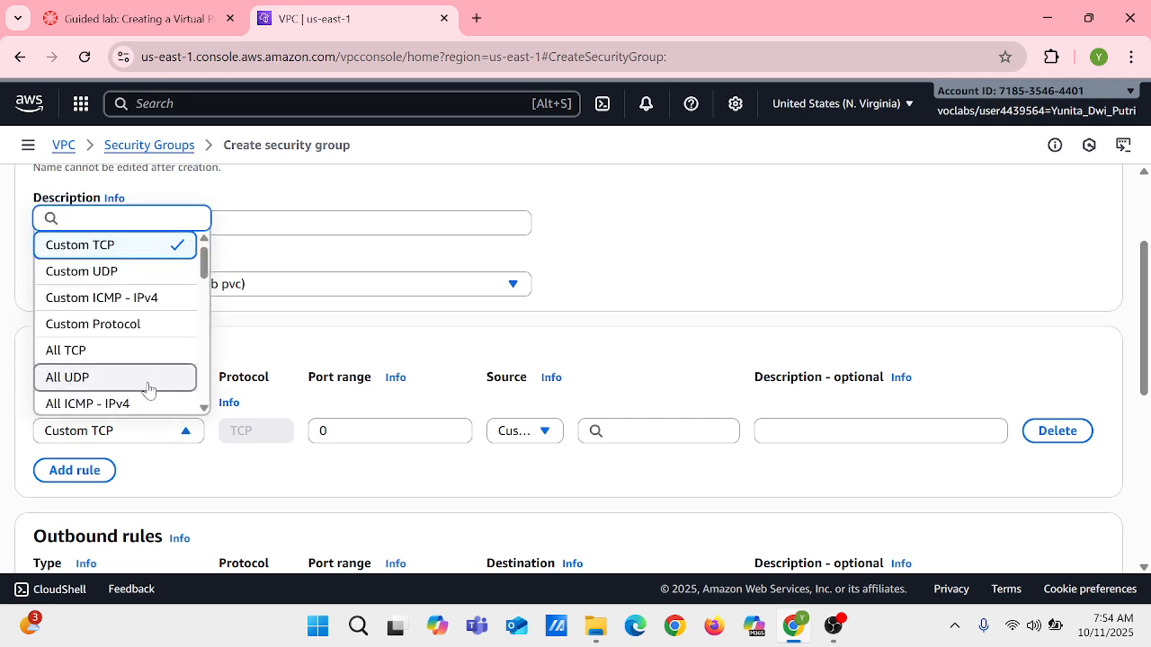
text(htt)
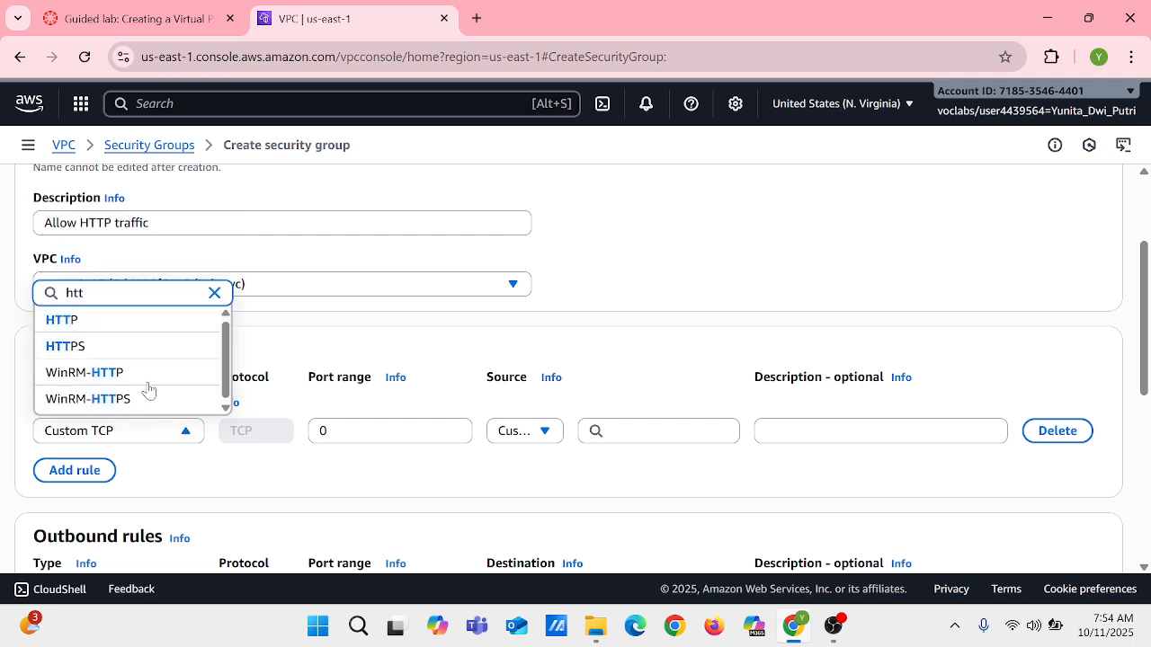
click(115, 322)
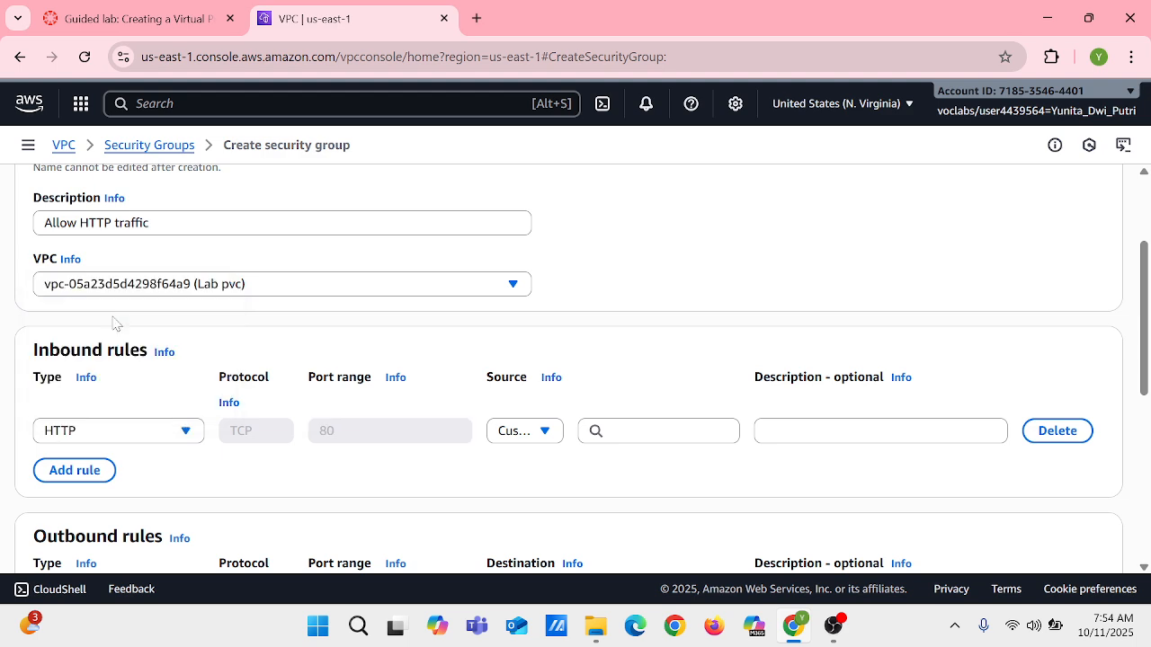
click(537, 431)
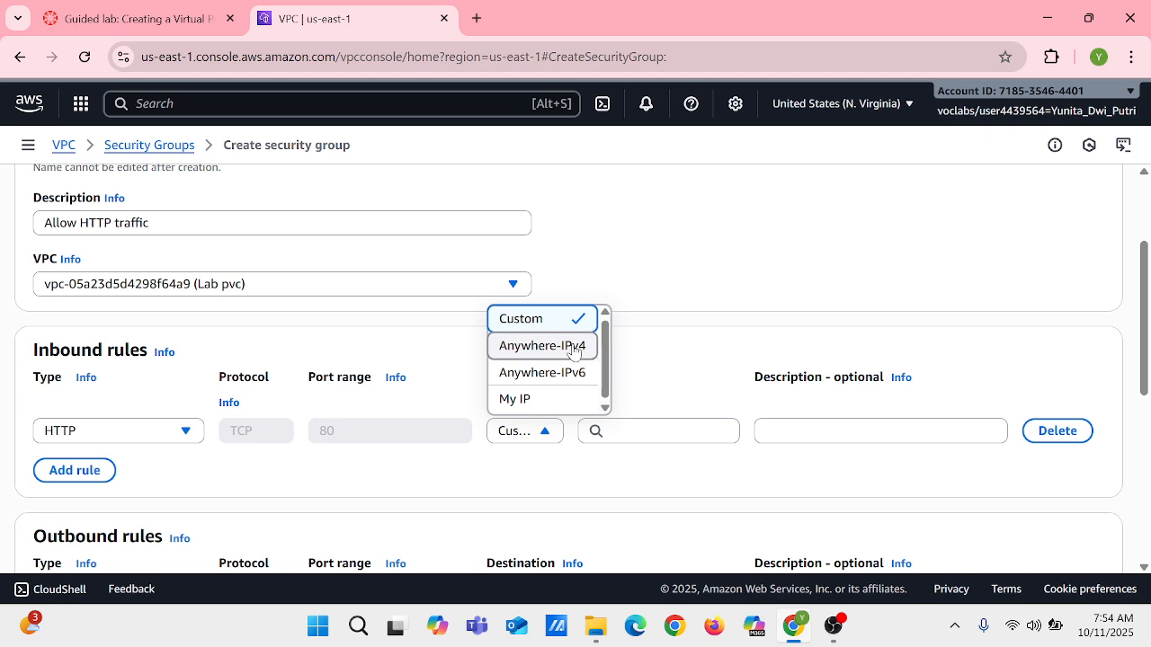
click(572, 347)
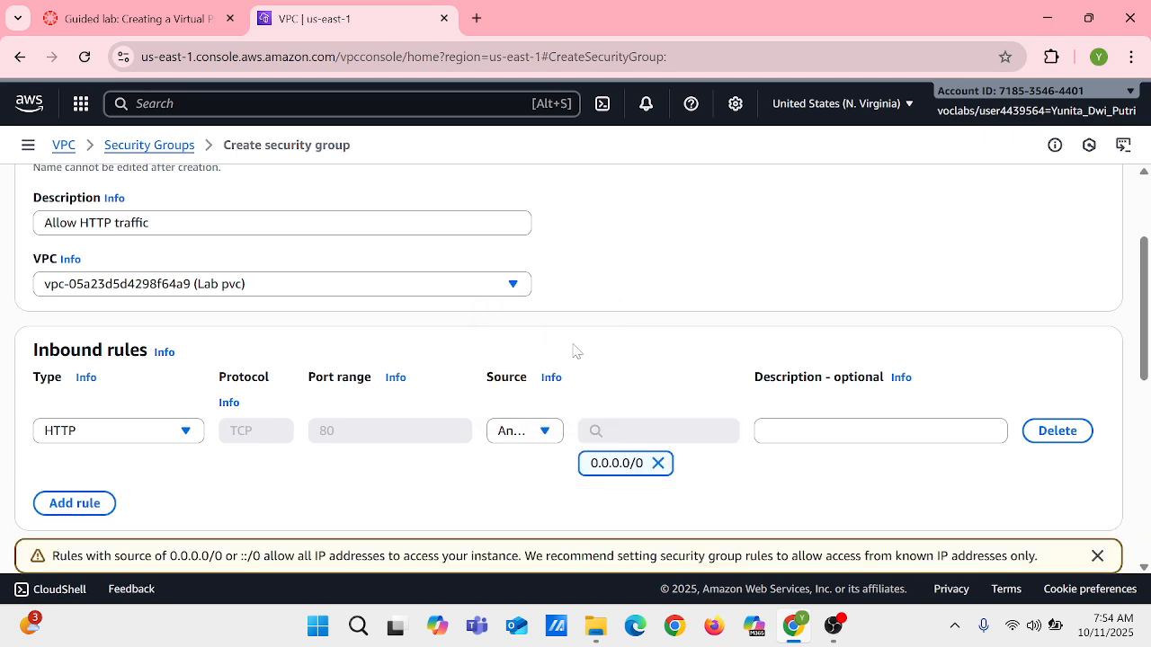
scroll(575, 351, down, 1)
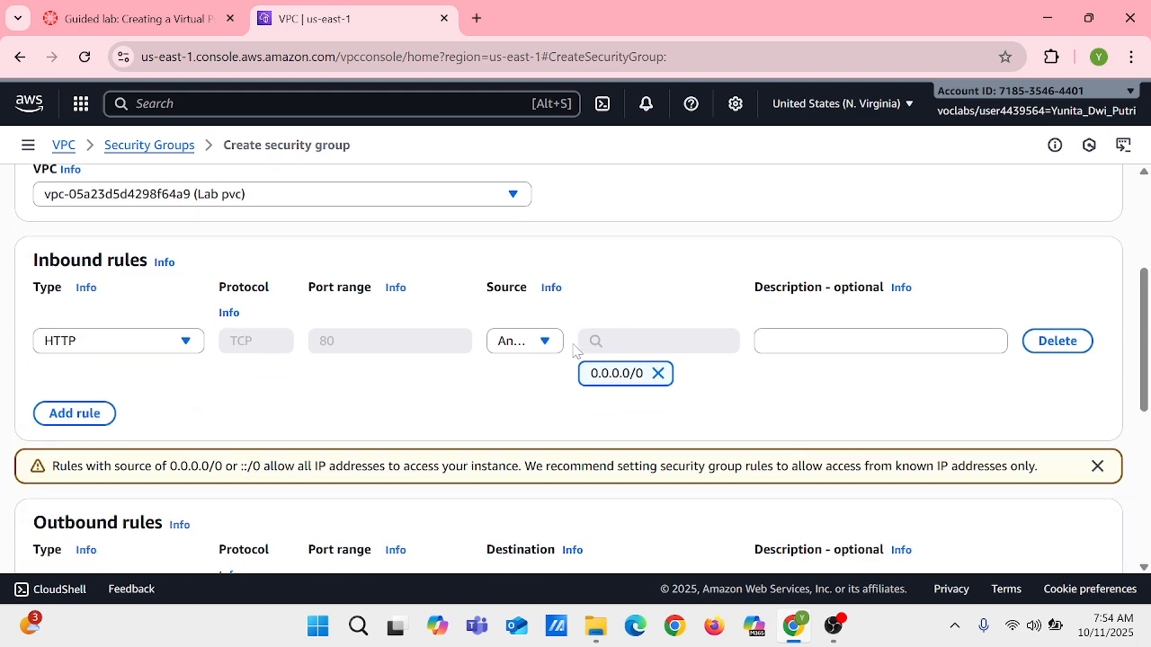
scroll(216, 483, down, 3)
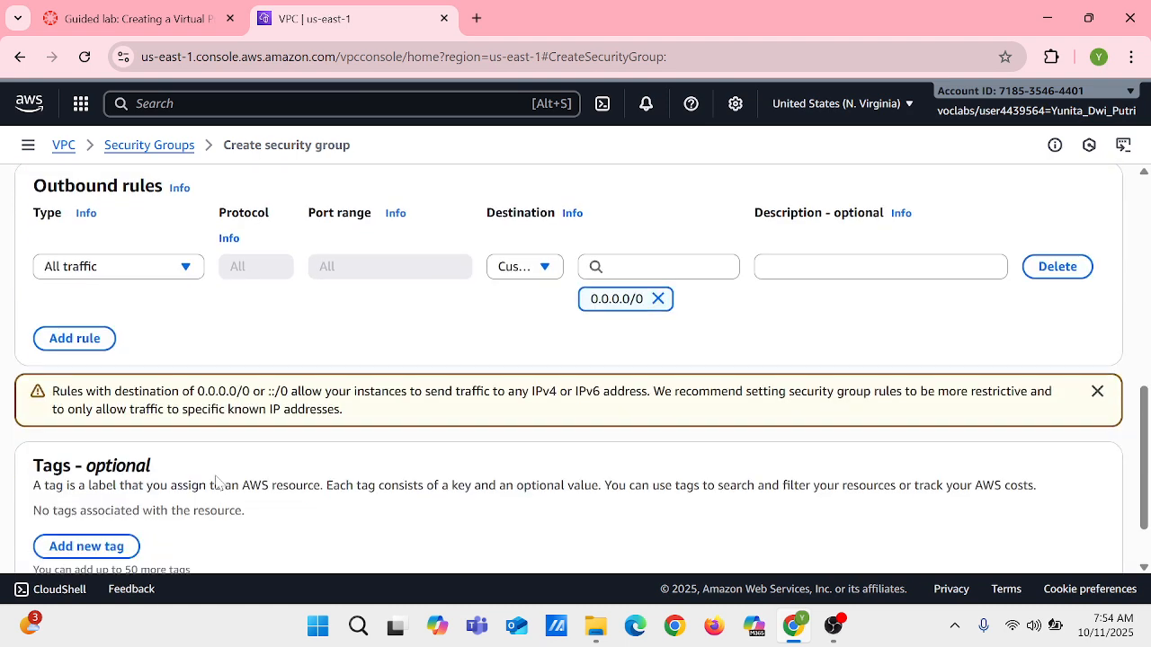
scroll(216, 483, up, 3)
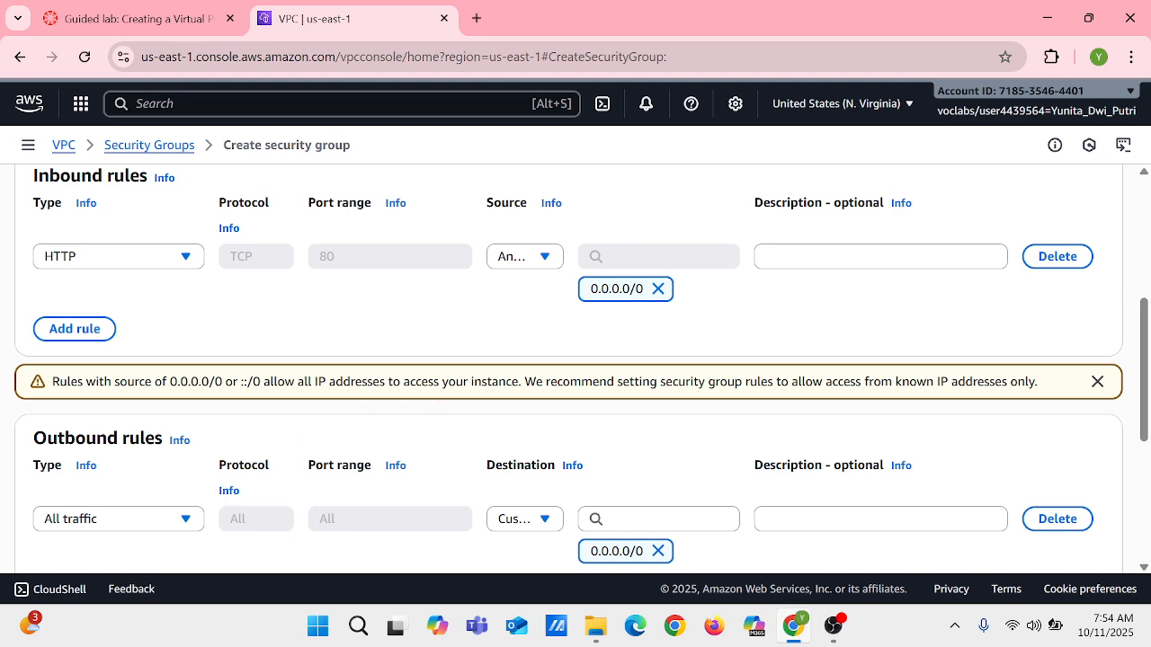
Describe the inbound HTTP rule as "Allow web access" and create the security group.
click(766, 257)
text(Allow)
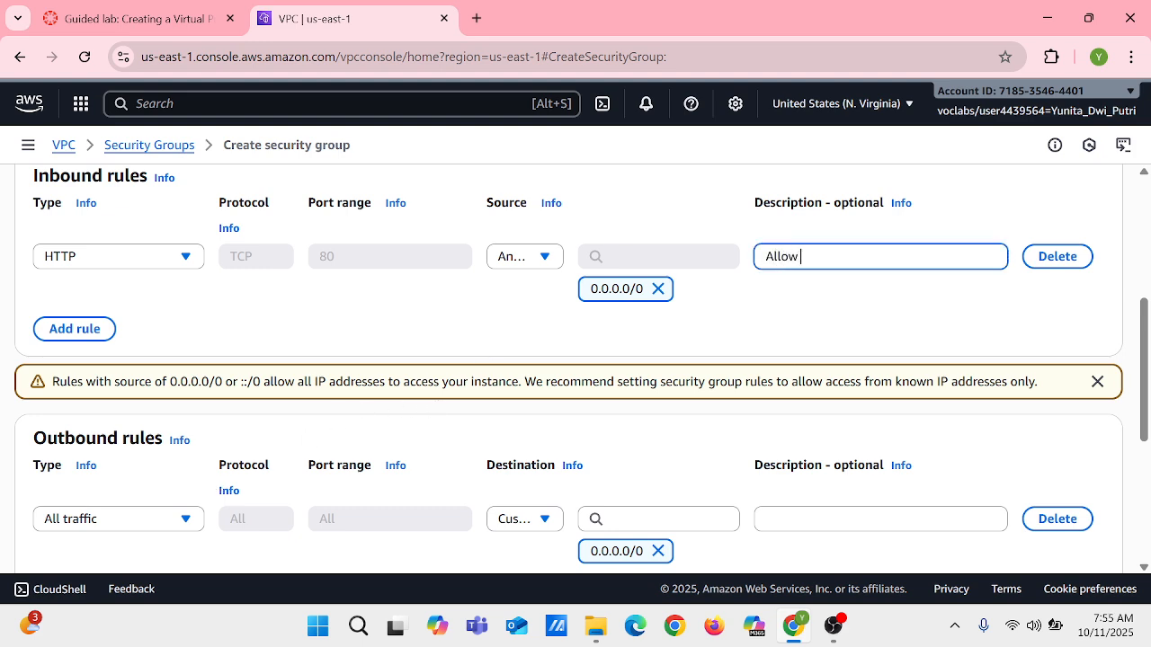
text( web access)
scroll(1029, 263, down, 4)
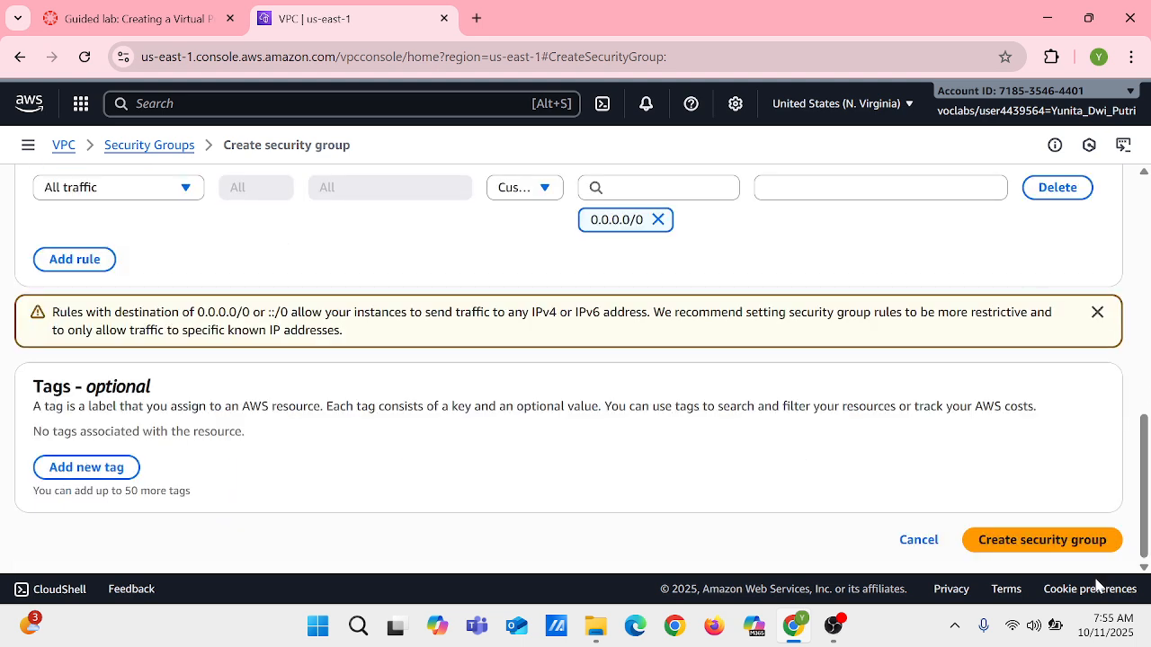
click(1043, 540)
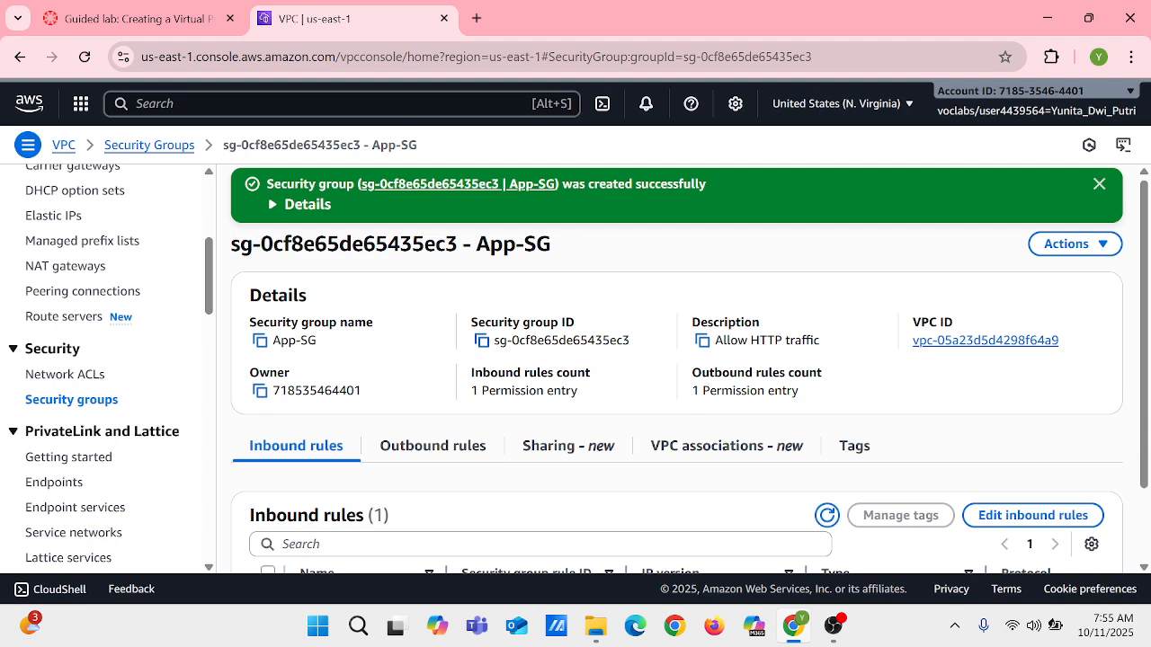
Search the console for the EC2 service, go to its instances and start launching a new instance.
key(alt+s)
text(aws)
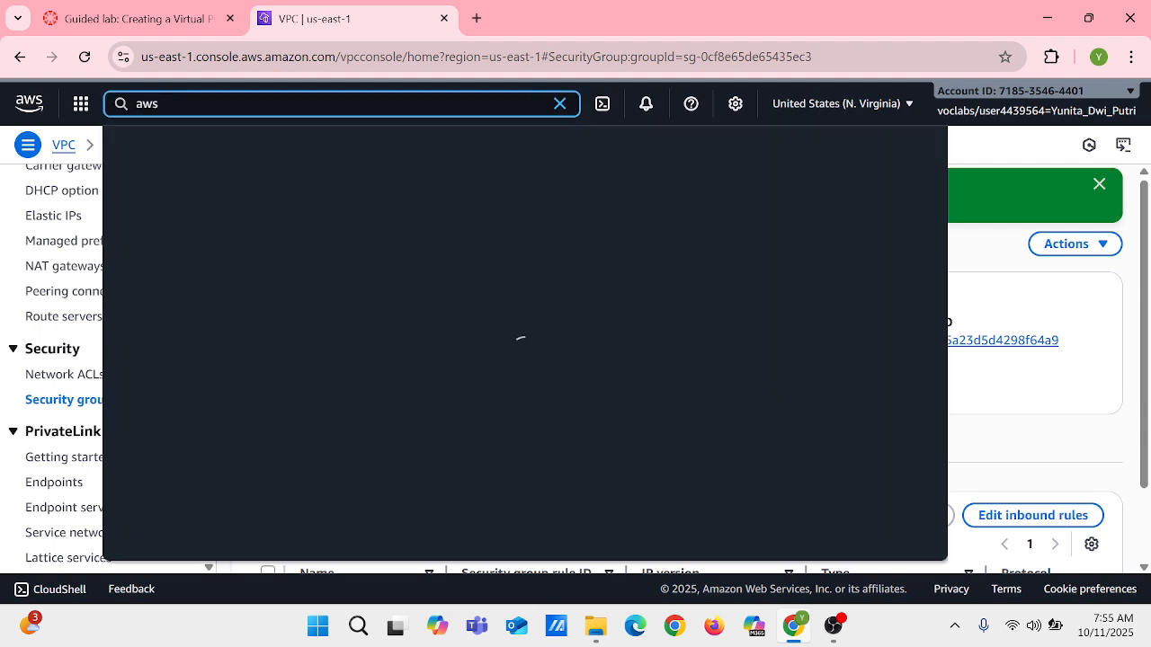
key(BackSpace)
key(BackSpace)
key(BackSpace)
text(ec)
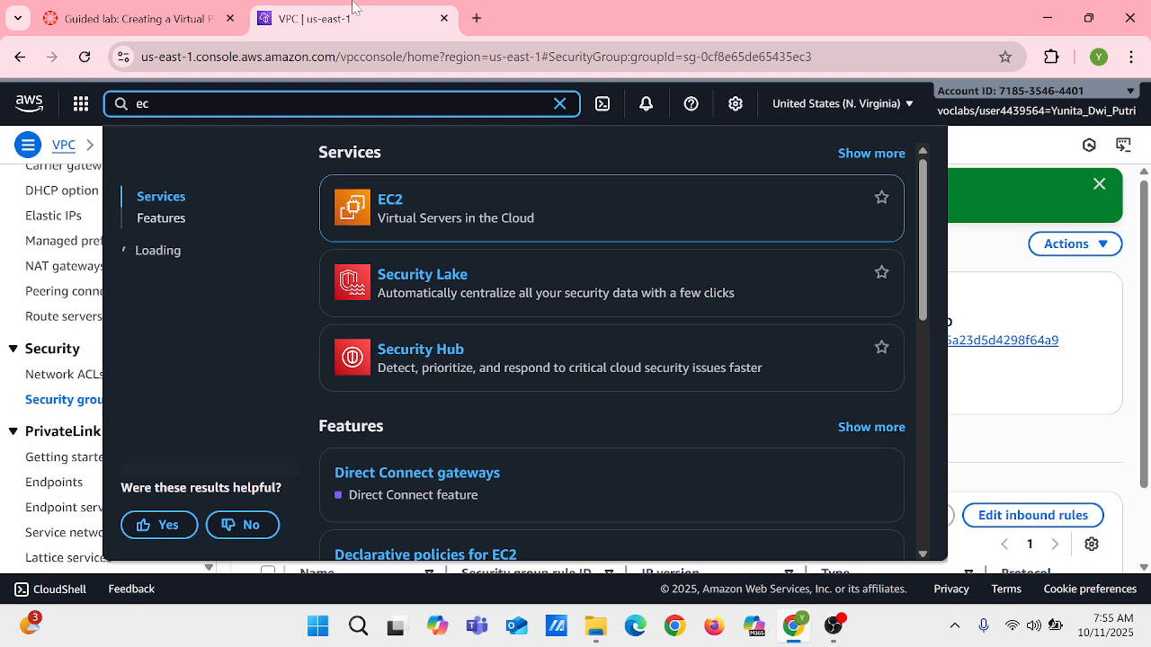
click(393, 194)
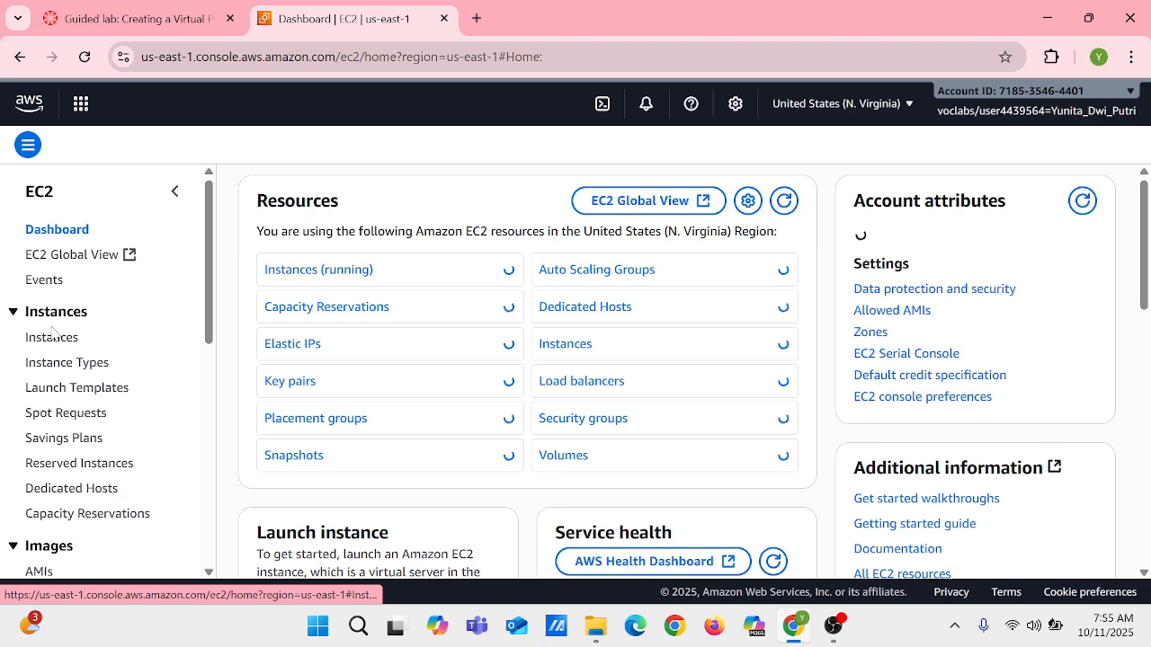
click(53, 334)
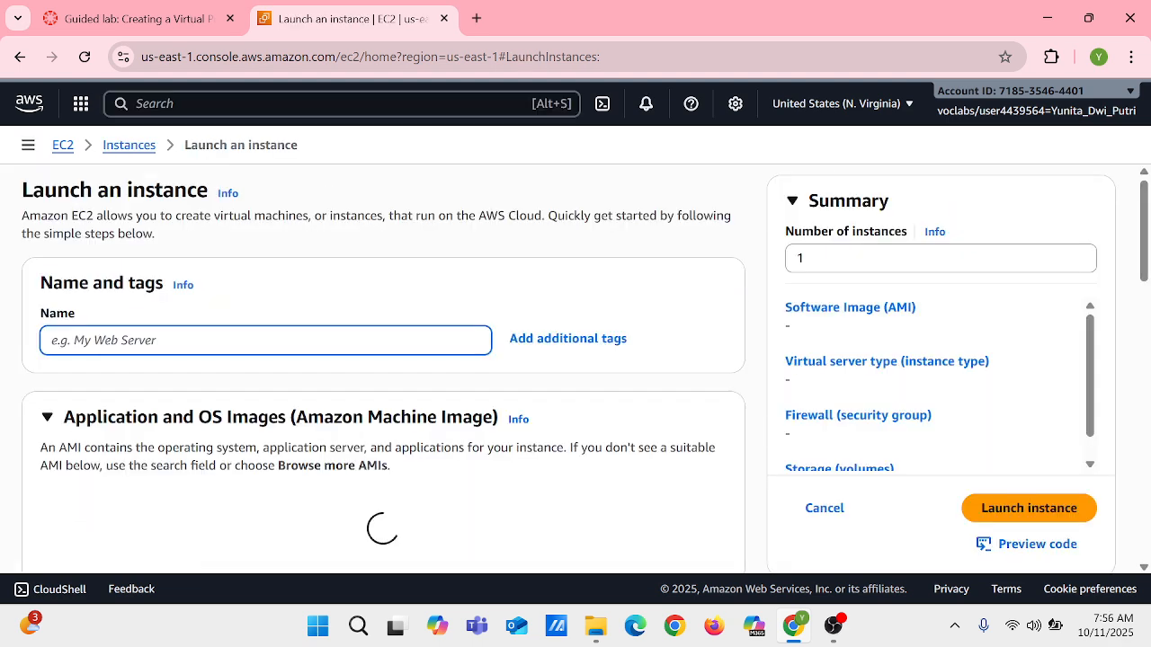
Name the instance "App Server" and keep Amazon Linux 2023 kernel-6.1 AMI as its machine image.
text(App)
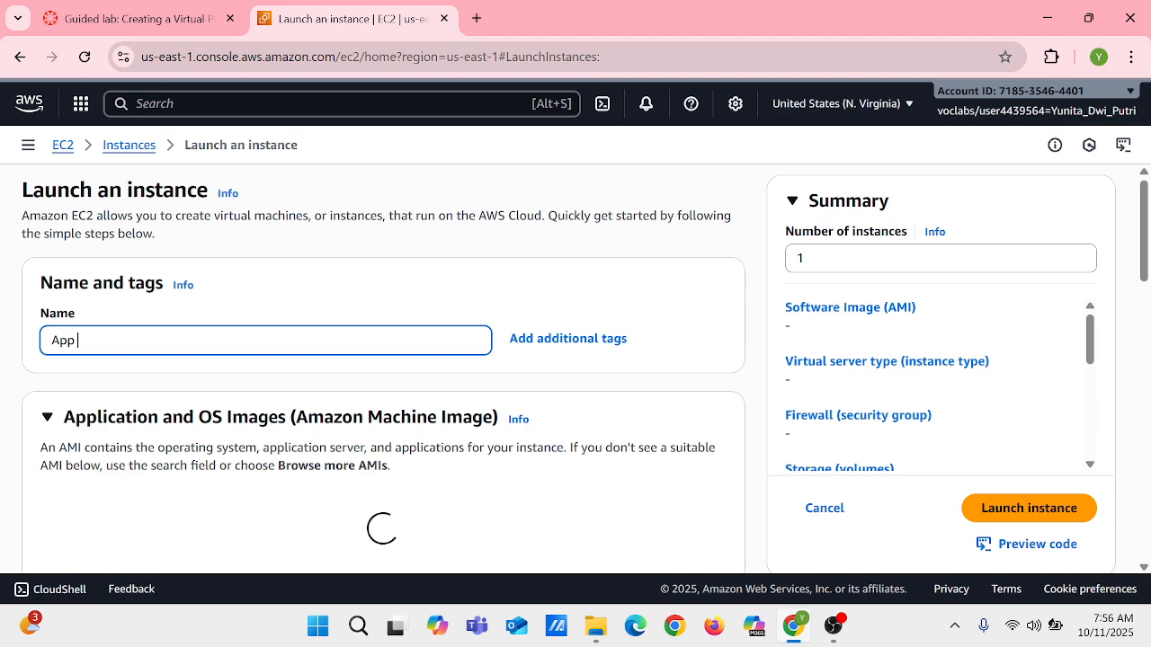
text(Server)
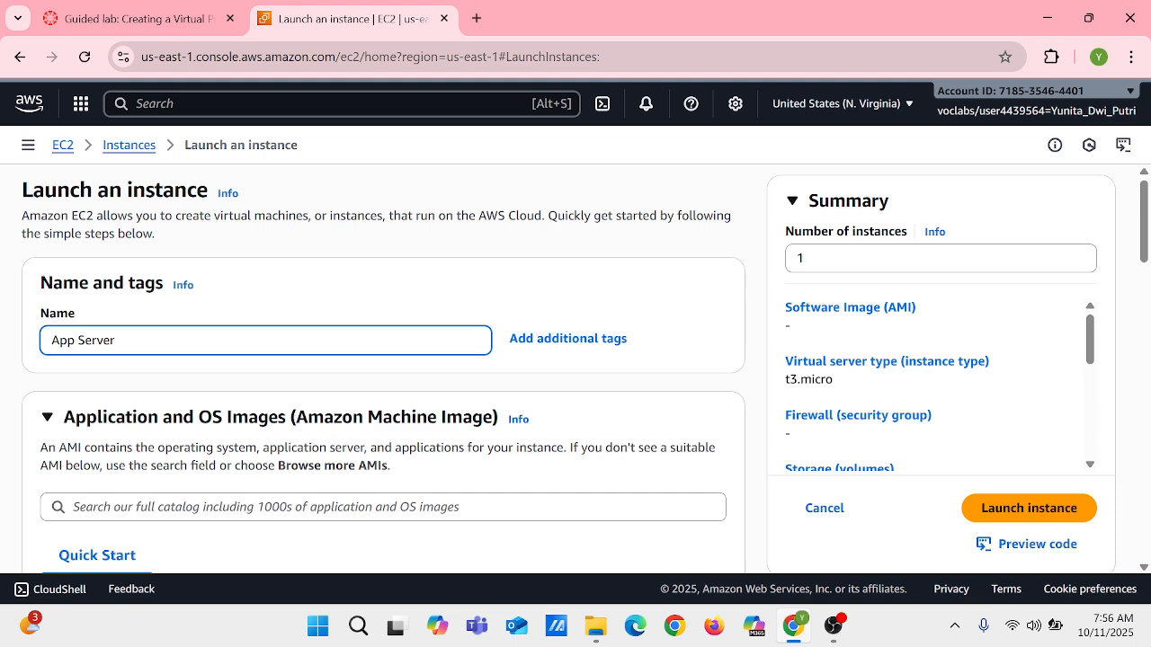
scroll(372, 346, down, 4)
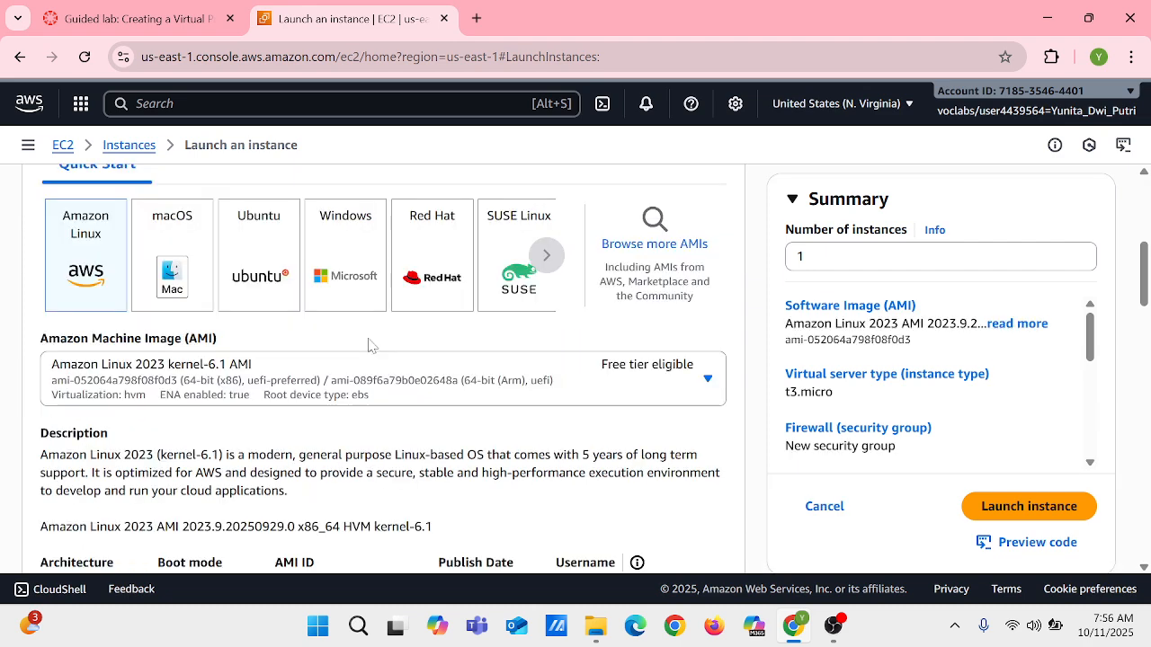
scroll(372, 343, down, 1)
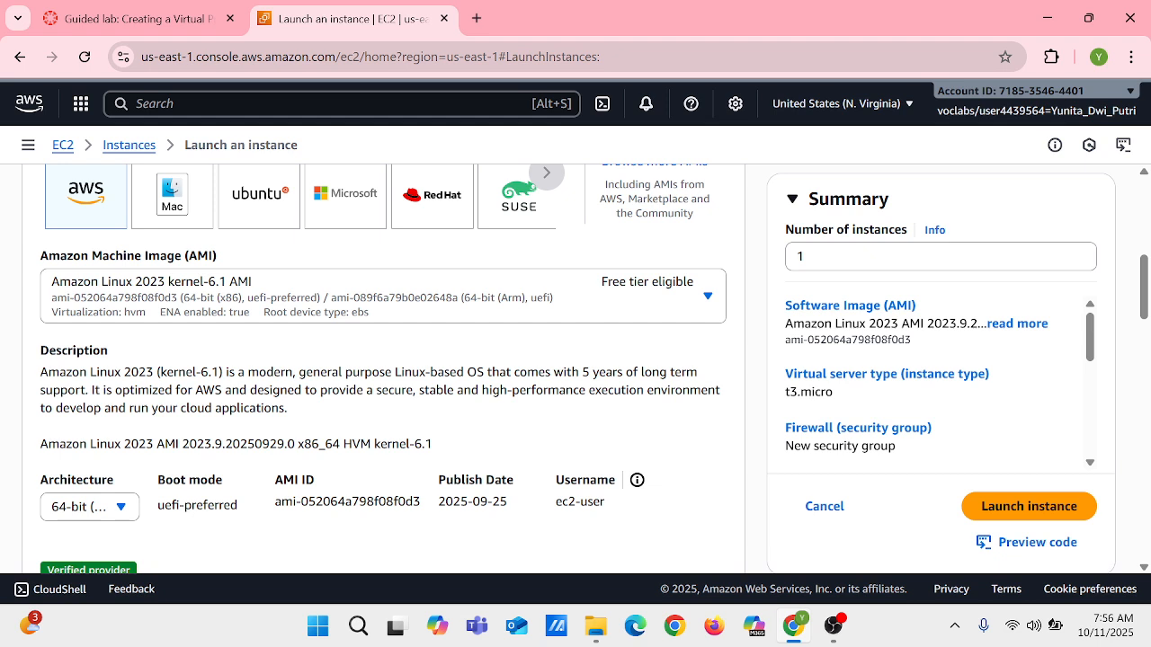
scroll(350, 389, down, 1)
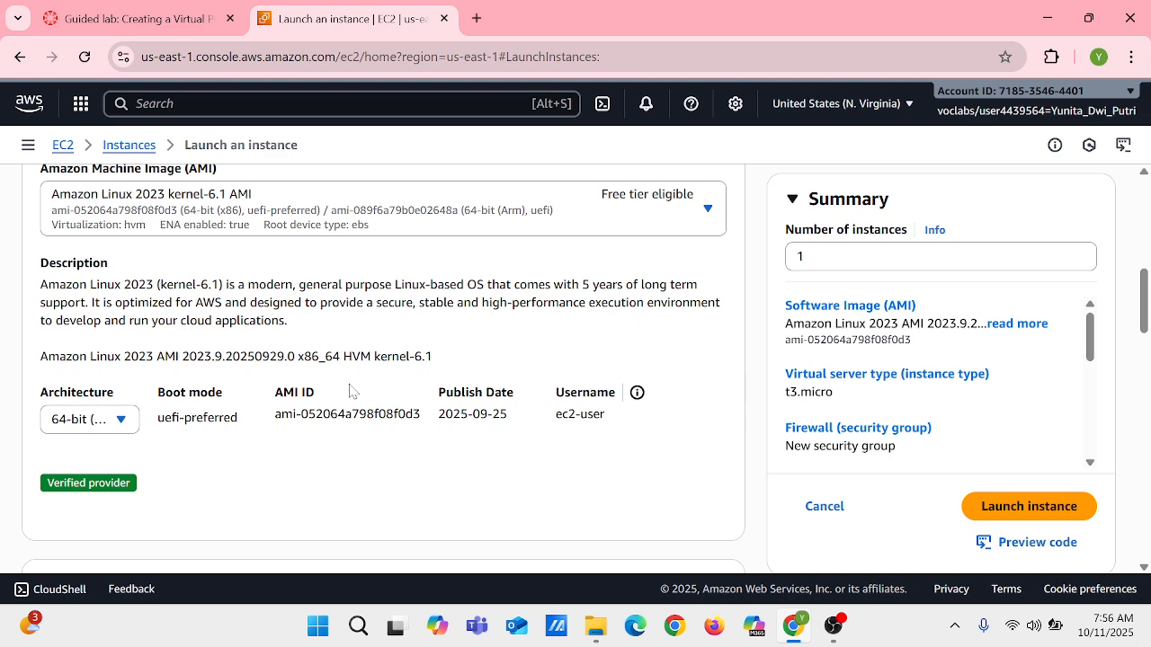
scroll(441, 303, up, 1)
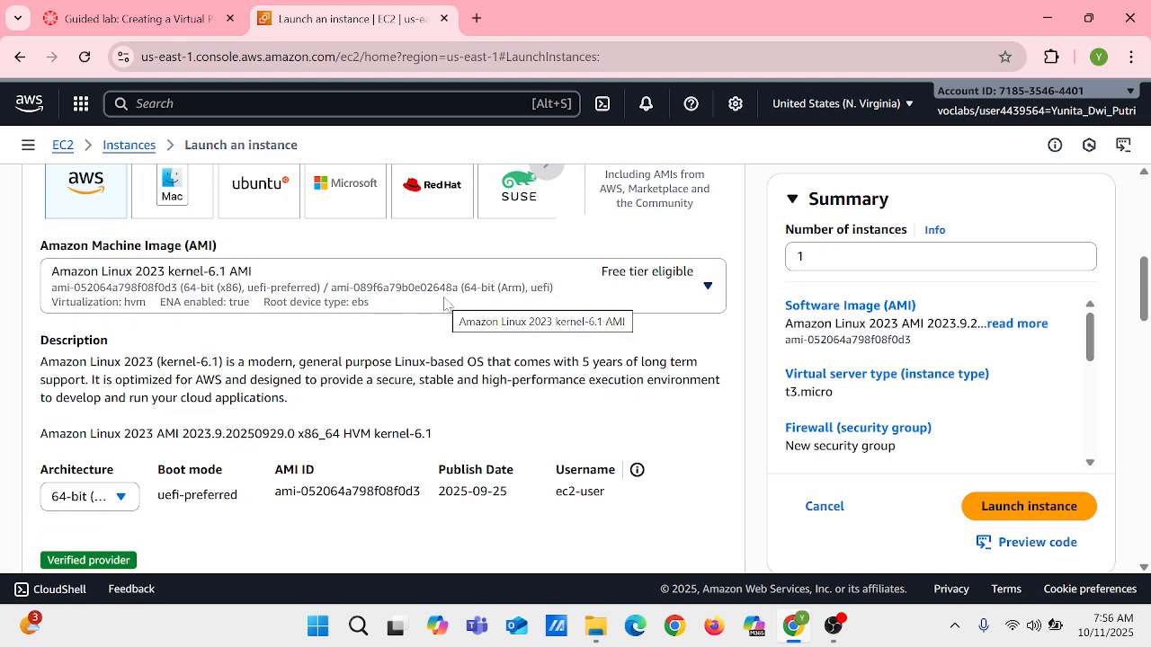
click(444, 303)
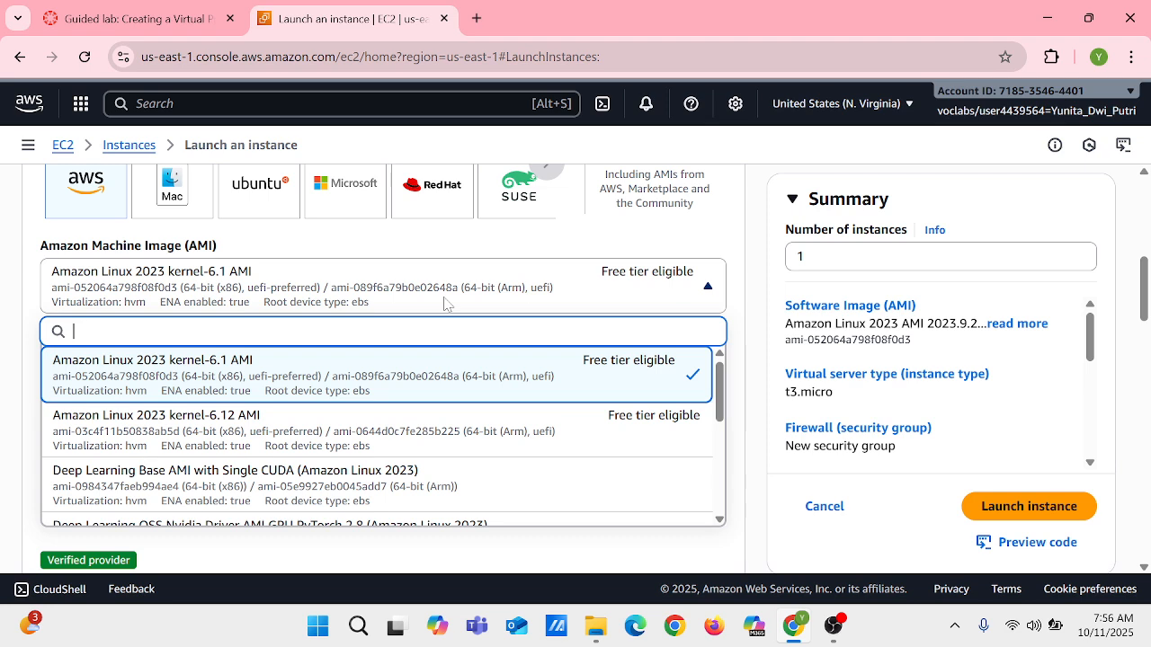
click(444, 303)
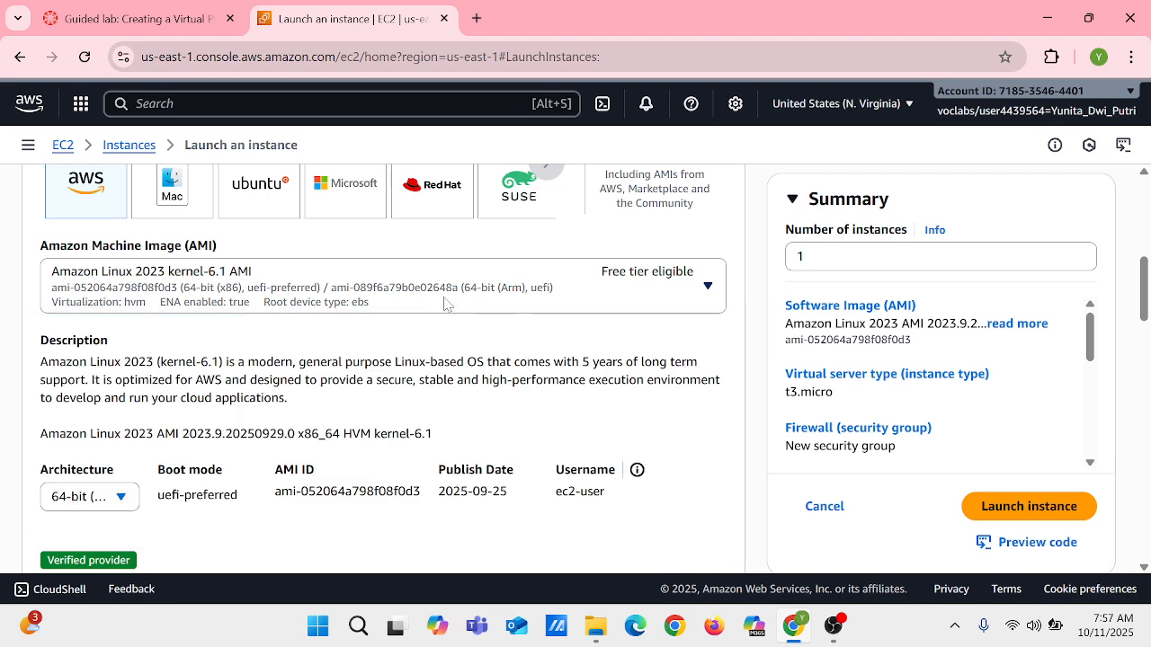
Set the instance type to t2.micro.
scroll(444, 303, down, 3)
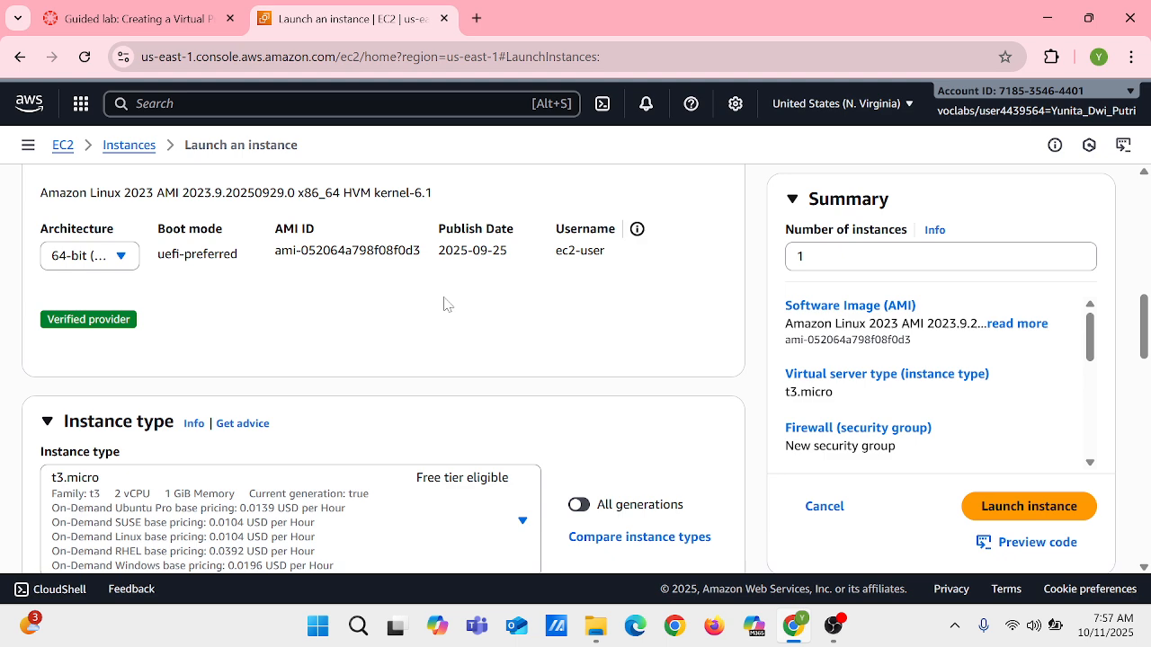
scroll(444, 302, down, 3)
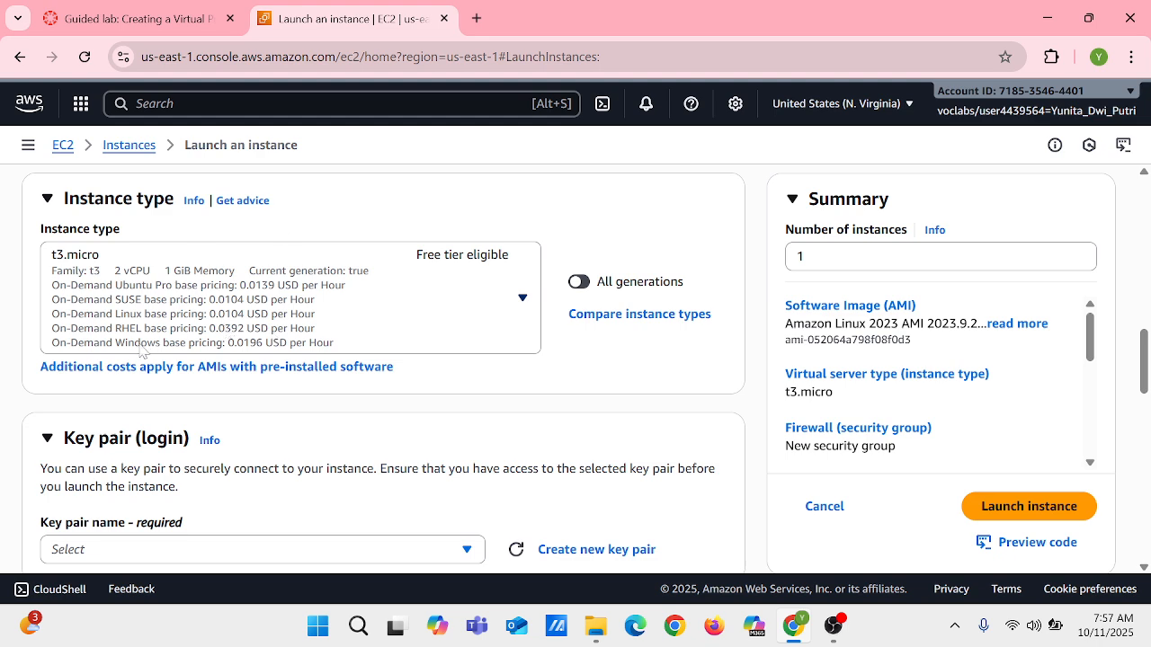
scroll(145, 351, up, 2)
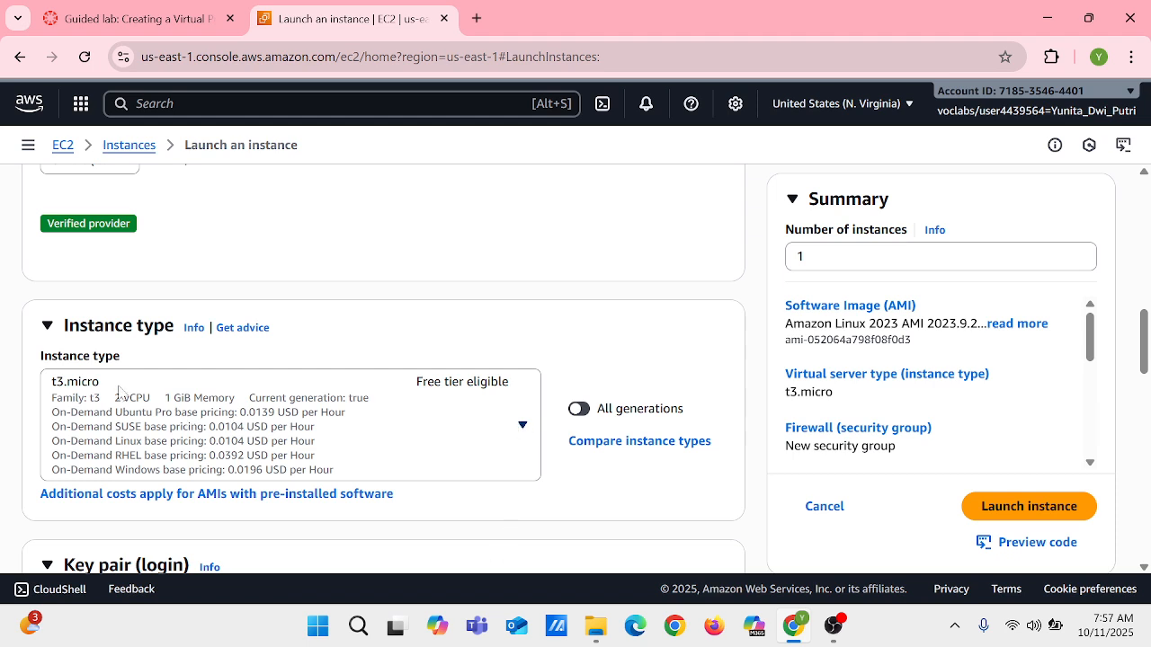
scroll(218, 391, up, 2)
scroll(202, 423, down, 2)
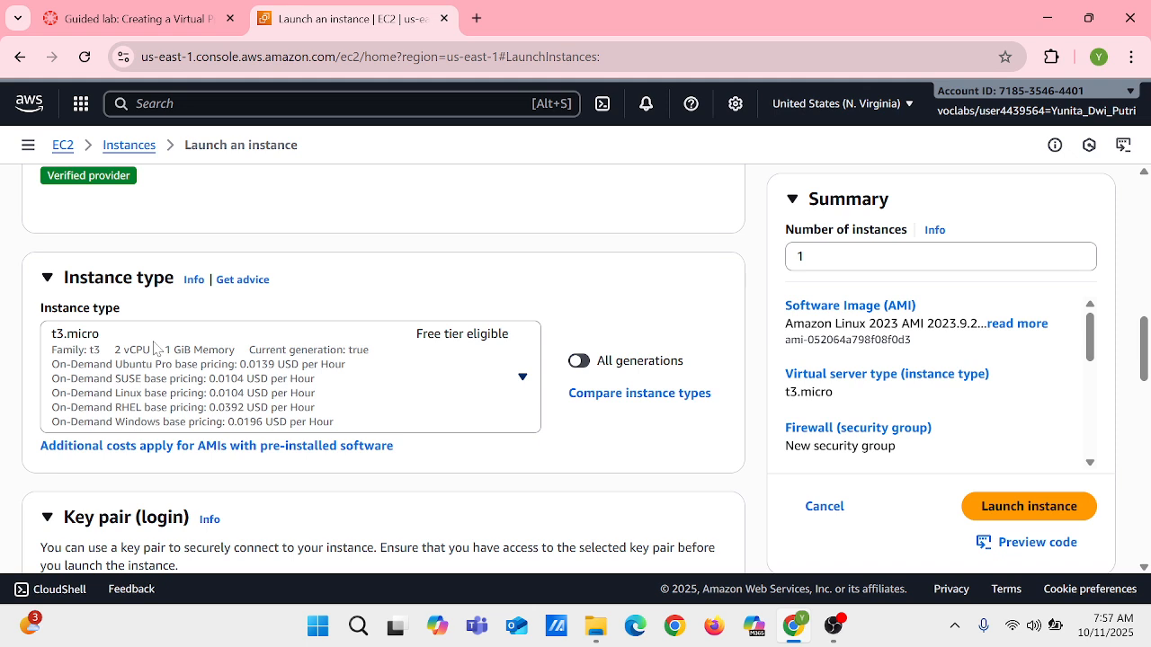
click(331, 358)
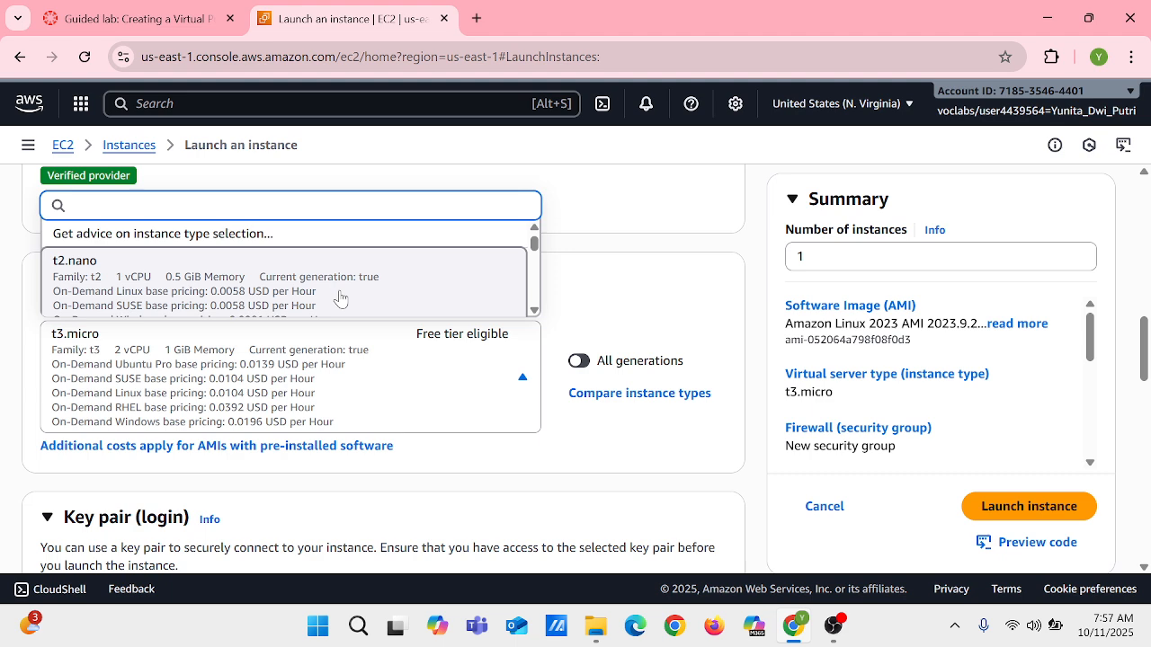
text(t2.)
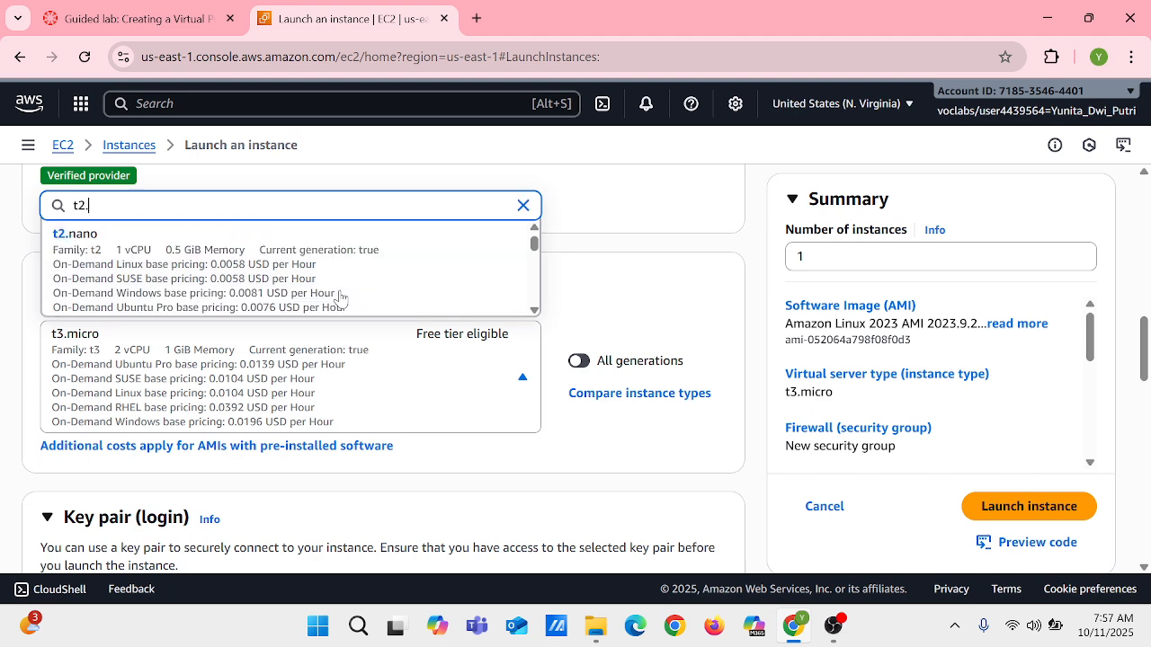
text(mi)
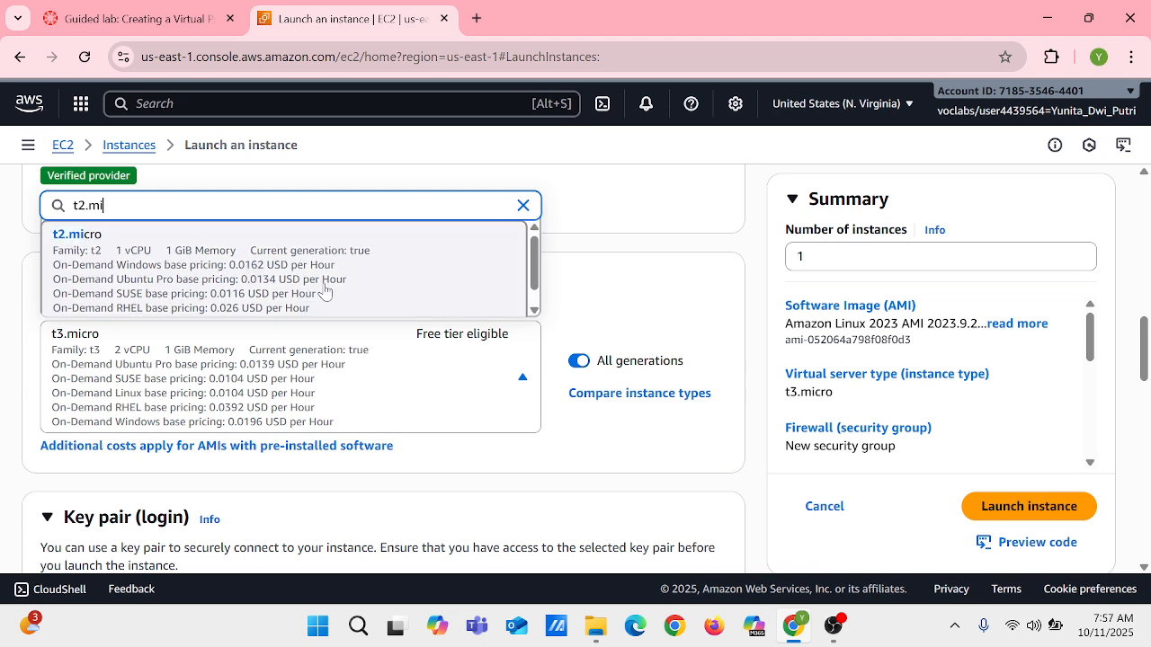
click(186, 262)
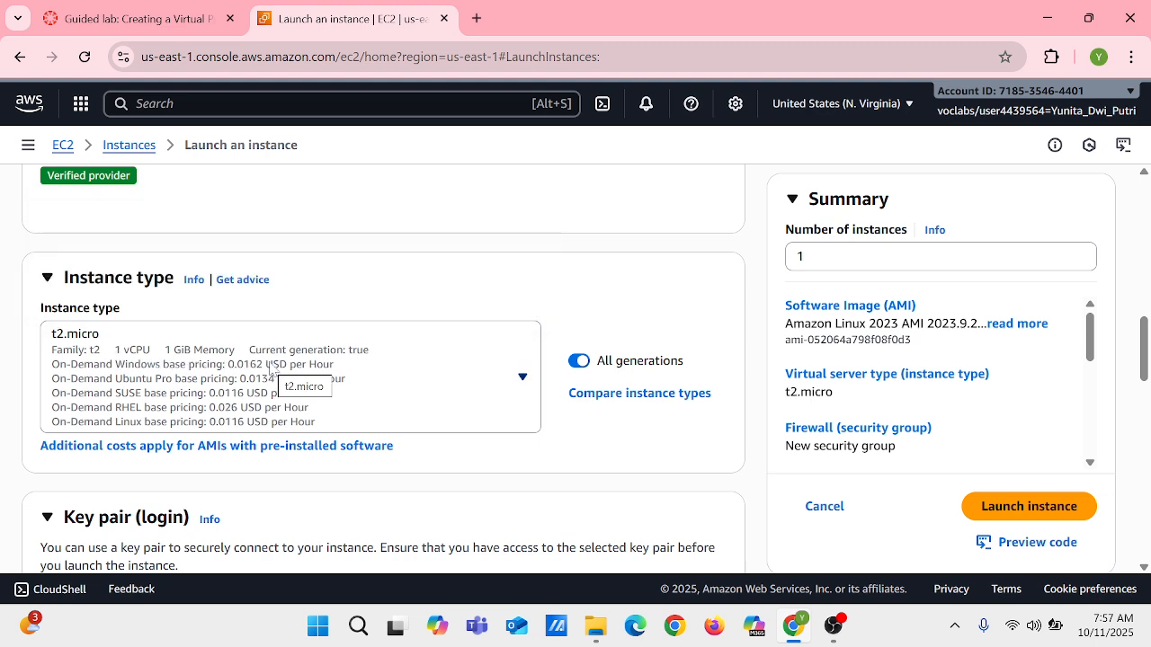
Choose vockey as the key pair for logging in to the instance.
scroll(270, 367, down, 1)
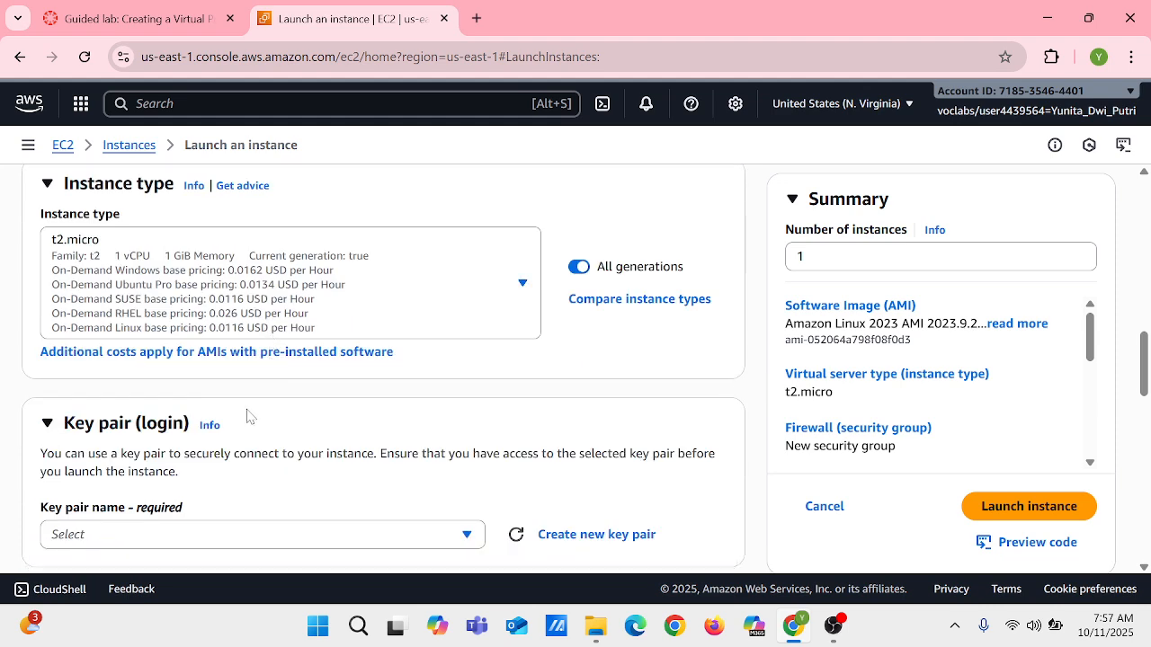
scroll(252, 417, down, 1)
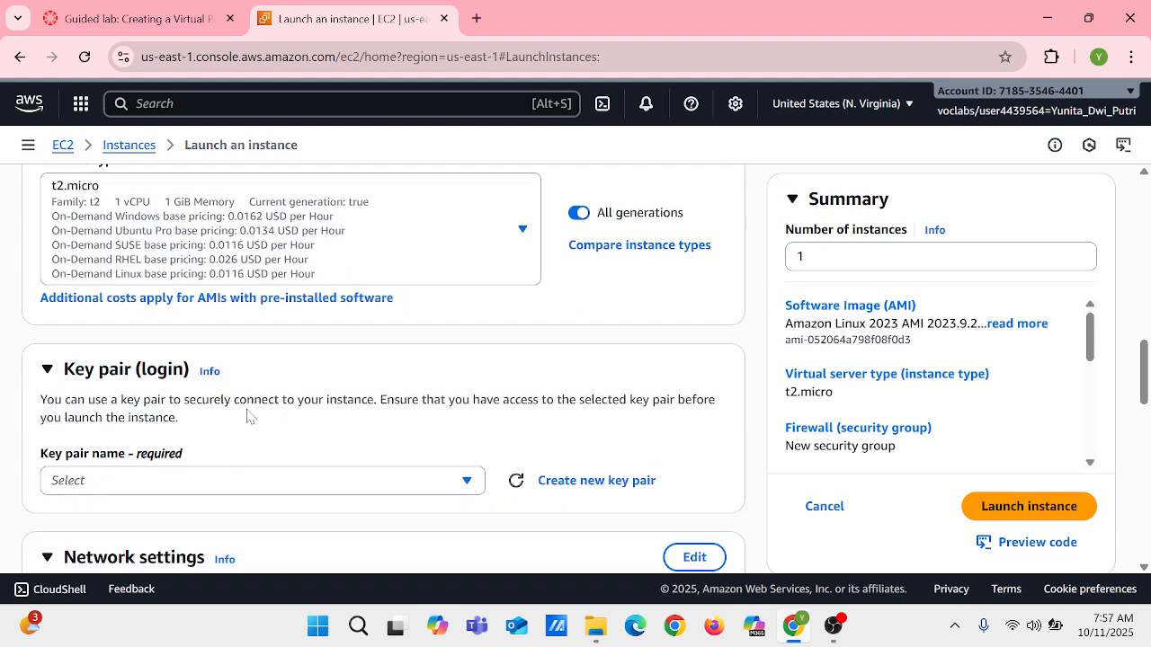
click(177, 482)
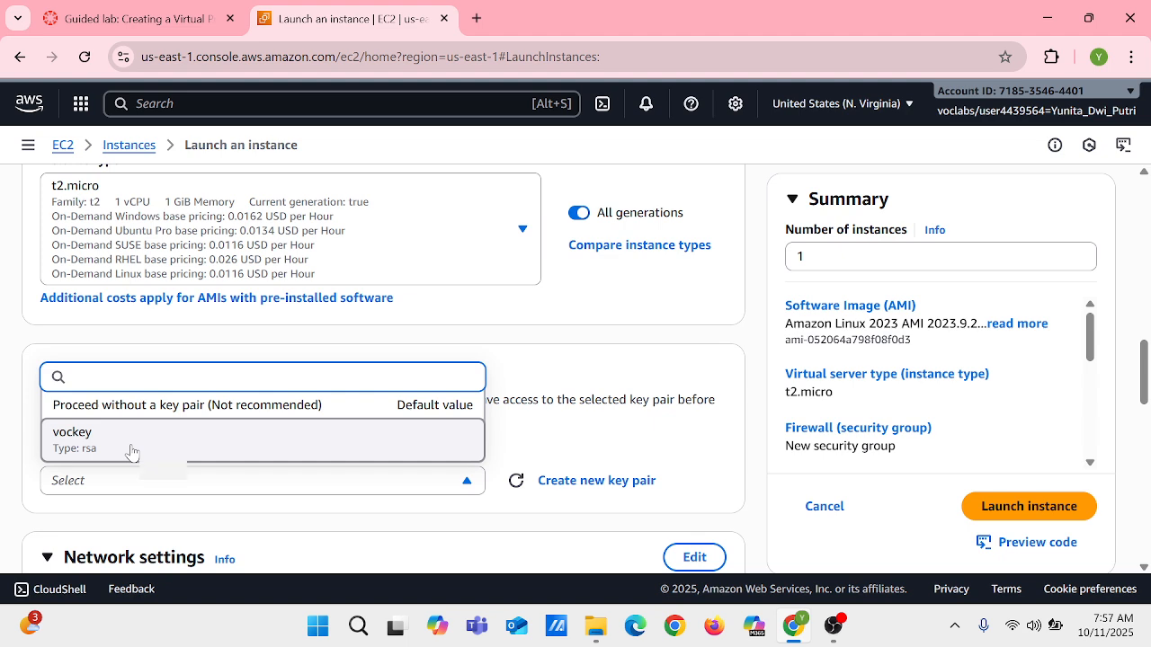
click(132, 451)
Edit the instance's network settings and choose the Lab pvc VPC.
scroll(383, 360, down, 2)
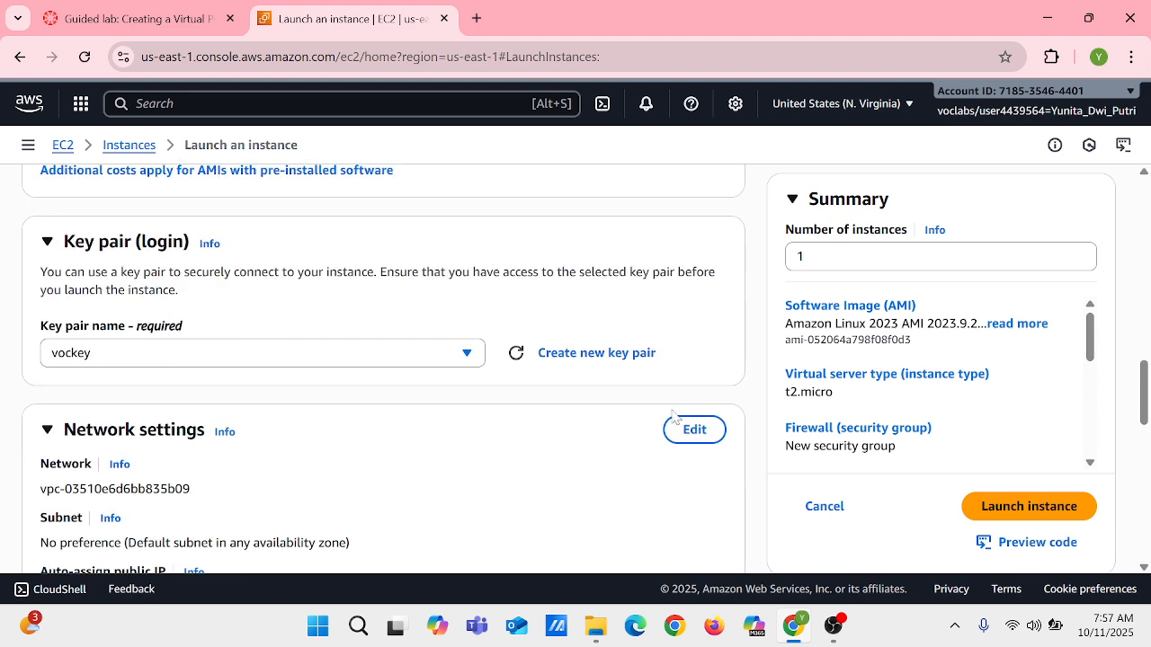
click(710, 430)
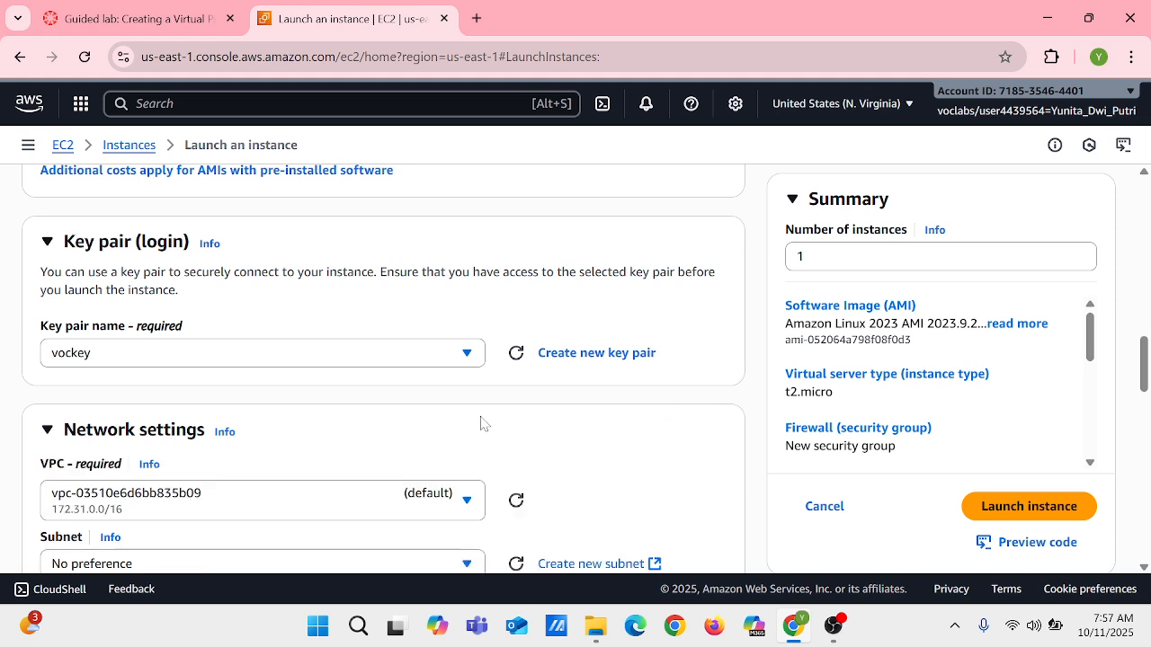
scroll(477, 405, down, 2)
click(432, 384)
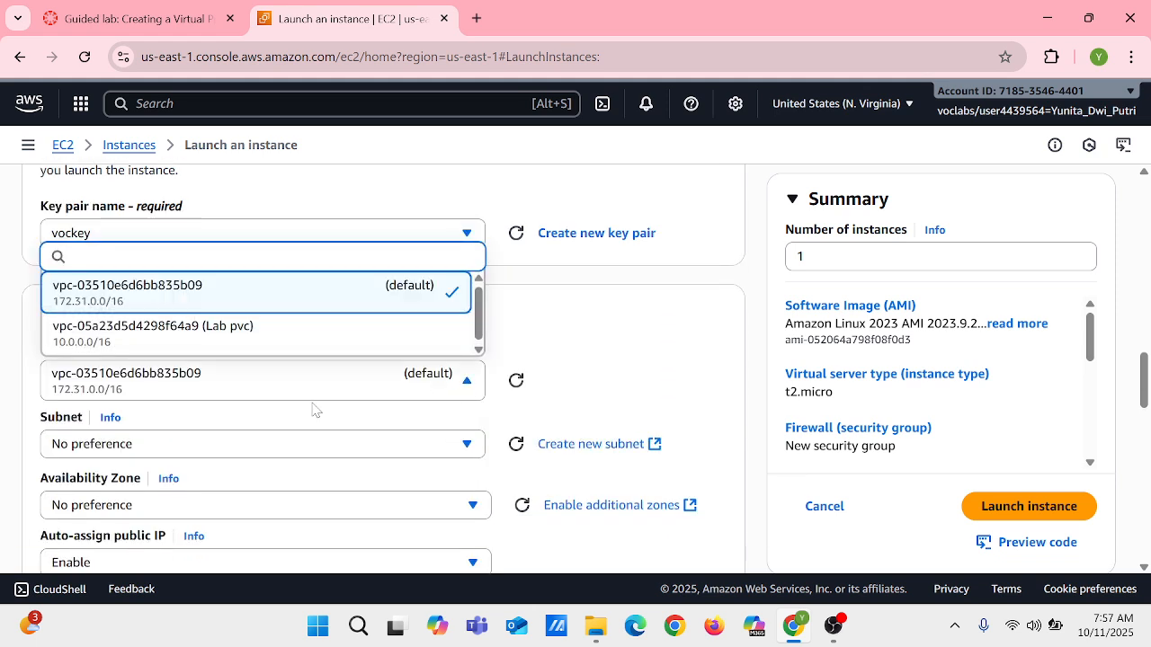
click(274, 343)
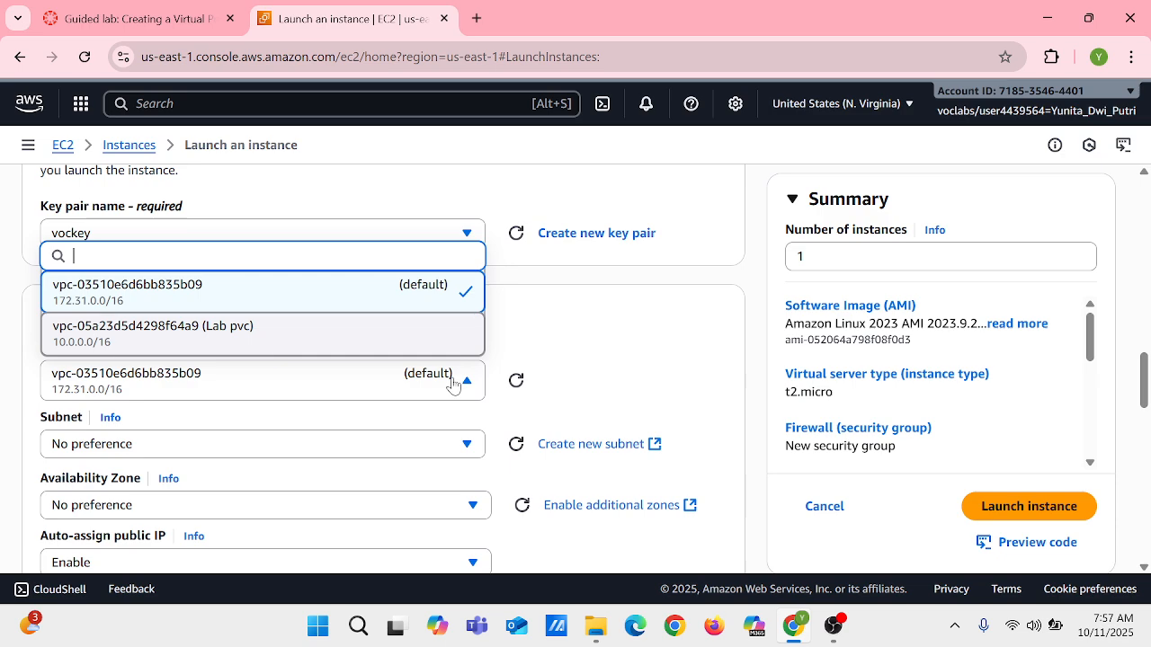
Assign the existing App-SG security group to the instance instead of creating a new one.
scroll(484, 404, down, 3)
scroll(484, 402, down, 3)
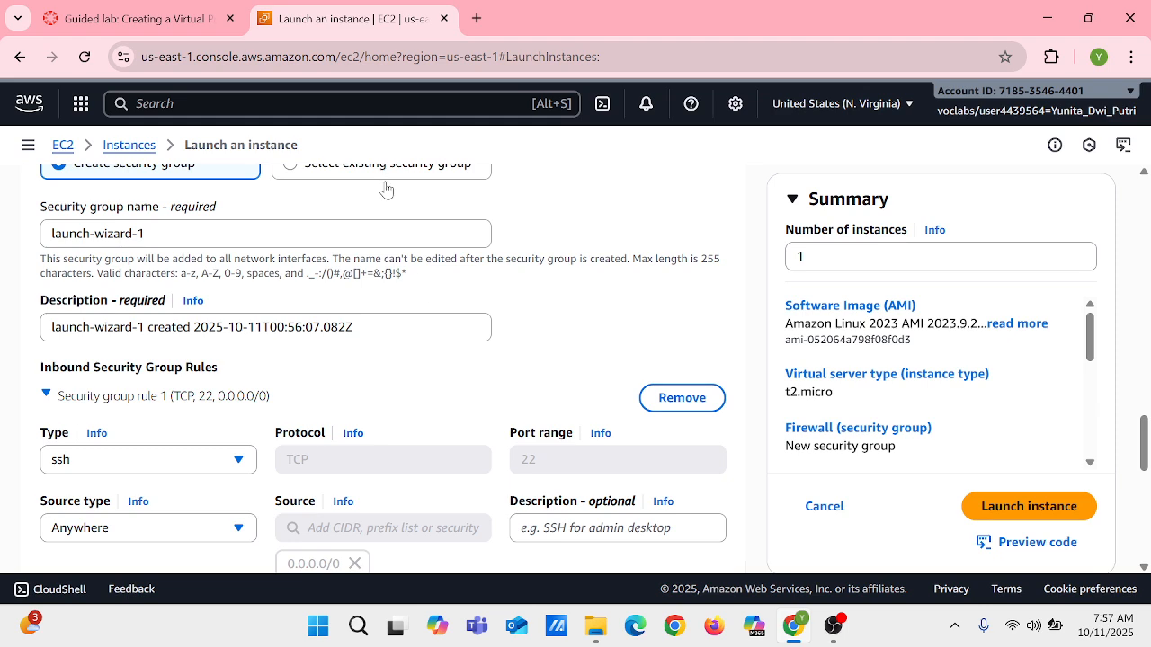
scroll(385, 191, up, 1)
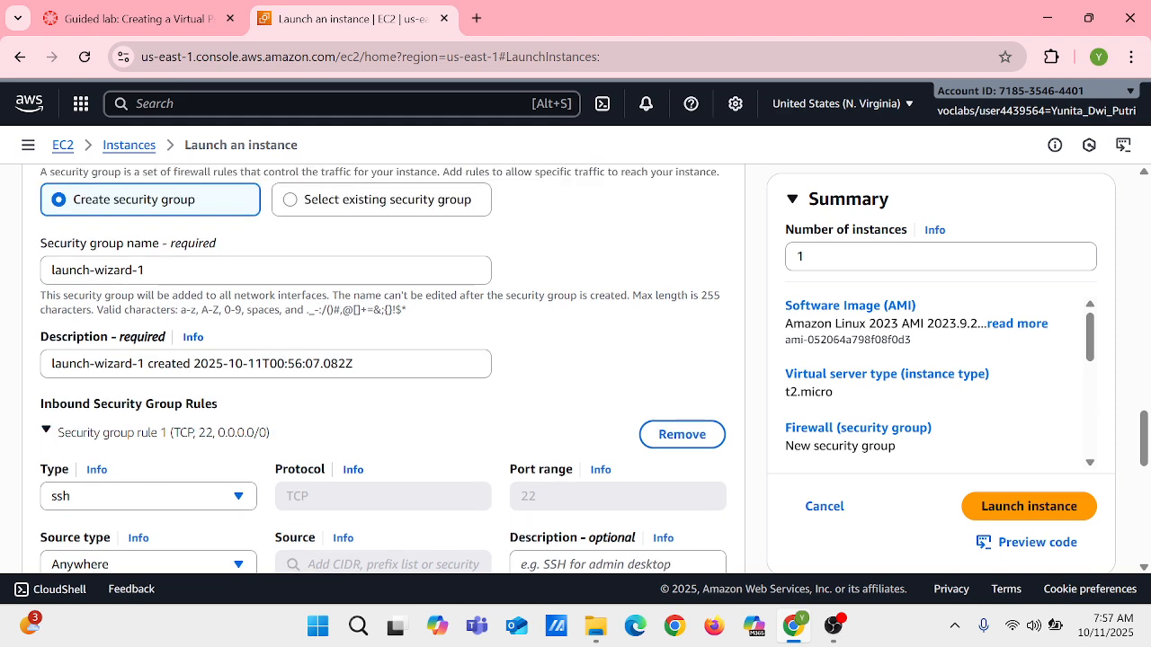
click(365, 200)
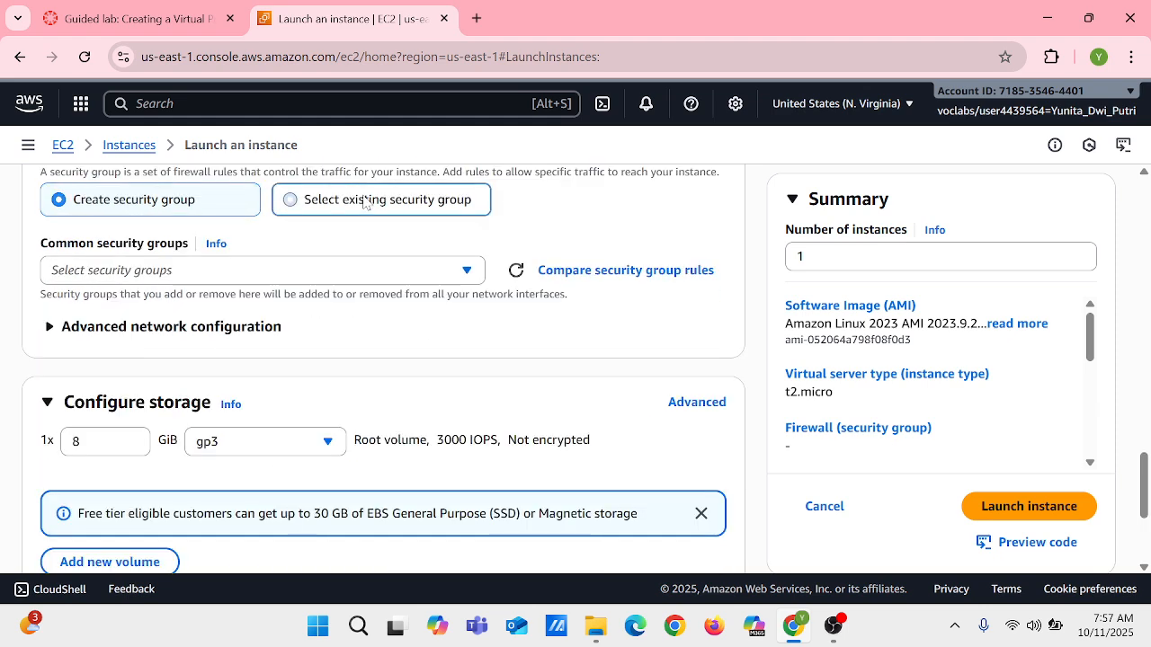
click(279, 272)
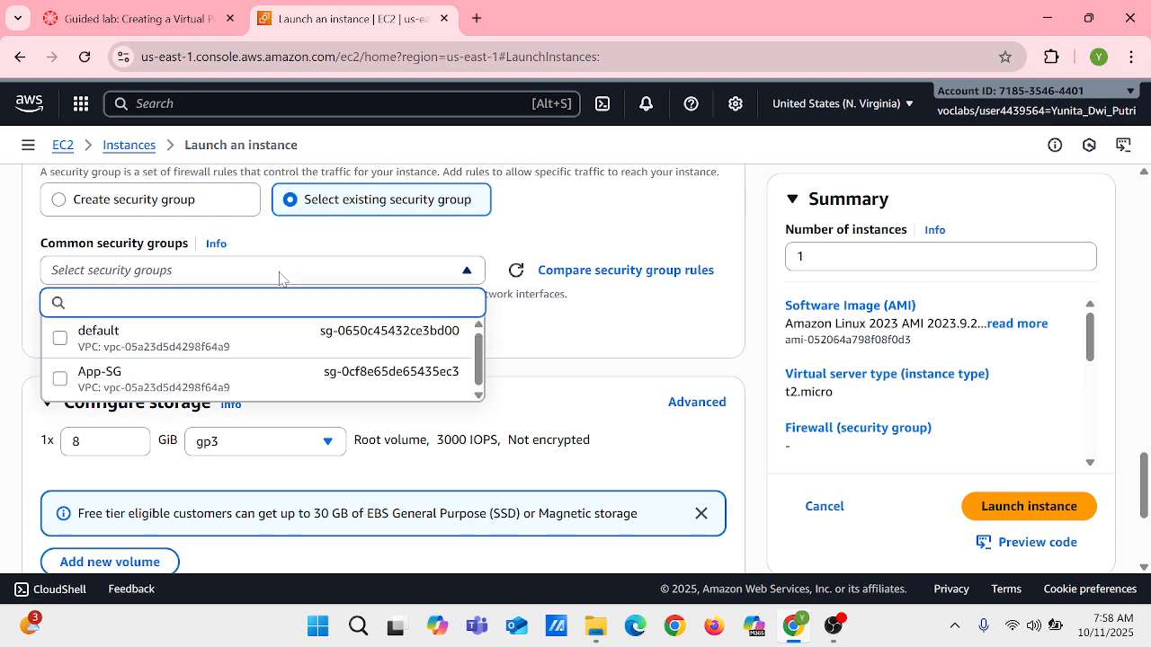
click(214, 386)
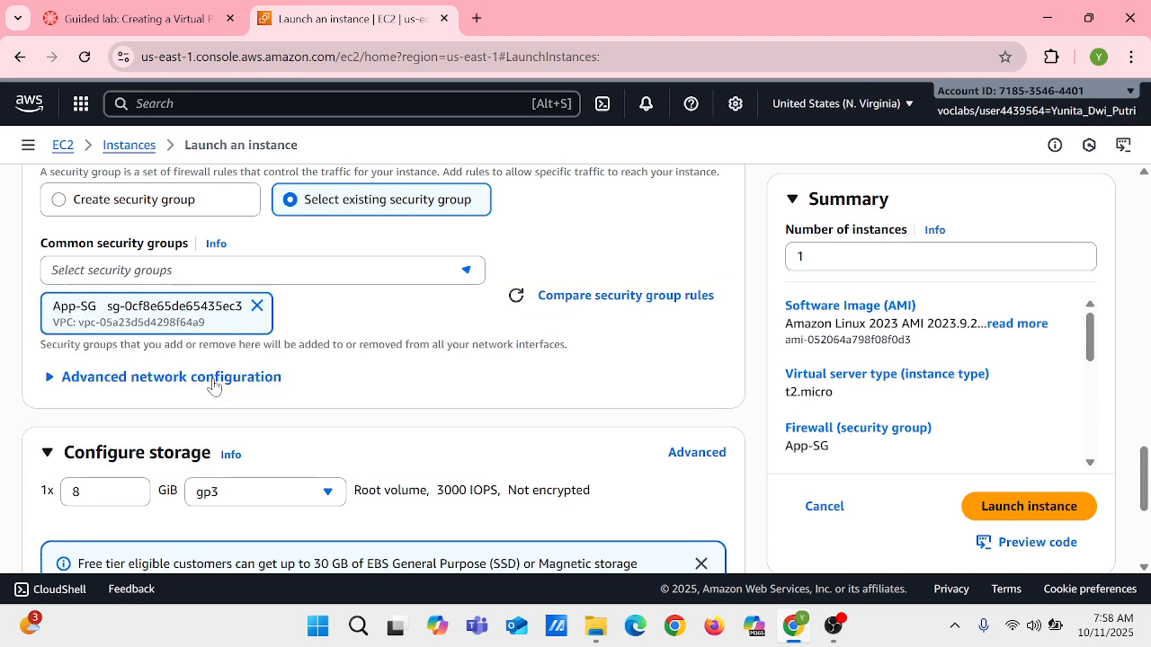
Expand the launch form's advanced details and set the IAM instance profile to Inventory-App-Role.
scroll(332, 377, down, 2)
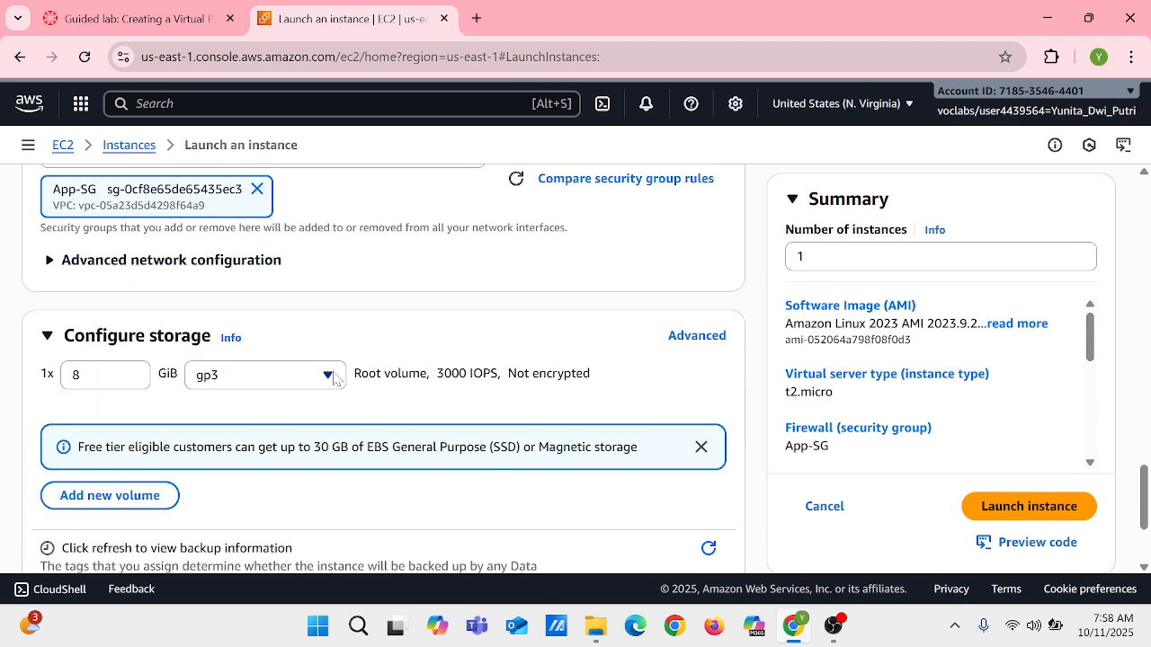
scroll(332, 377, down, 1)
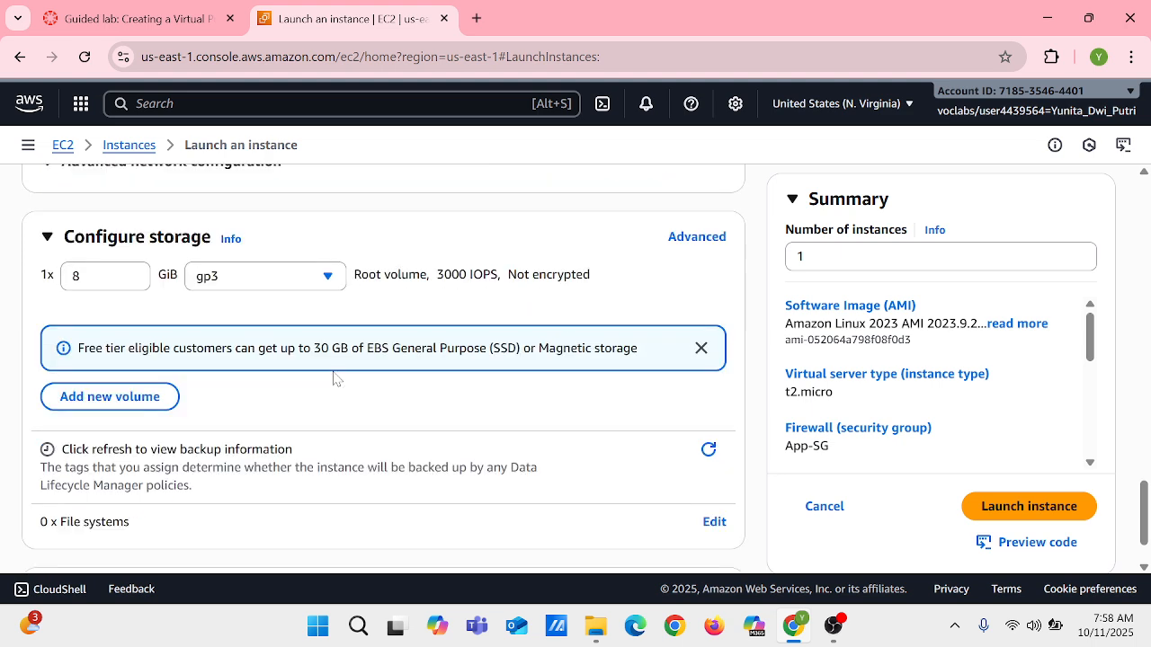
scroll(333, 378, down, 1)
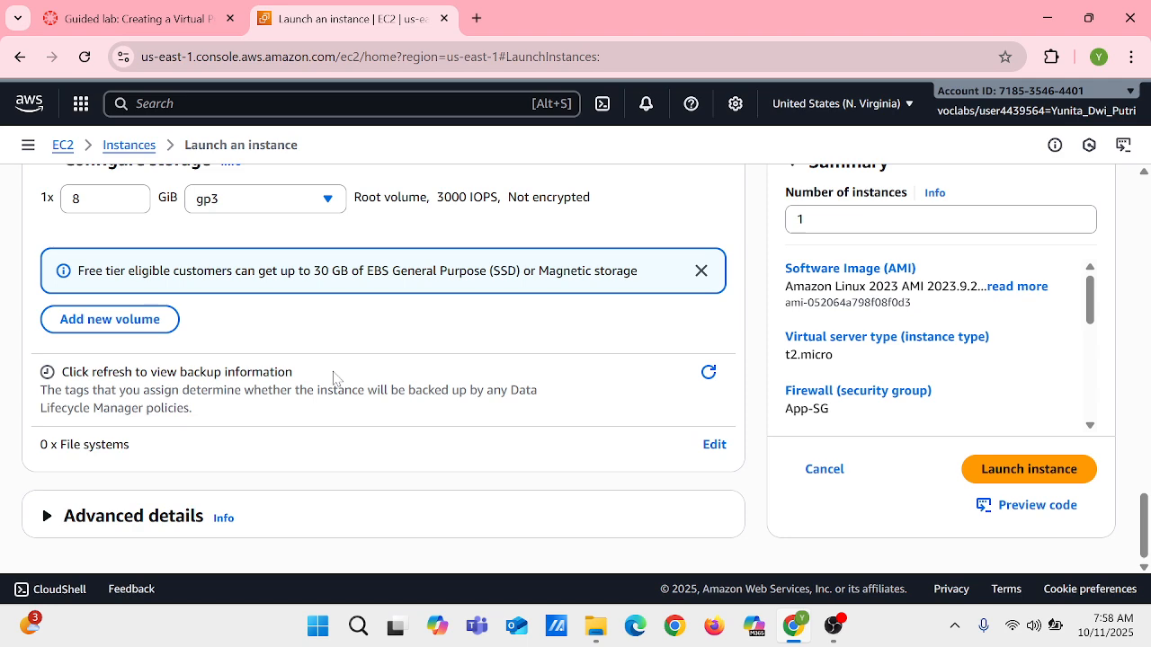
click(47, 519)
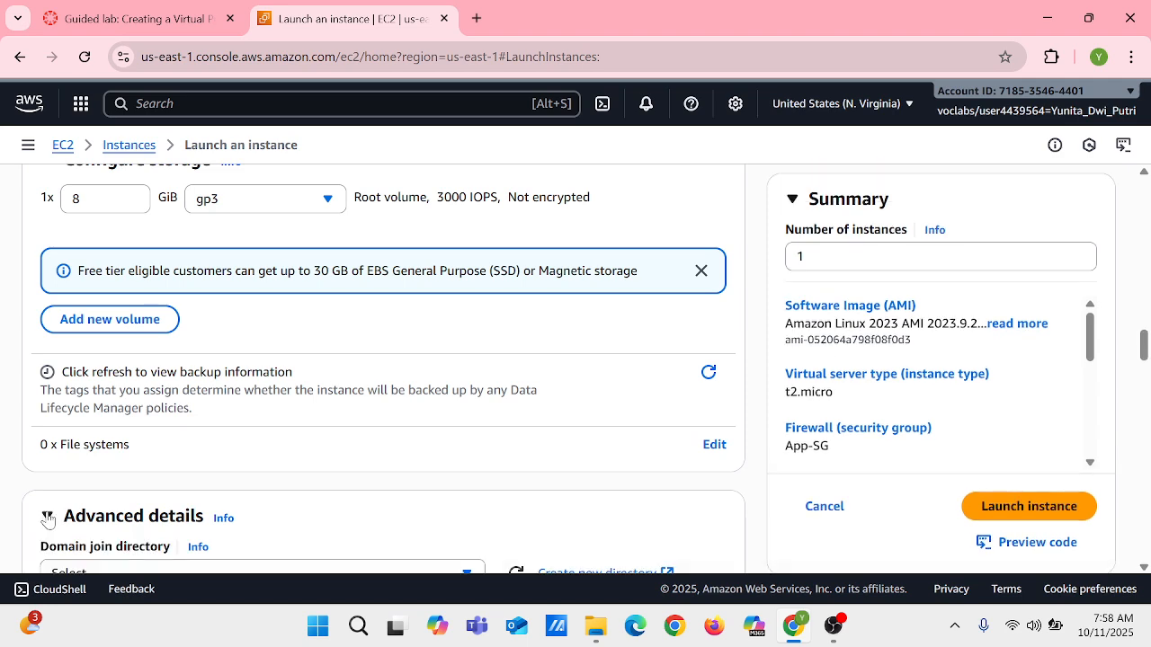
scroll(284, 539, down, 2)
scroll(283, 539, down, 1)
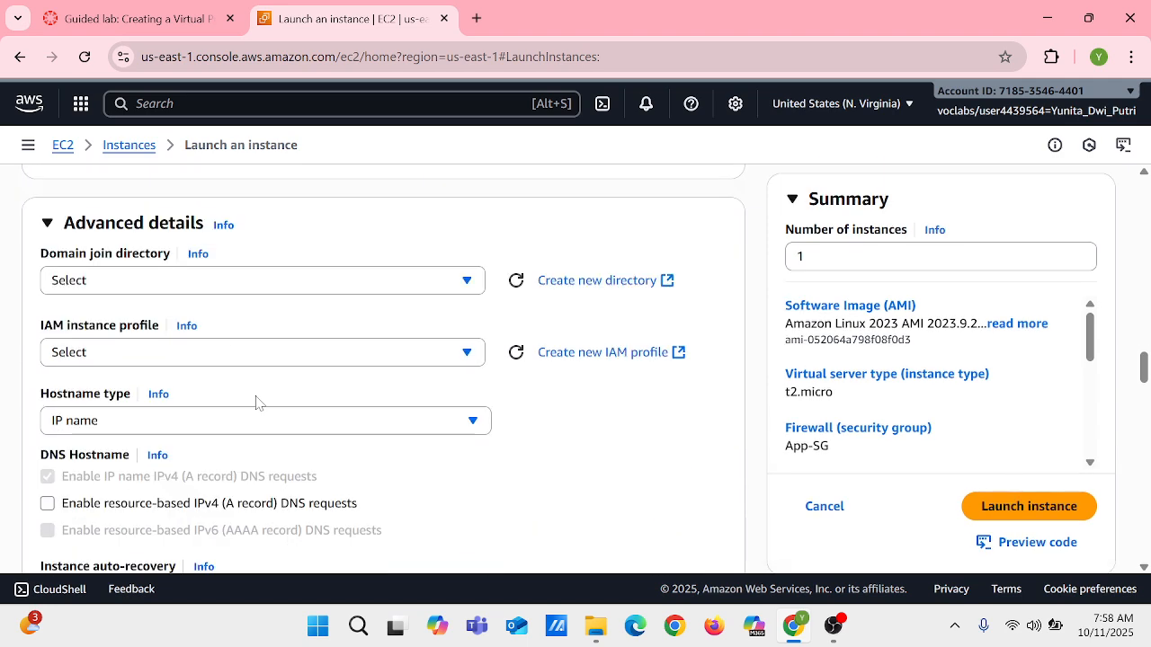
click(226, 352)
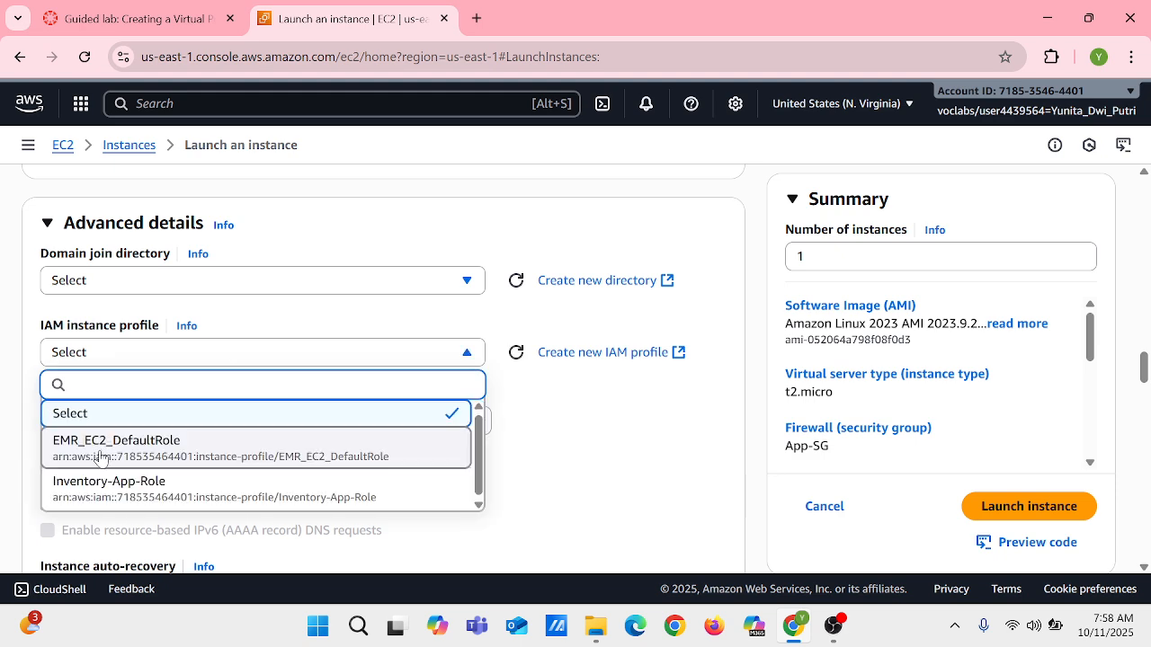
click(101, 500)
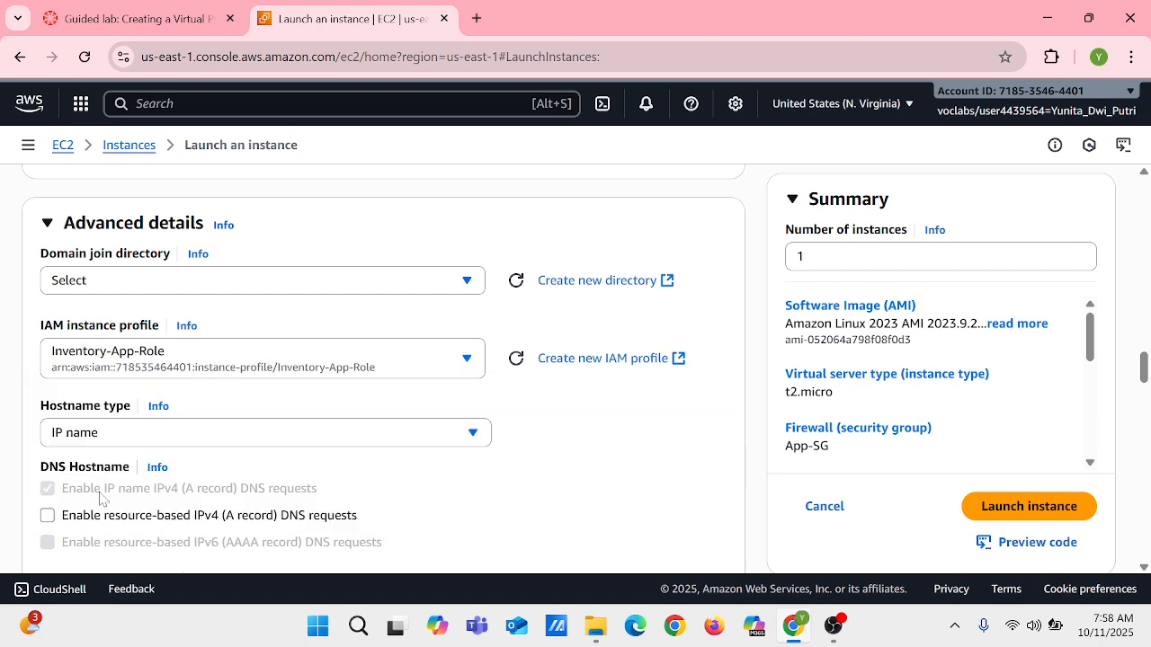
Switch to the AWS Academy guided lab instructions and copy the bash script provided for the instance's user data.
scroll(246, 474, down, 1)
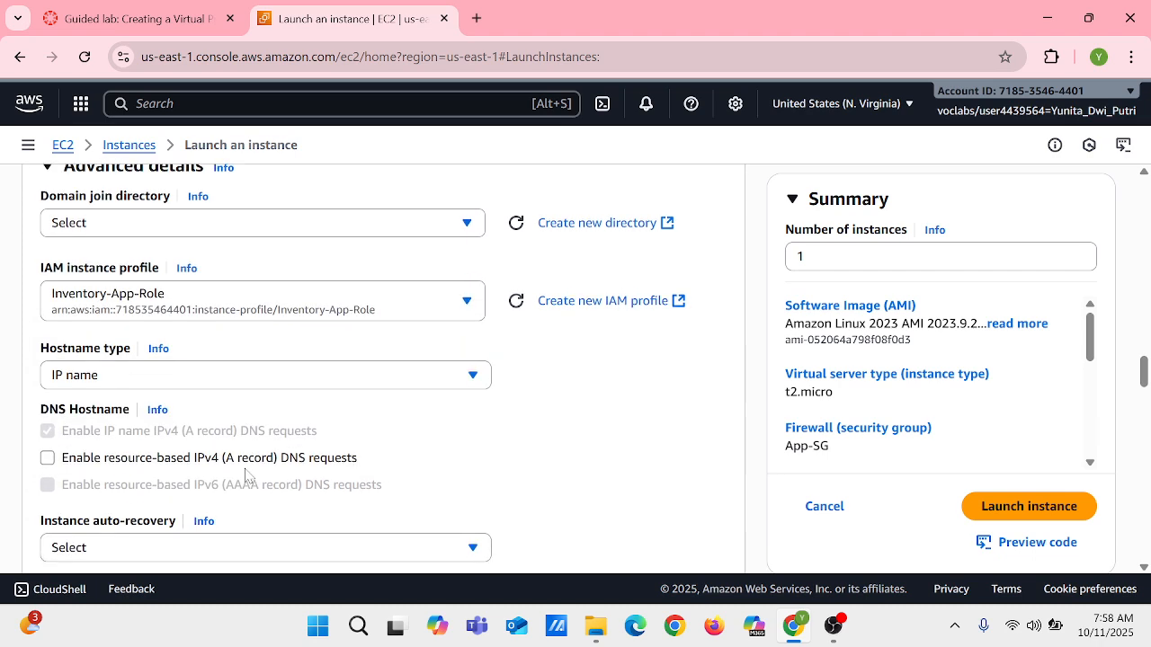
scroll(245, 475, down, 2)
scroll(246, 475, down, 12)
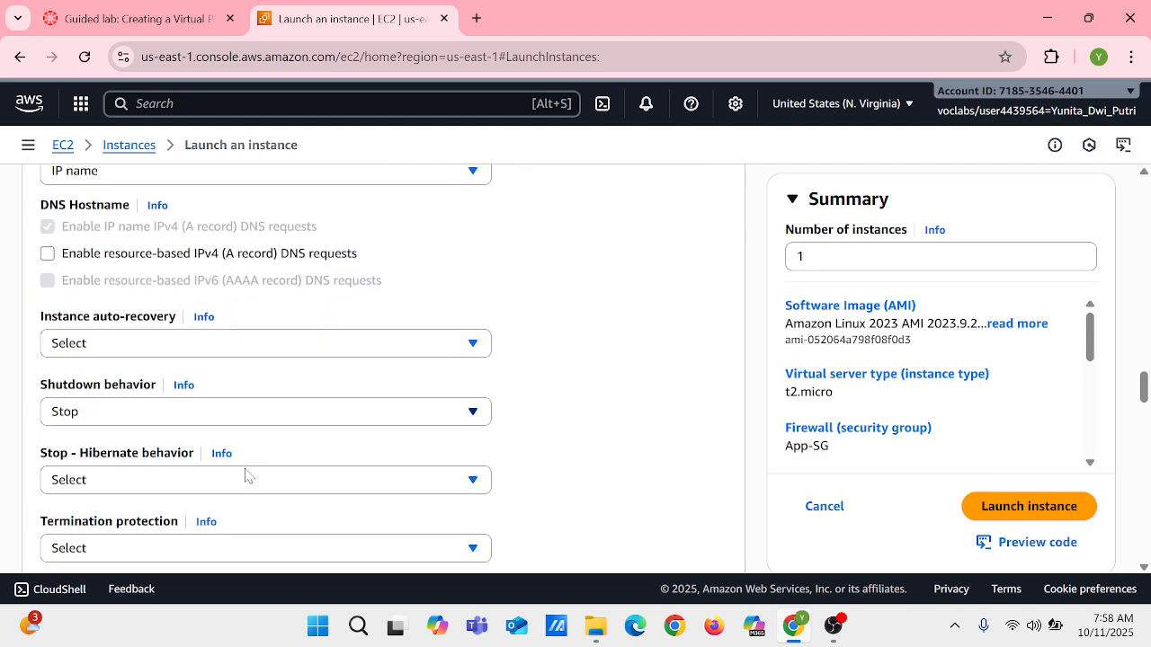
scroll(249, 476, down, 5)
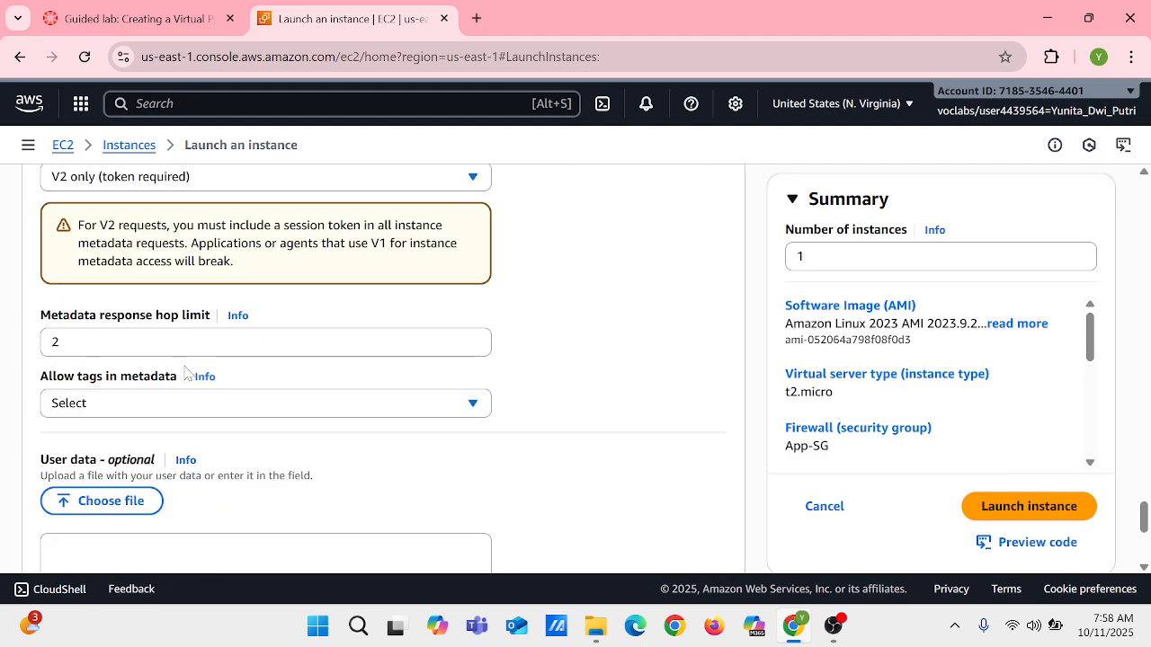
click(124, 11)
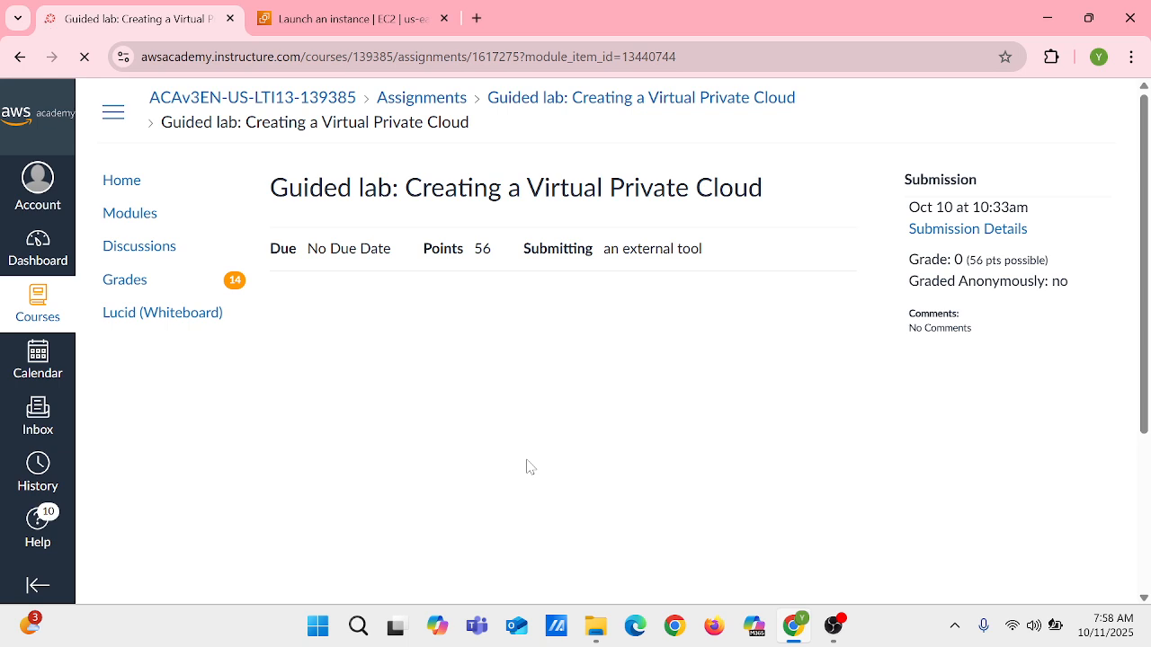
scroll(529, 466, down, 2)
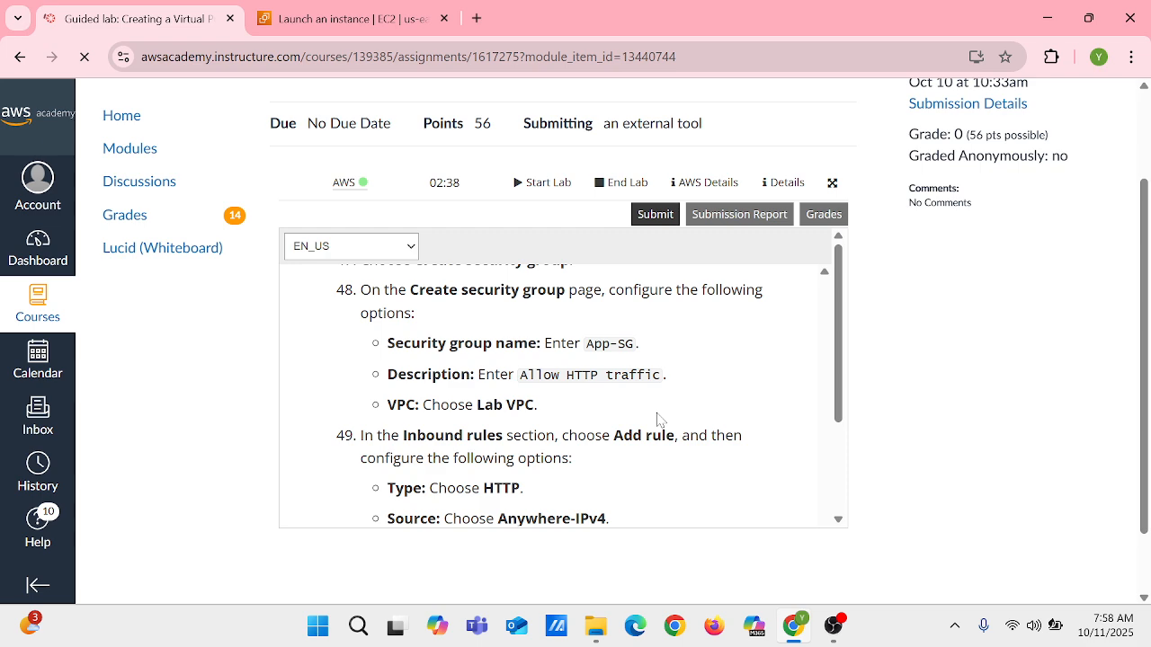
scroll(661, 420, down, 10)
drag(399, 370, 566, 534)
key(ctrl+c)
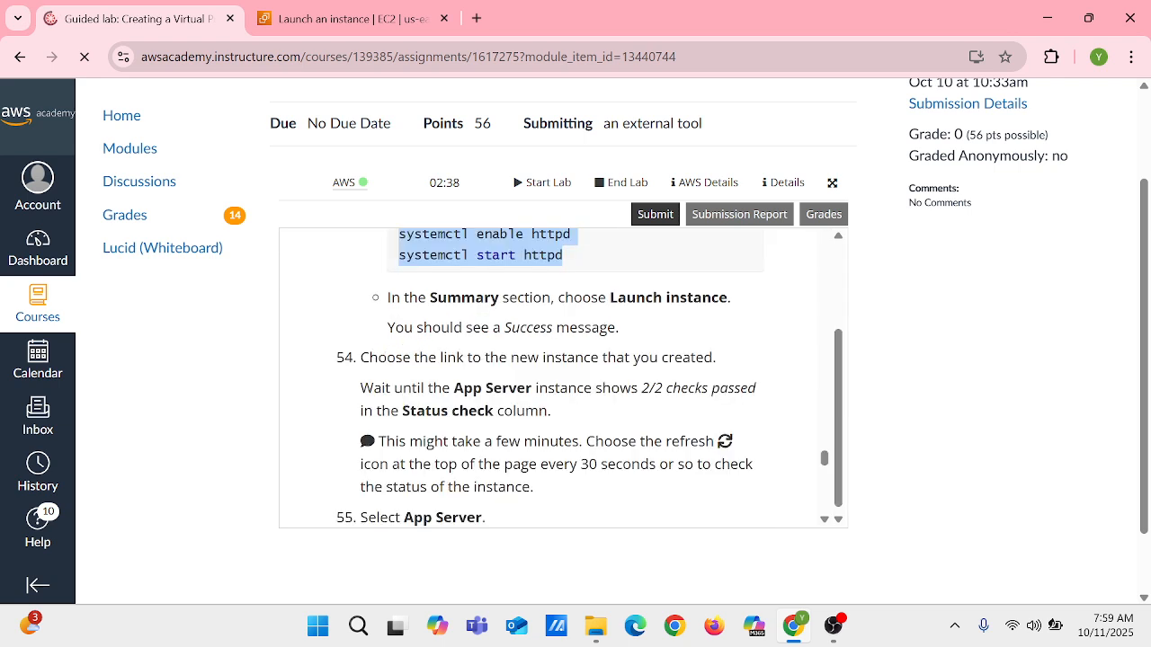
Return to the EC2 launch form and paste the copied bash script into the user data.
key(ctrl+Tab)
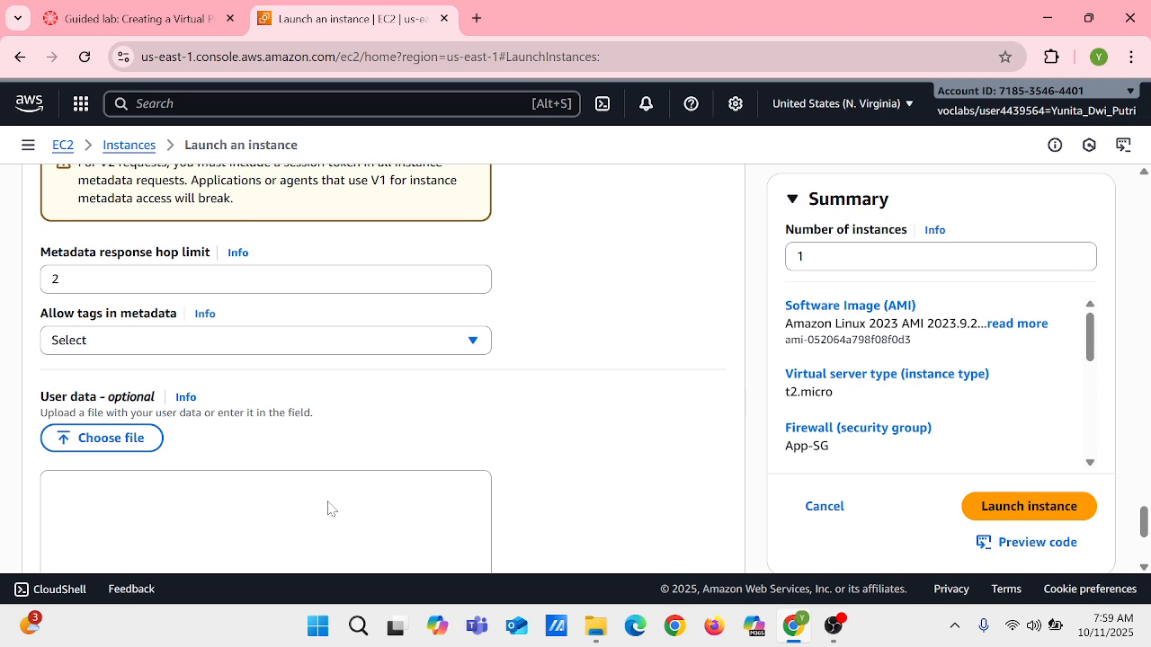
click(328, 509)
key(ctrl+v)
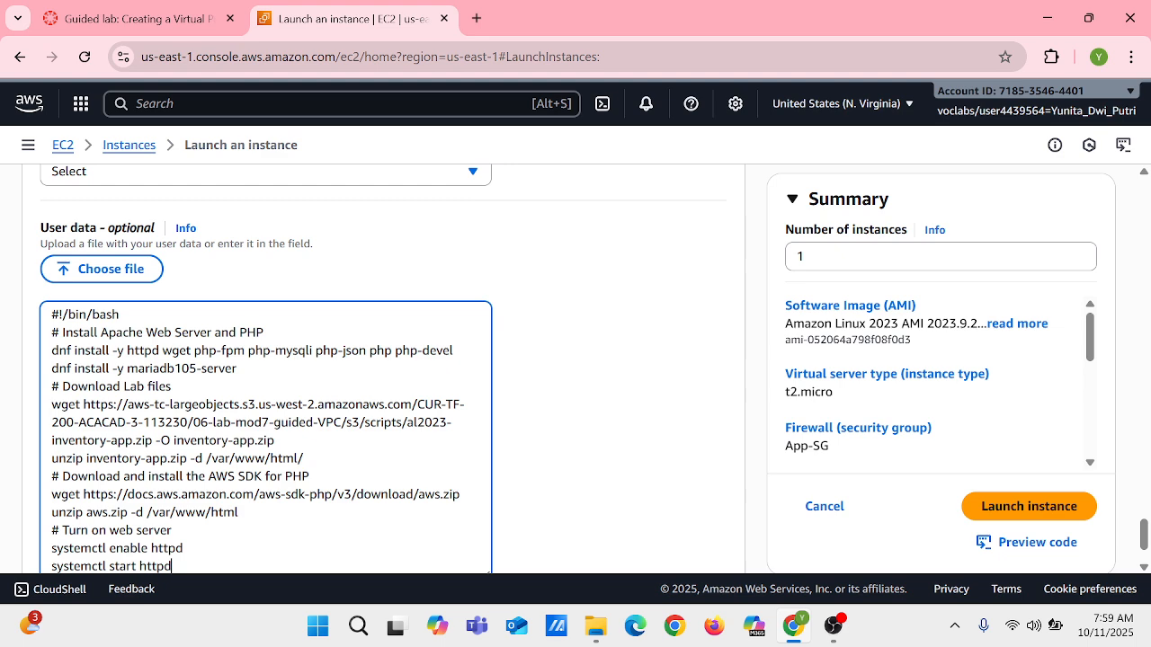
Review the user data script and launch the App Server instance.
scroll(607, 337, up, 2)
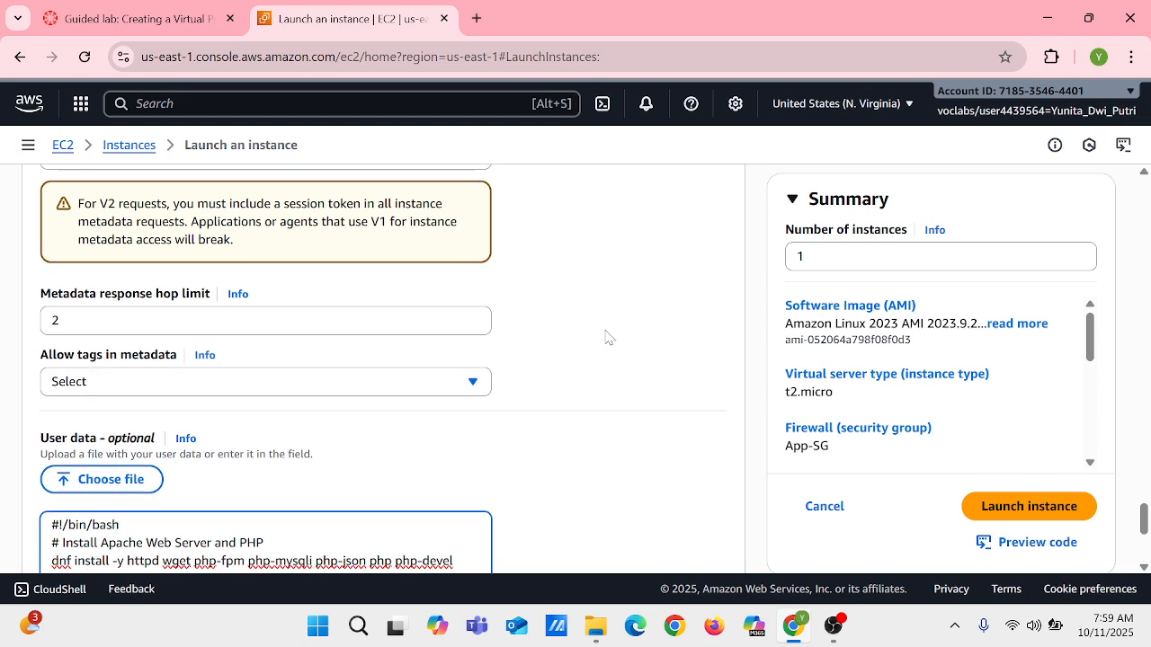
scroll(607, 337, down, 3)
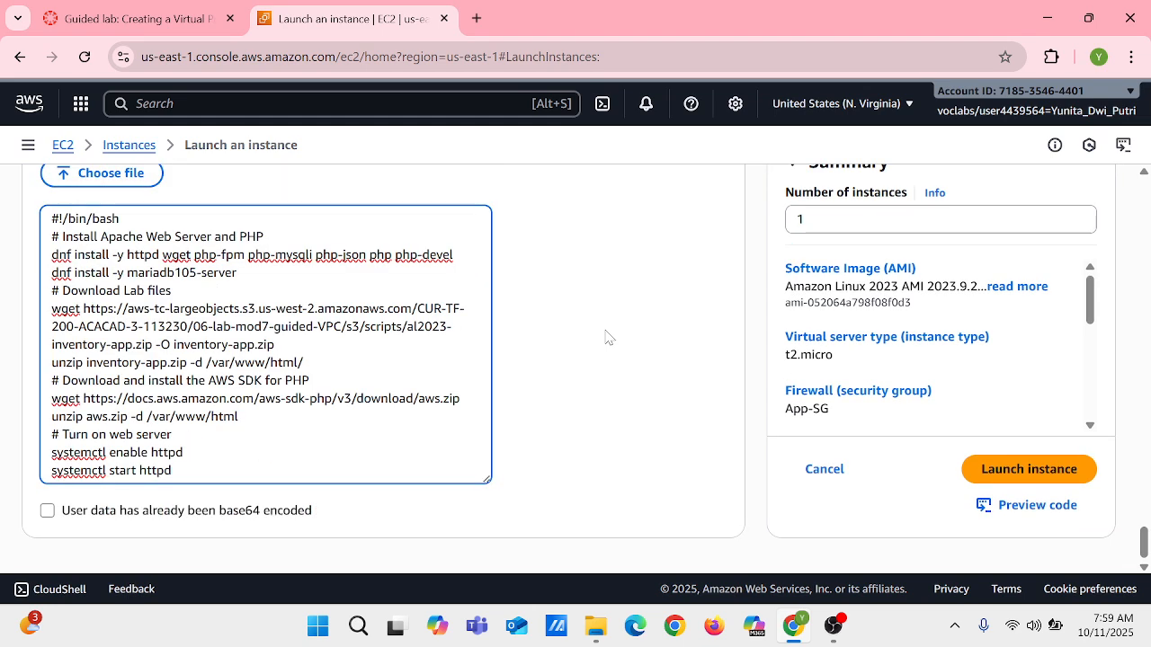
click(971, 465)
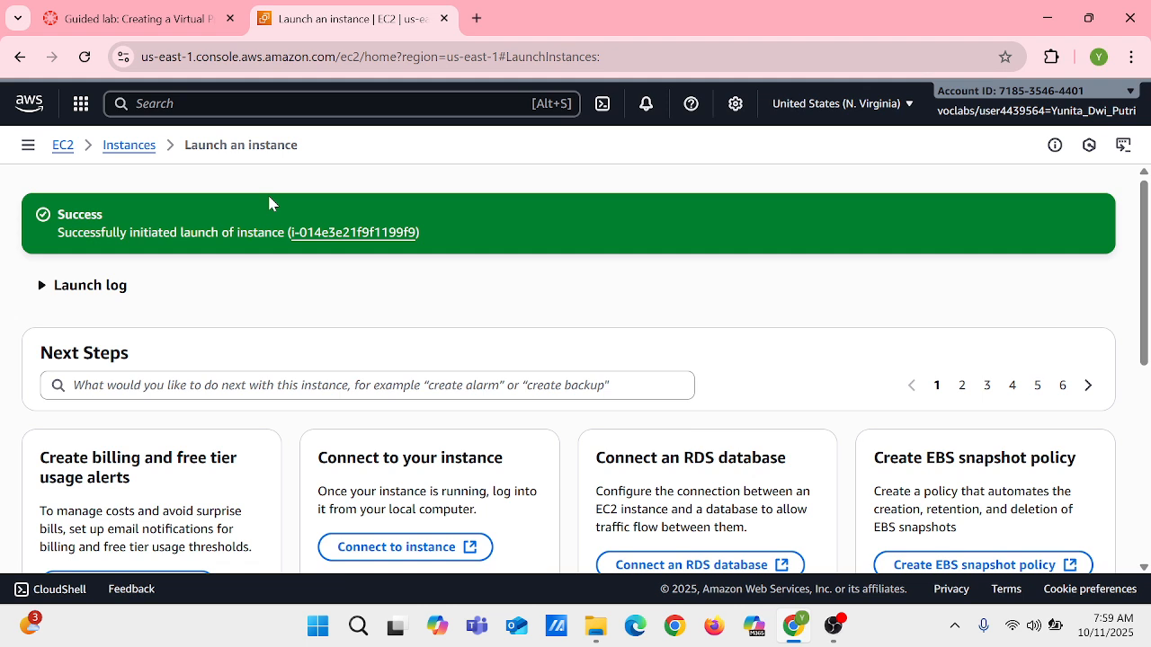
Open the EC2 instance list and refresh it repeatedly to check the App Server's status check.
scroll(225, 189, down, 1)
click(135, 147)
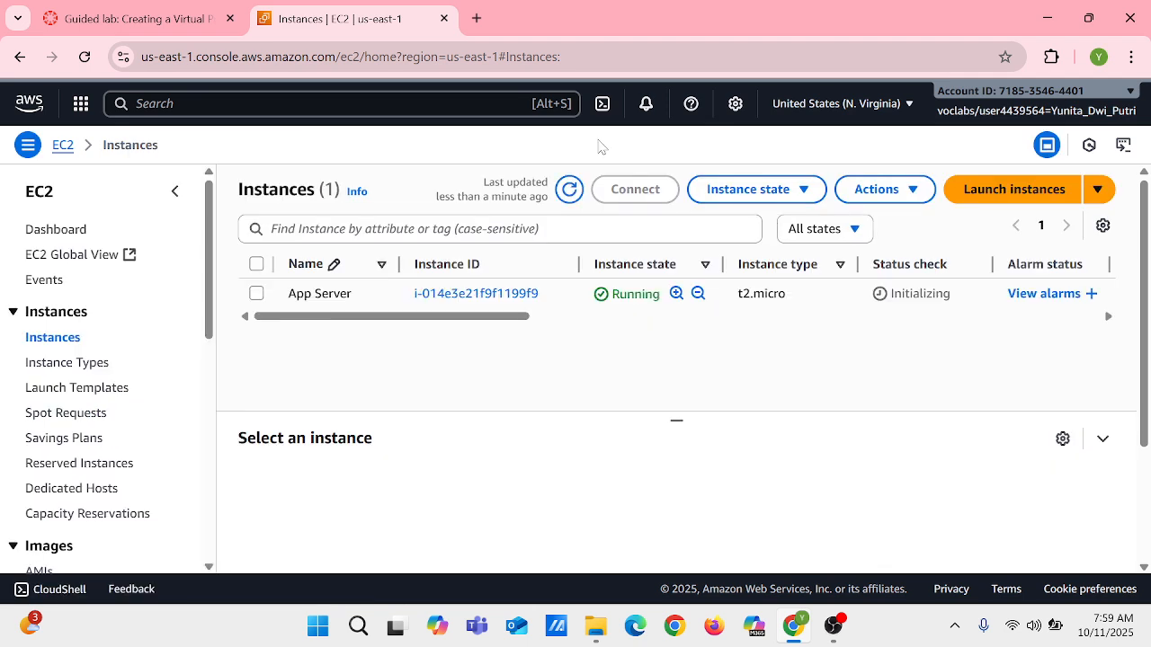
click(568, 189)
click(568, 188)
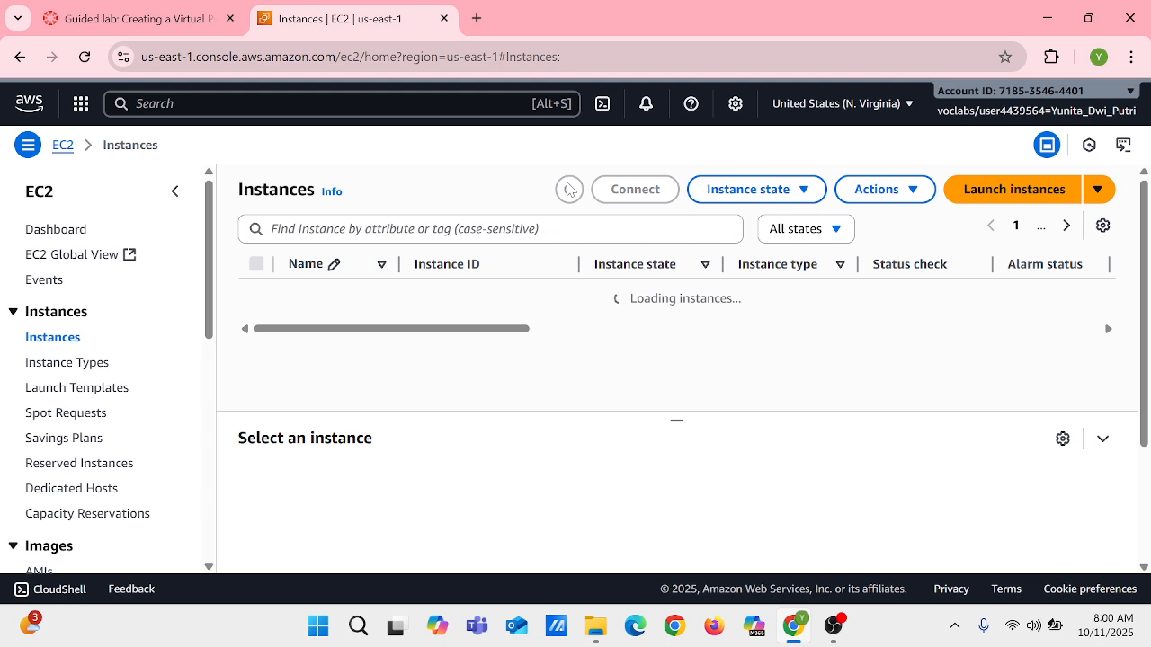
click(568, 188)
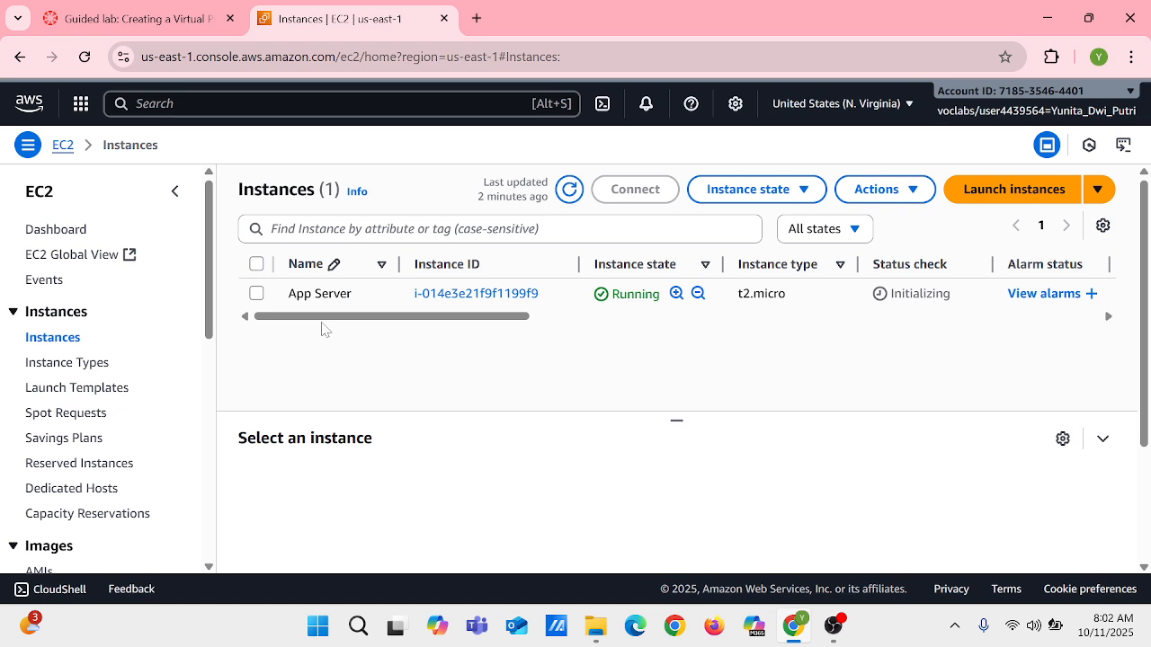
click(568, 190)
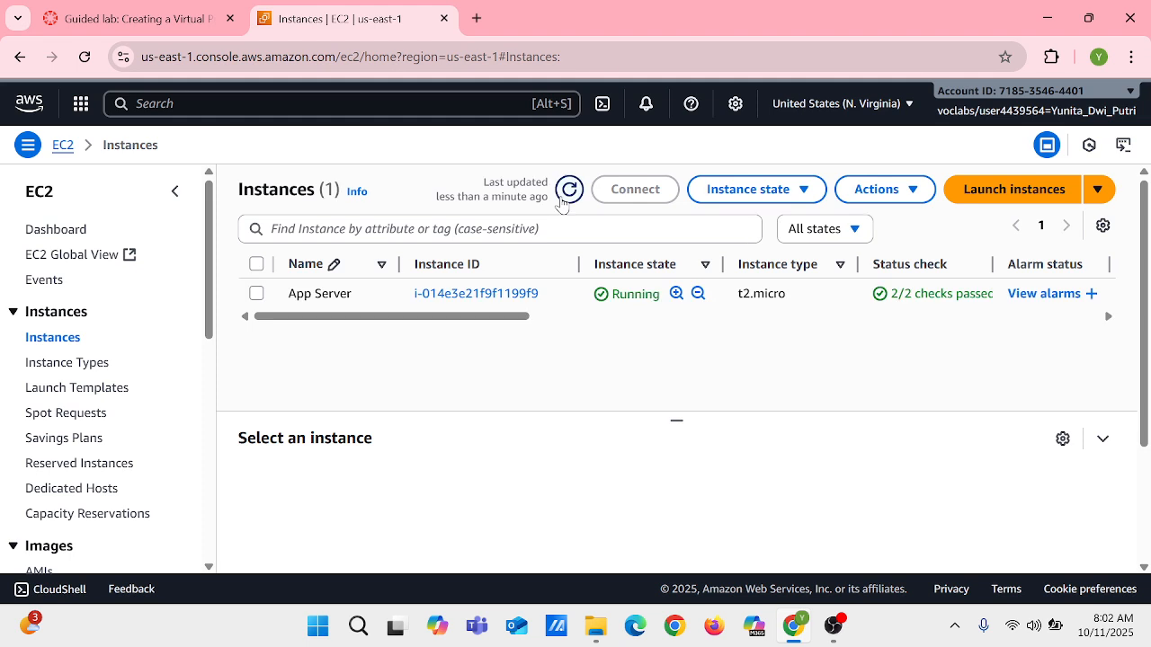
Open the App Server instance's details and examine its IP addresses, VPC, subnet and IAM role in the summary.
click(299, 296)
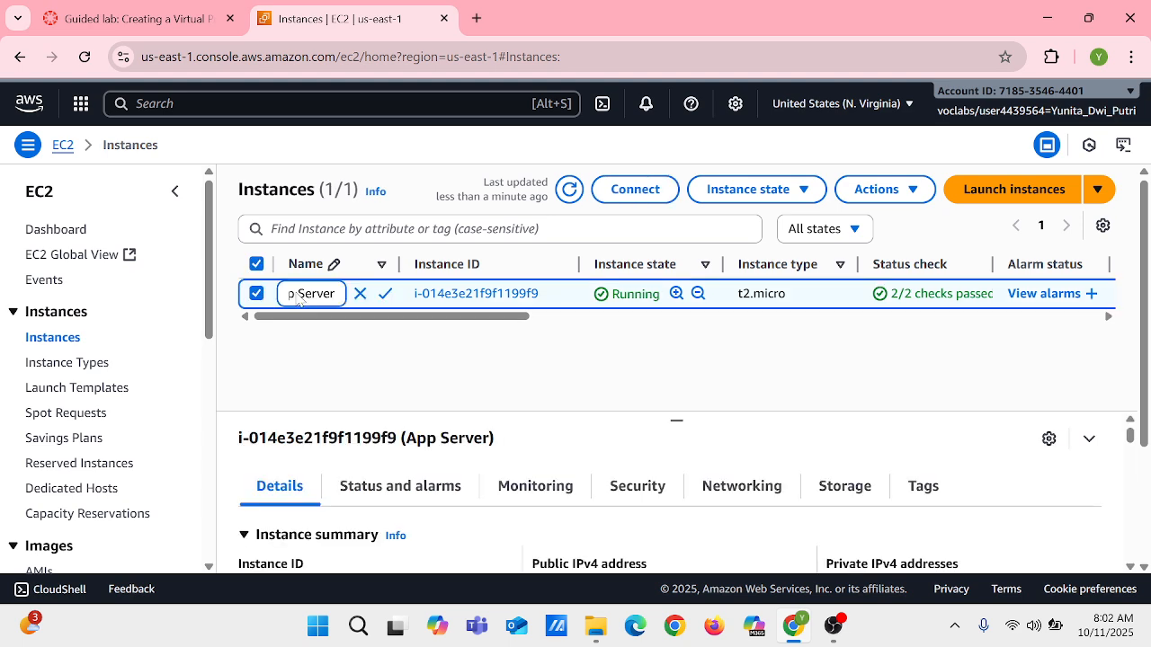
click(467, 296)
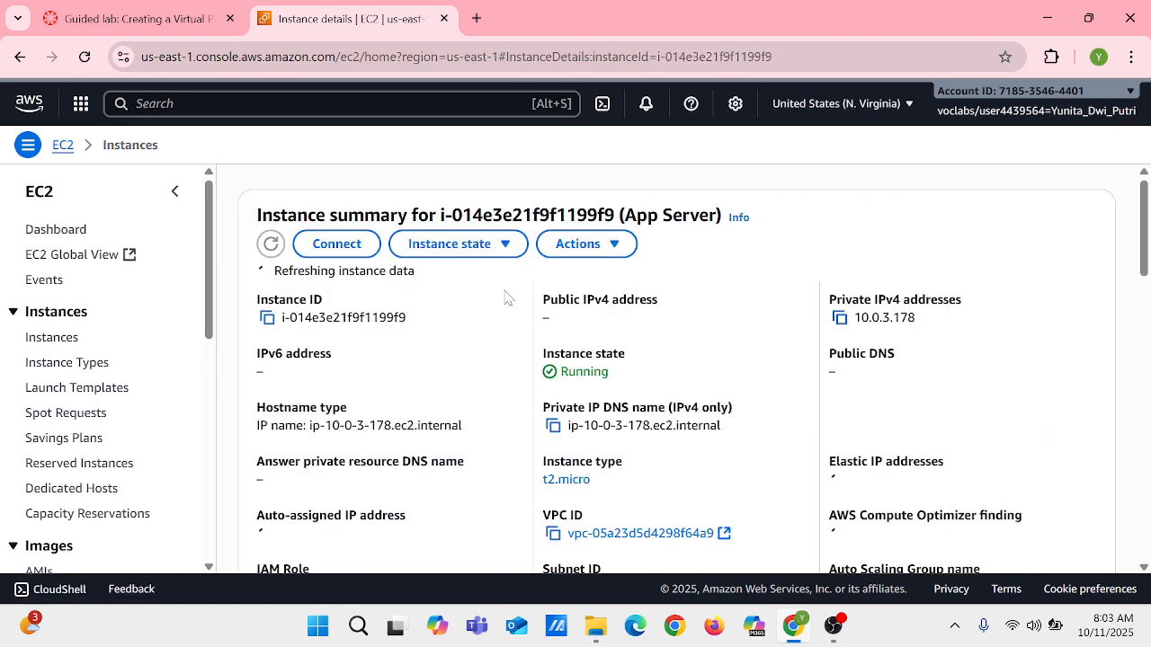
scroll(856, 315, down, 2)
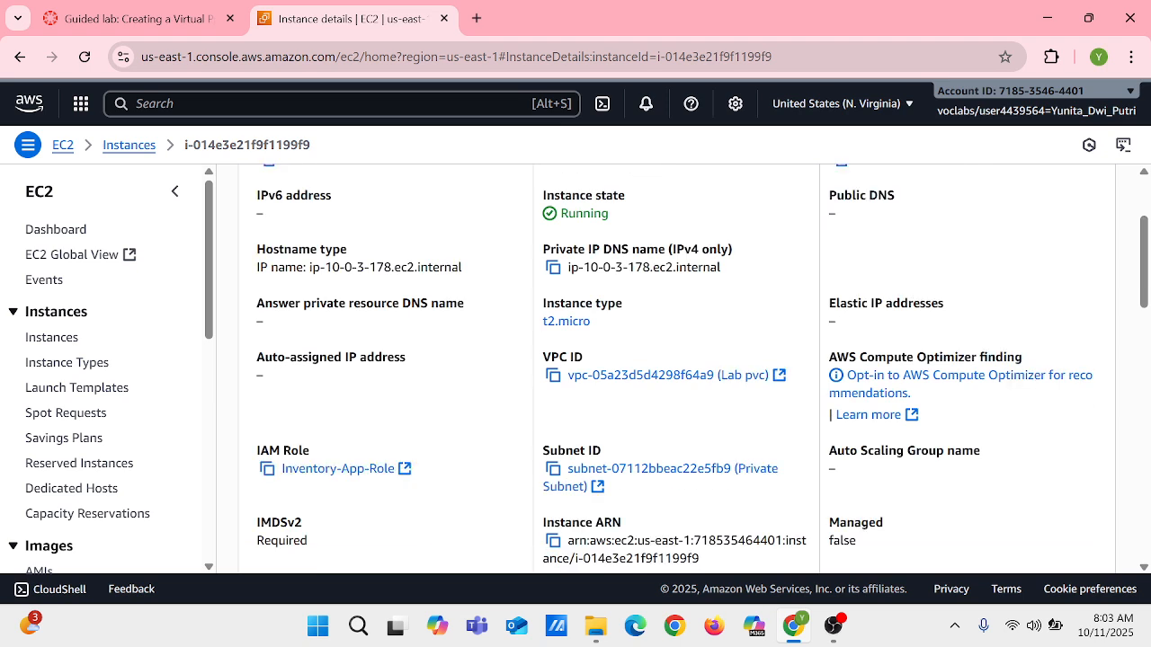
scroll(663, 371, up, 1)
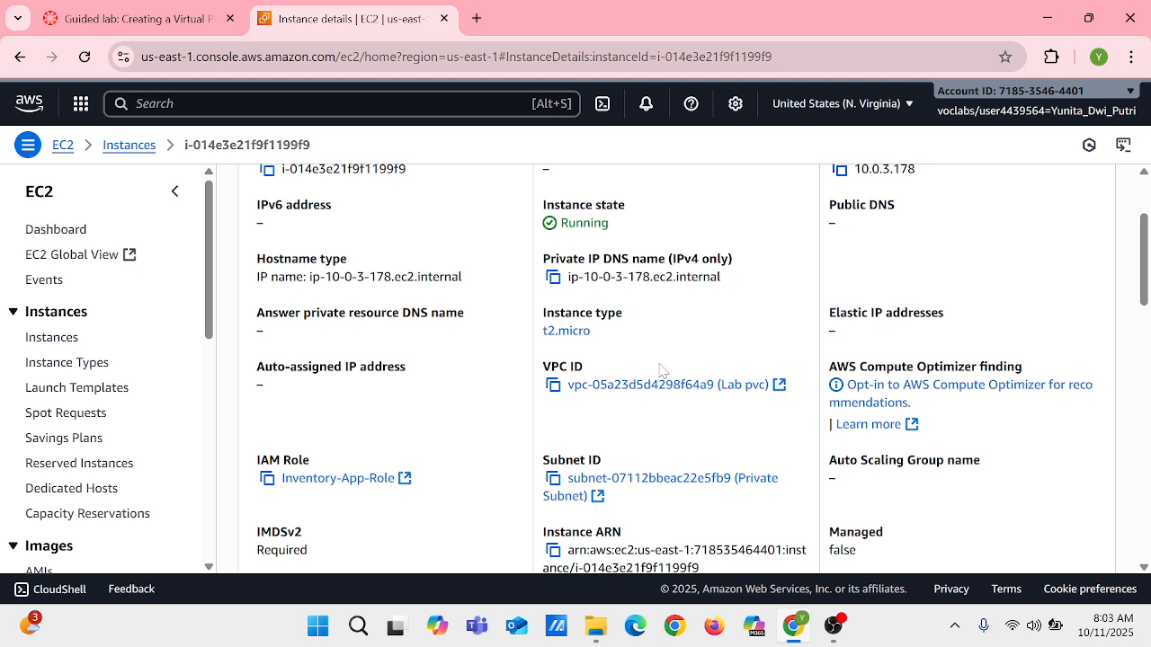
scroll(661, 369, up, 2)
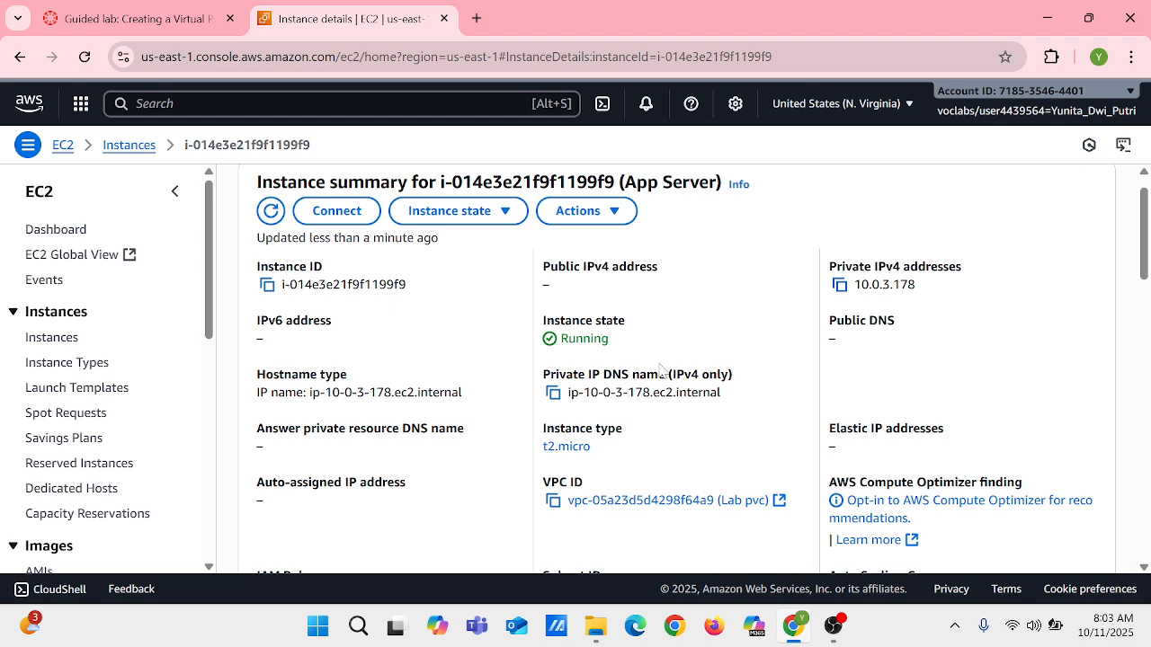
scroll(661, 369, up, 1)
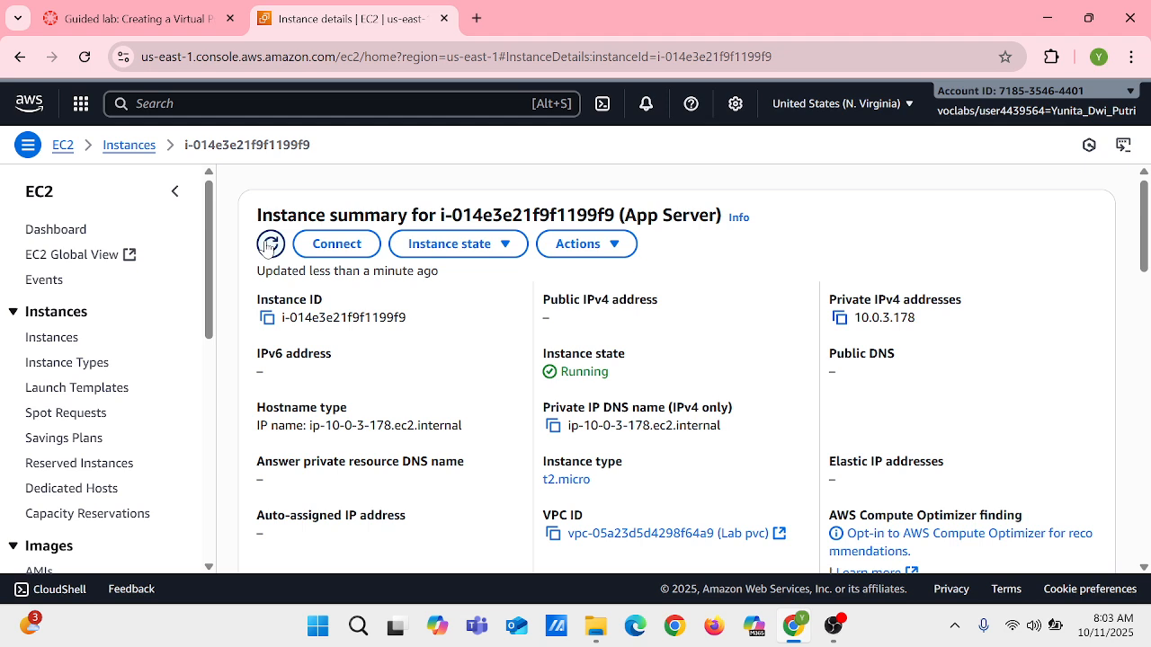
Go back to the instance list, reopen the App Server's details page and review its instance details and summary.
click(131, 144)
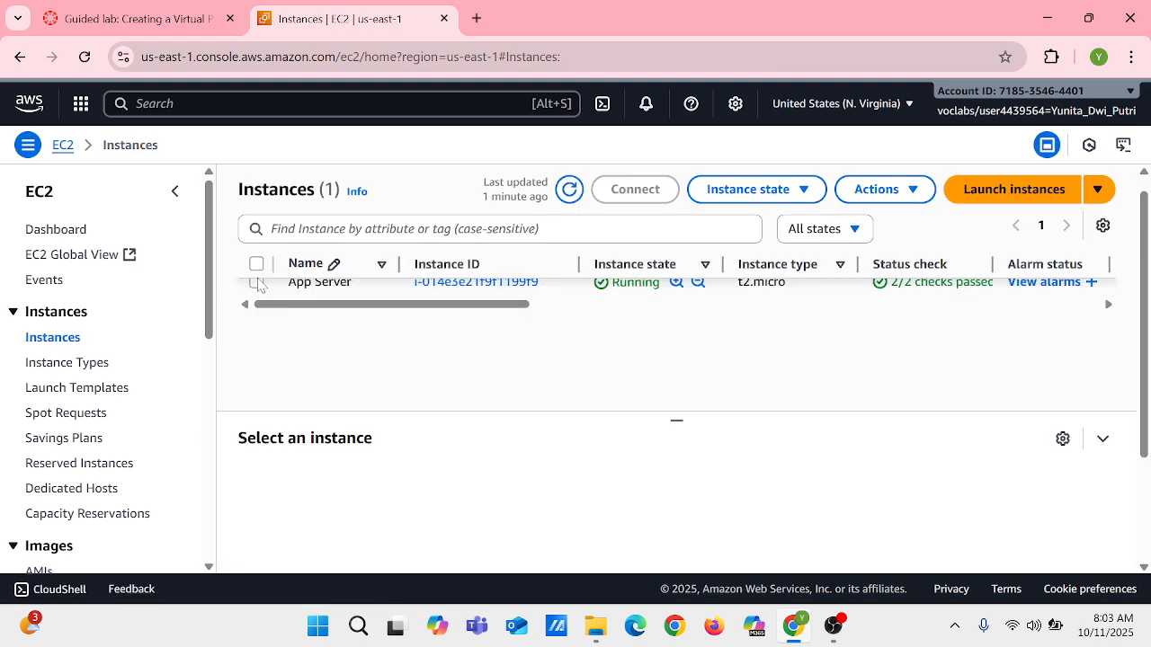
click(256, 282)
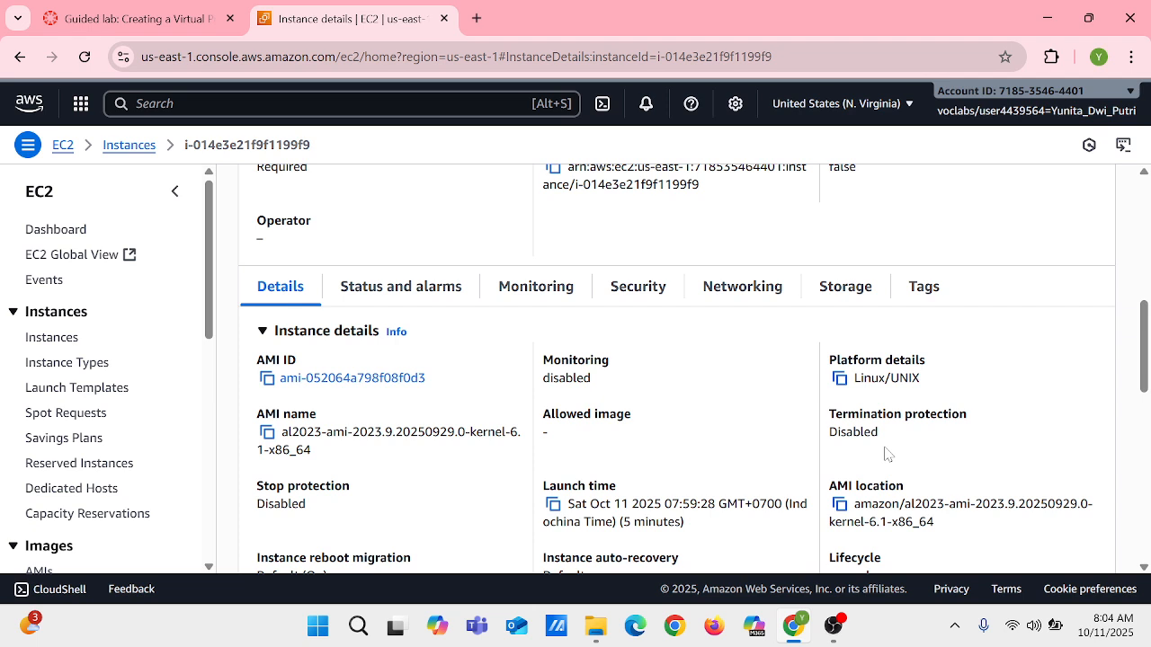
scroll(885, 454, up, 3)
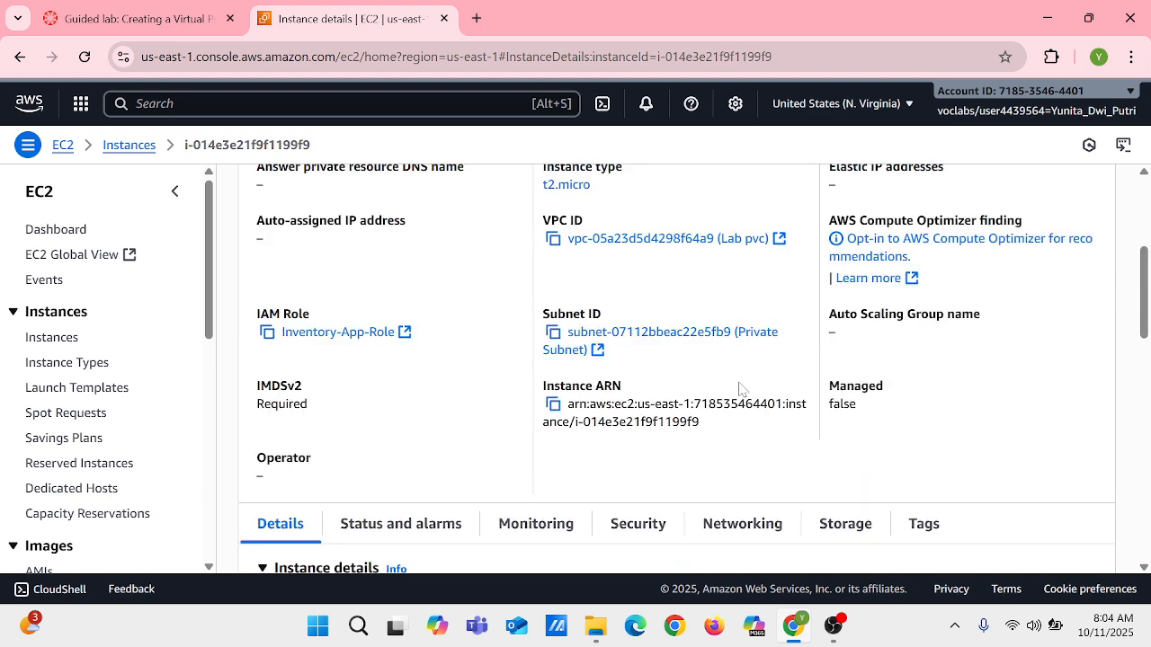